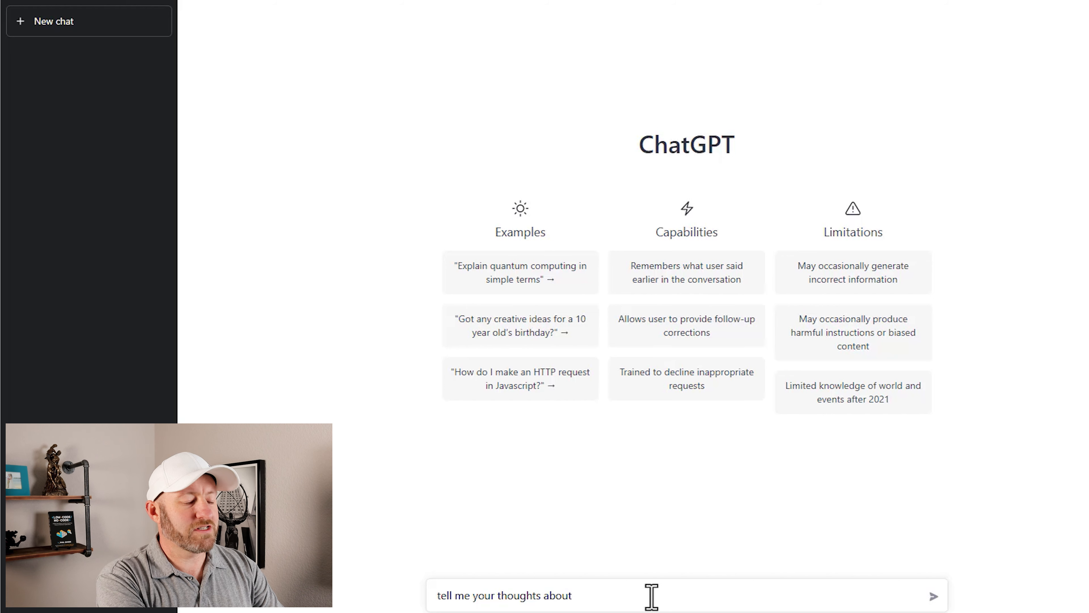
Step: Submit the prompt "tell me your thoughts about snow"
key("Return")
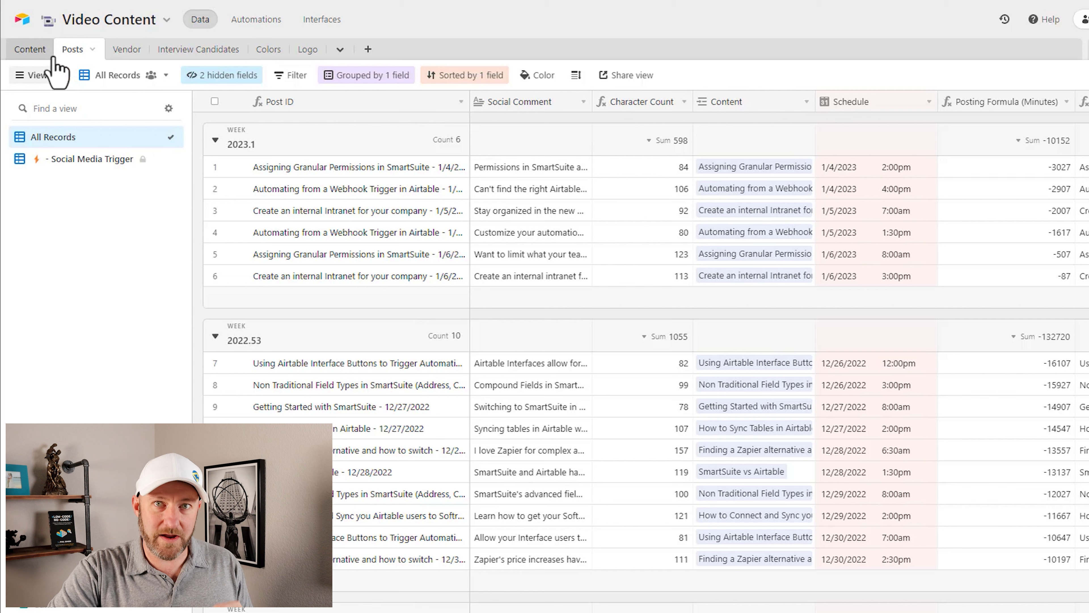
Step: In Airtable's Video Content base, review the Content table's Video Process board, then return to the Posts table
left_click(29, 50)
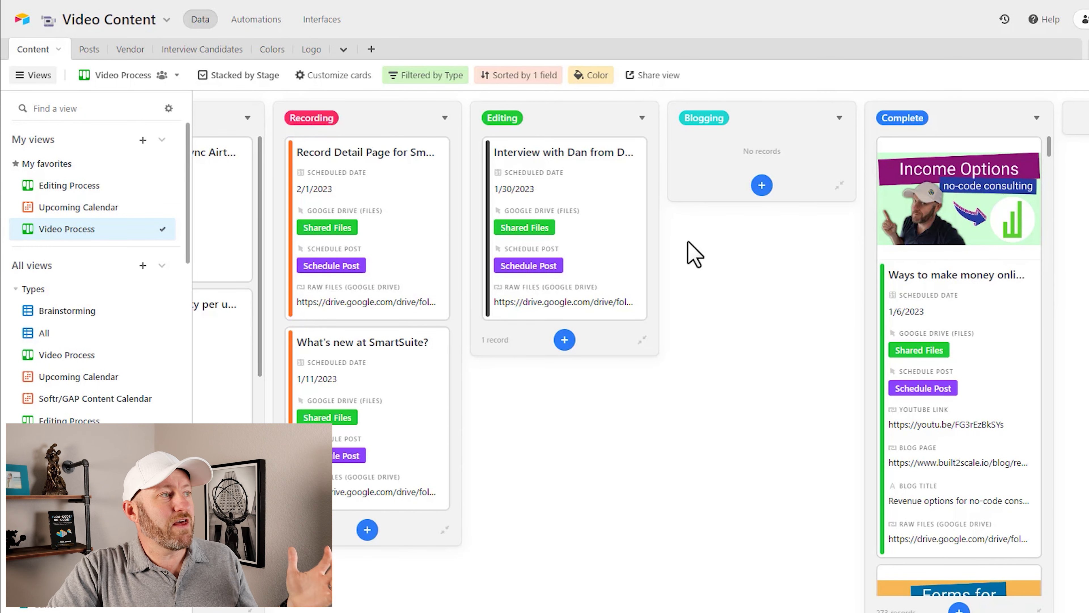
scroll(558, 274, "left", 3)
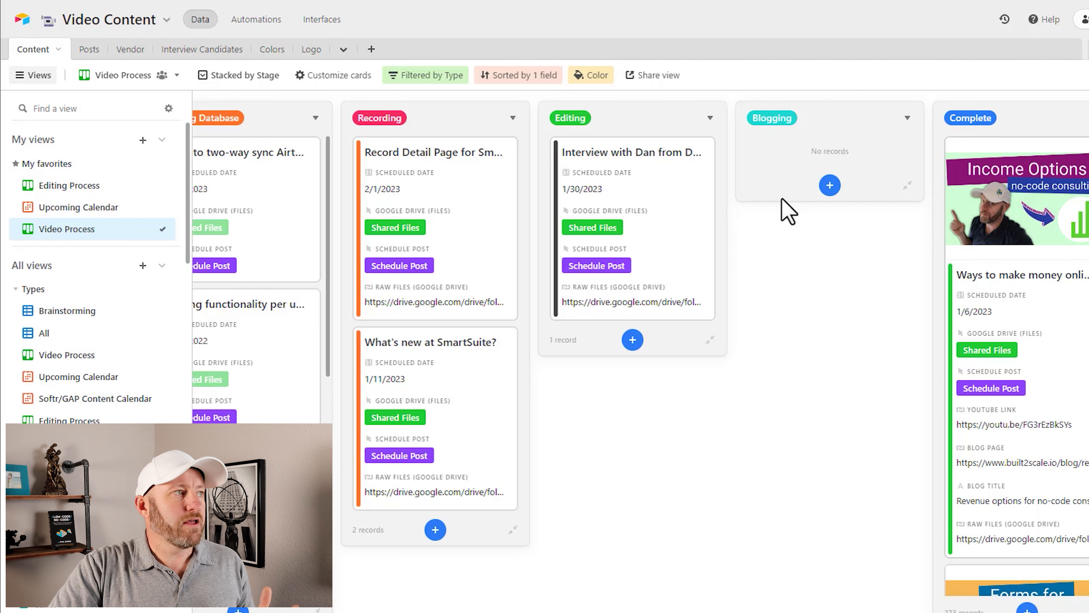
left_click(89, 51)
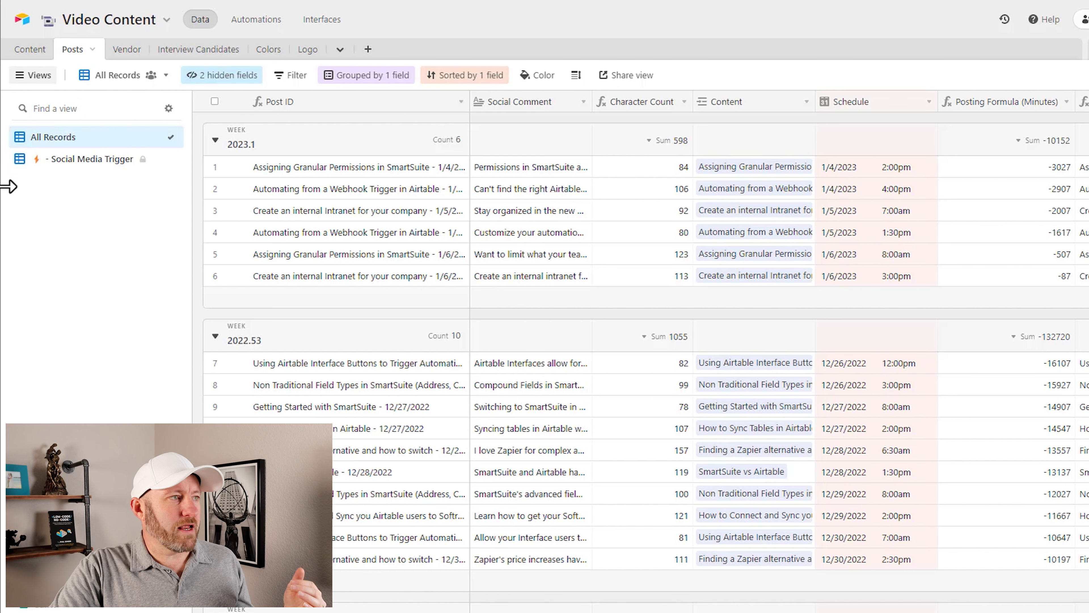
Step: Inspect the schedule and linked content record of the 1/6/2023 "Create an internal Intranet for your company" post, closing the record again
left_click(335, 282)
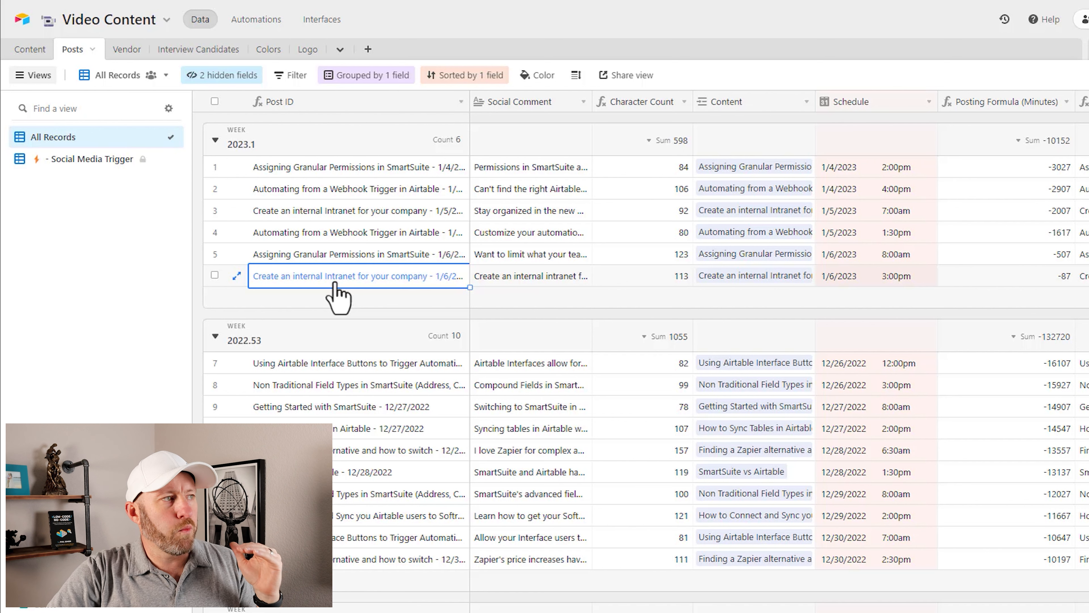
left_click(852, 283)
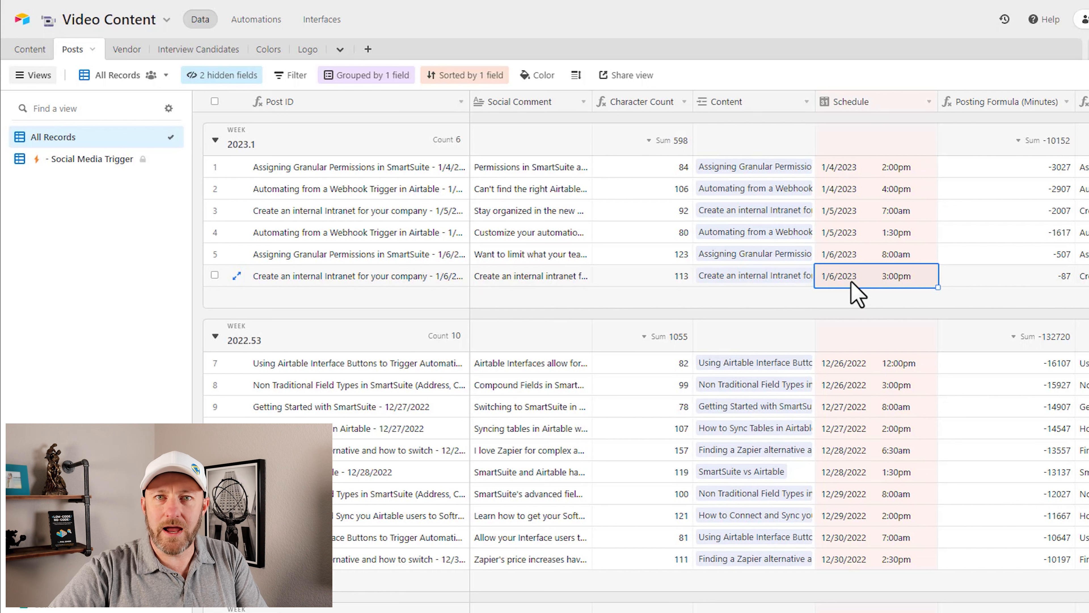
left_click(766, 279)
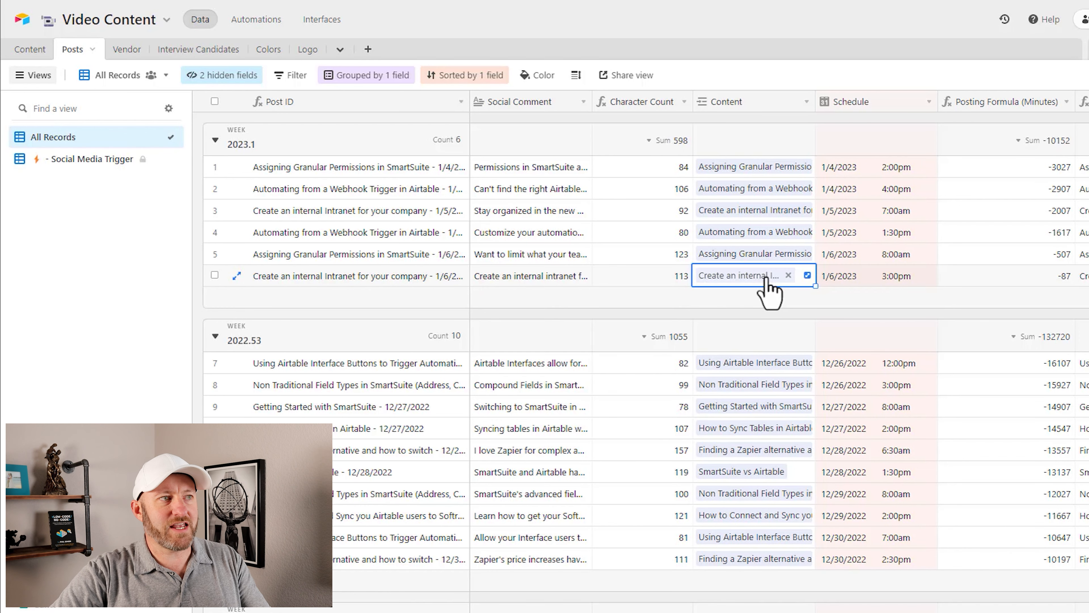
left_click(766, 278)
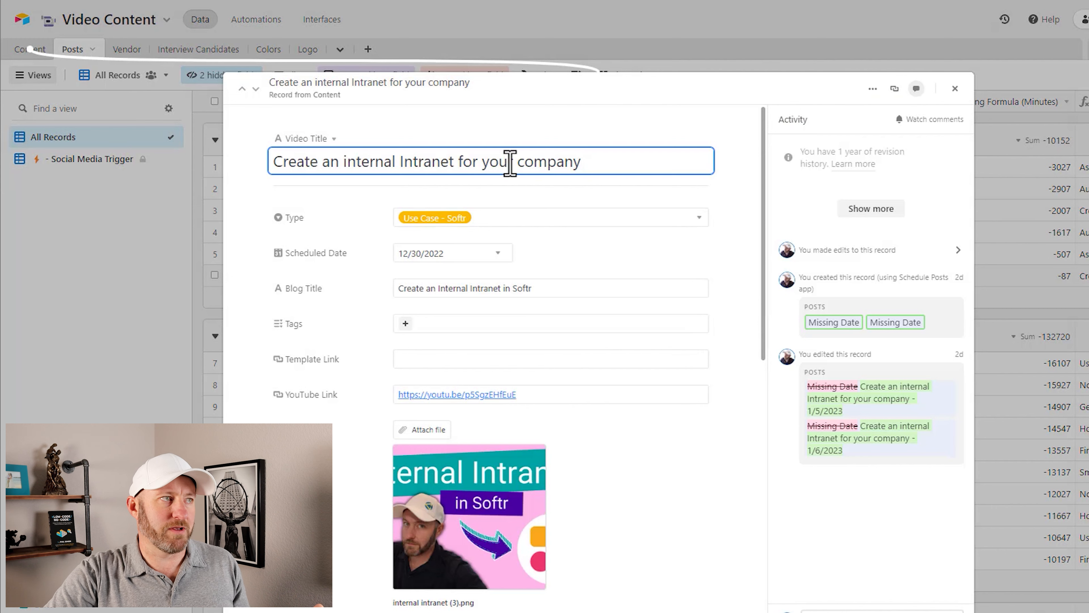
left_click(758, 70)
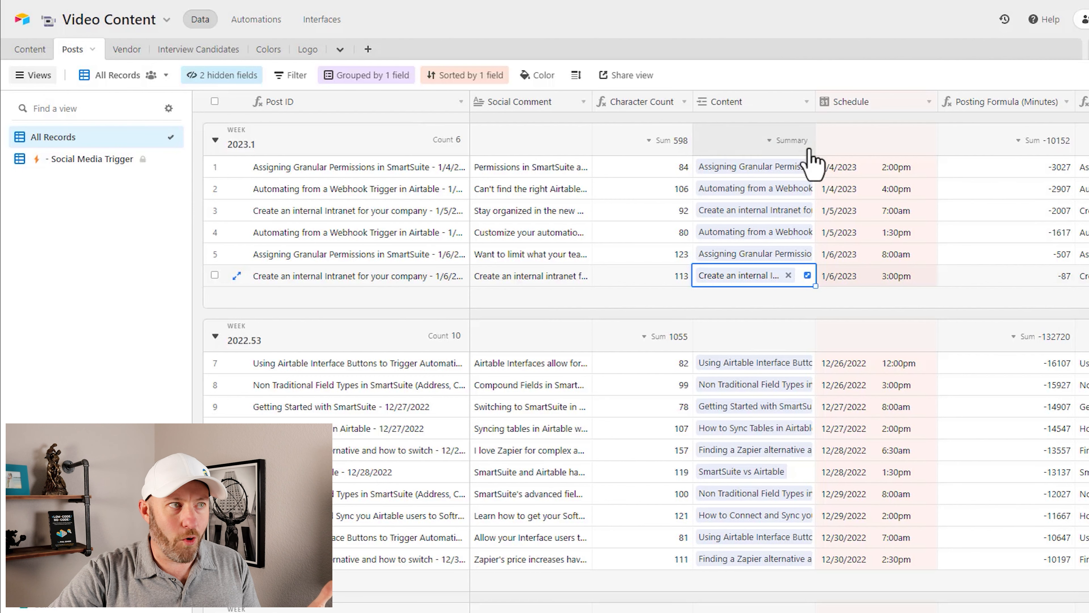
Step: Expand the social comment of the 1/6/2023 intranet post to examine its text, emoji and hashtags, and check its character count
left_click(832, 280)
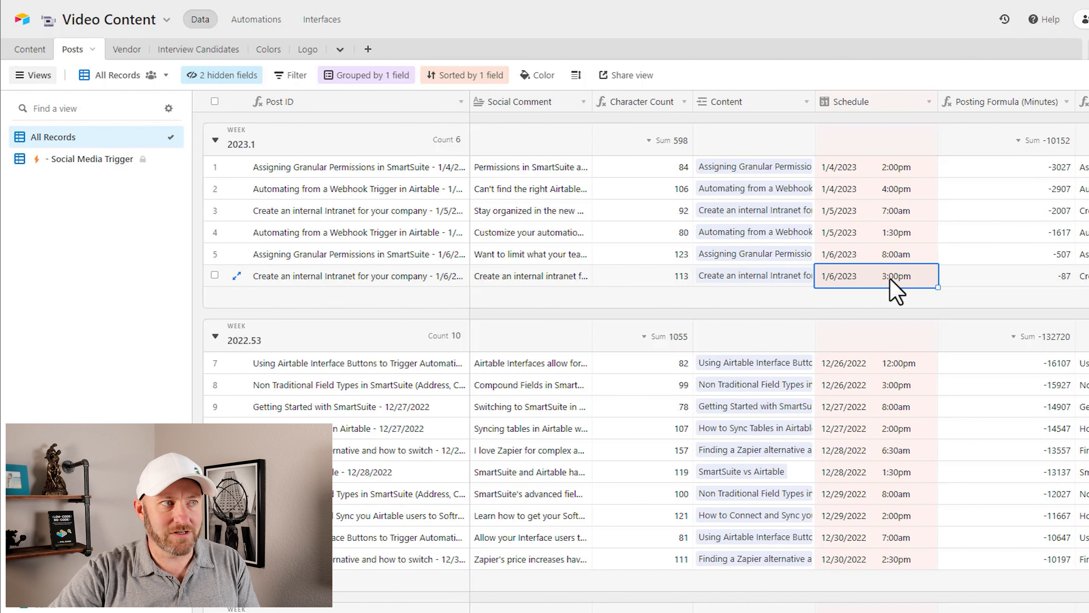
left_click(783, 280)
left_click(530, 277)
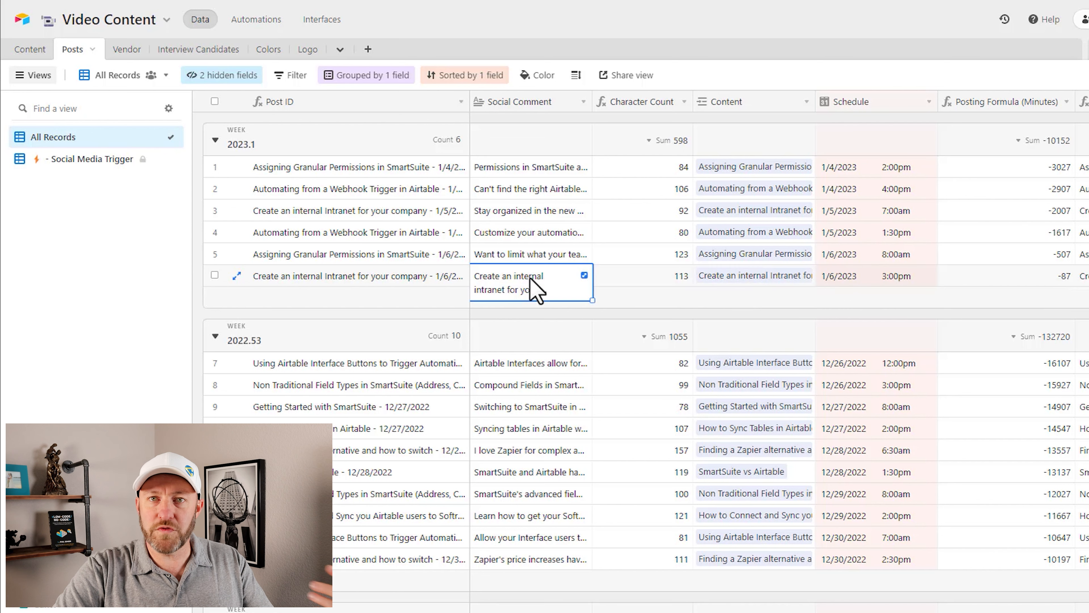
left_click(586, 277)
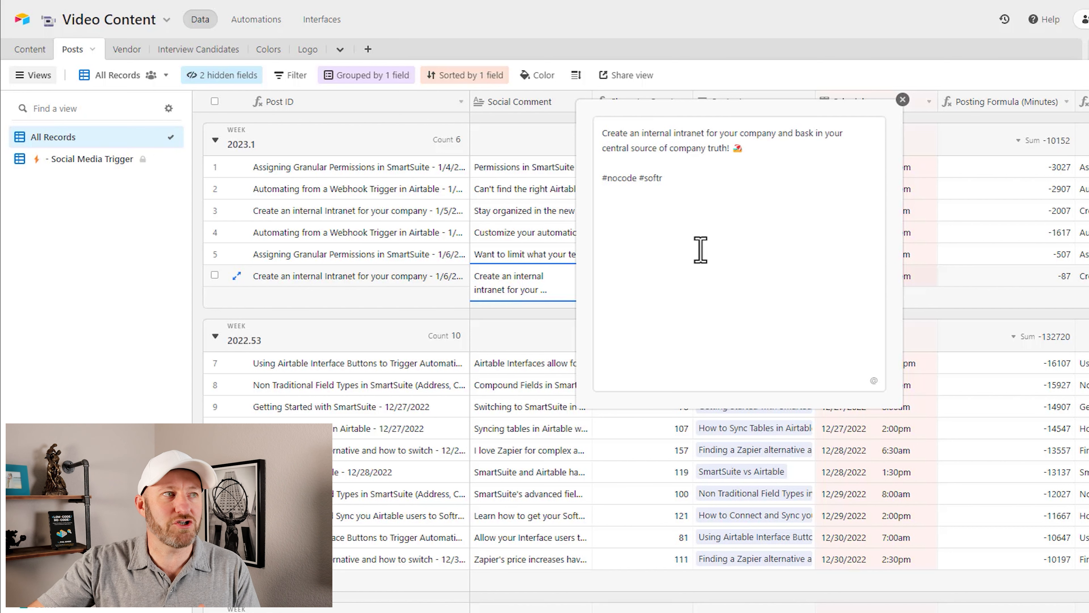
double_click(736, 149)
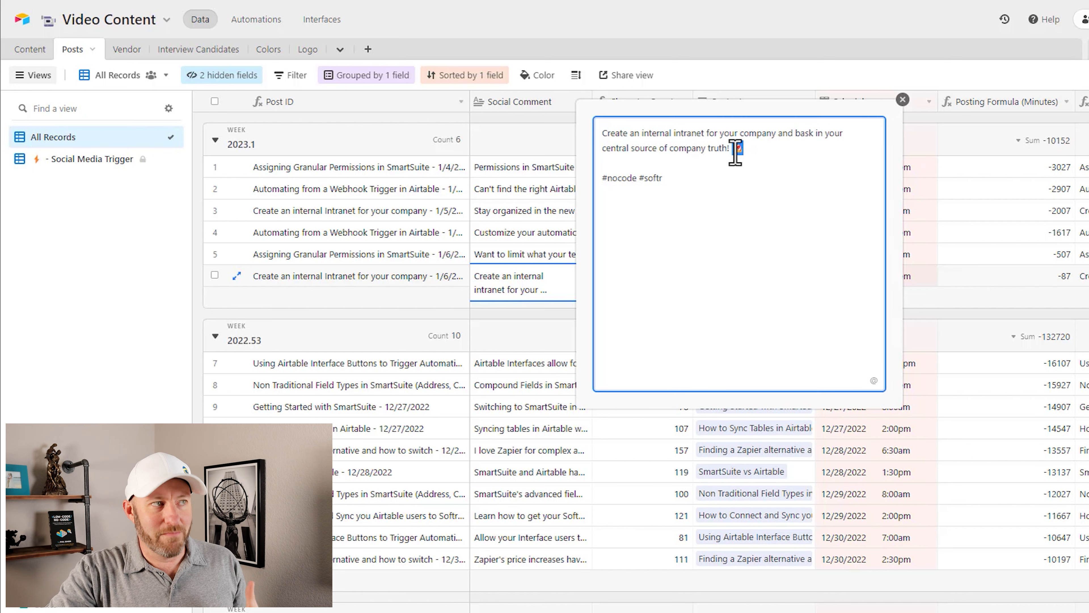
left_click(717, 176)
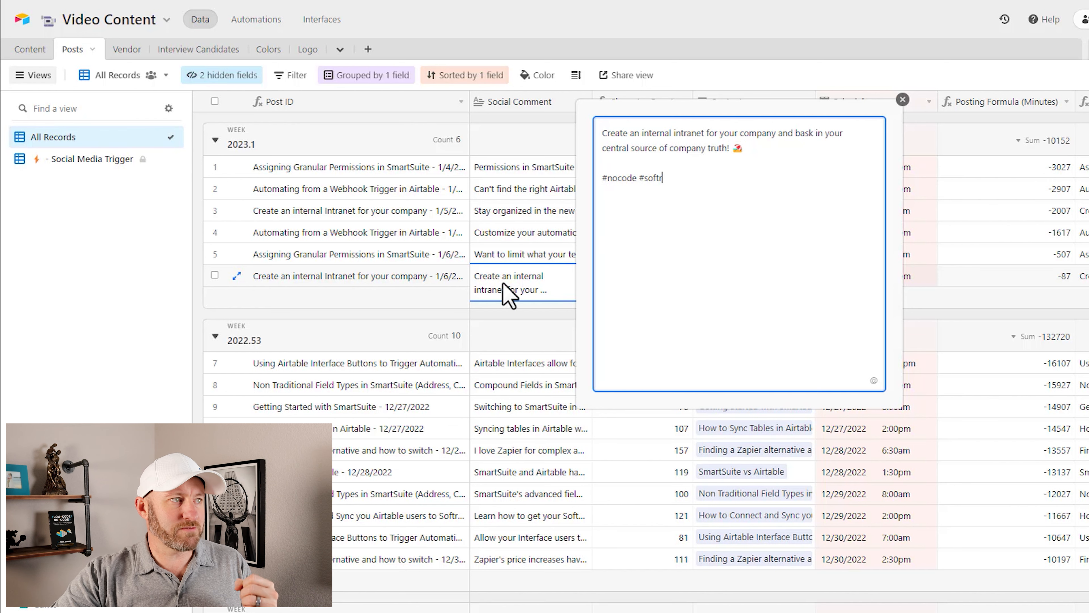
left_click(505, 257)
left_click(681, 281)
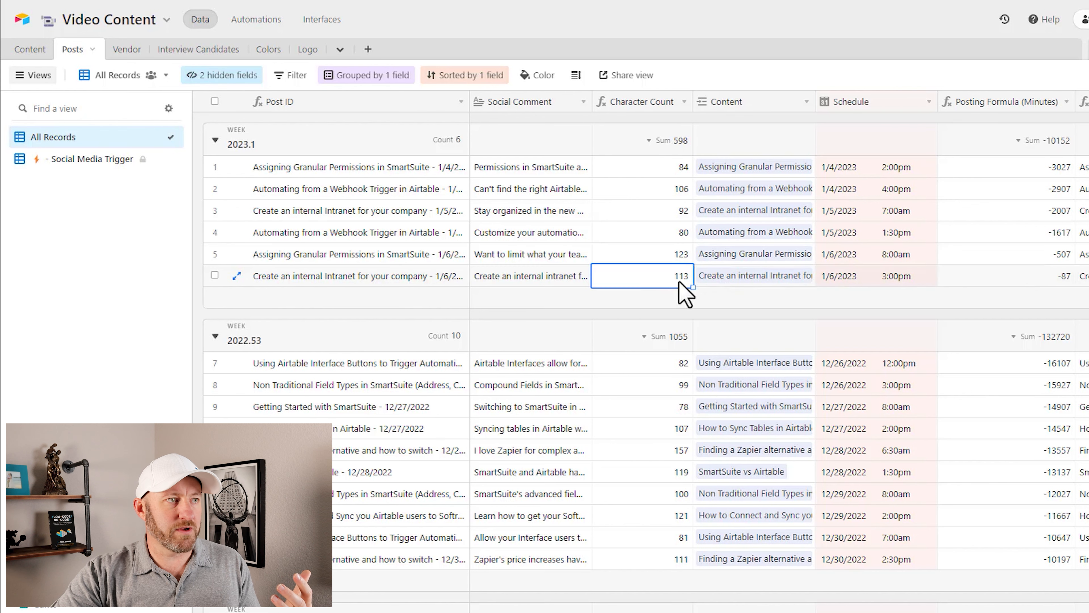
Step: Reopen the intranet post's linked content record and review its details, including the YouTube link and the fields further down
left_click(729, 281)
left_click(731, 277)
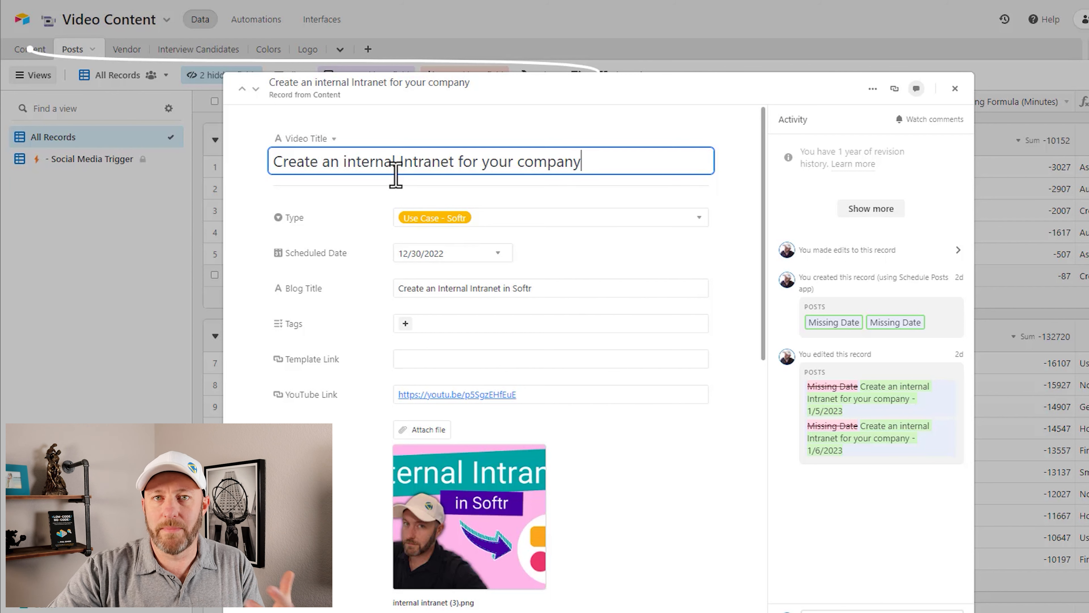
left_click(516, 48)
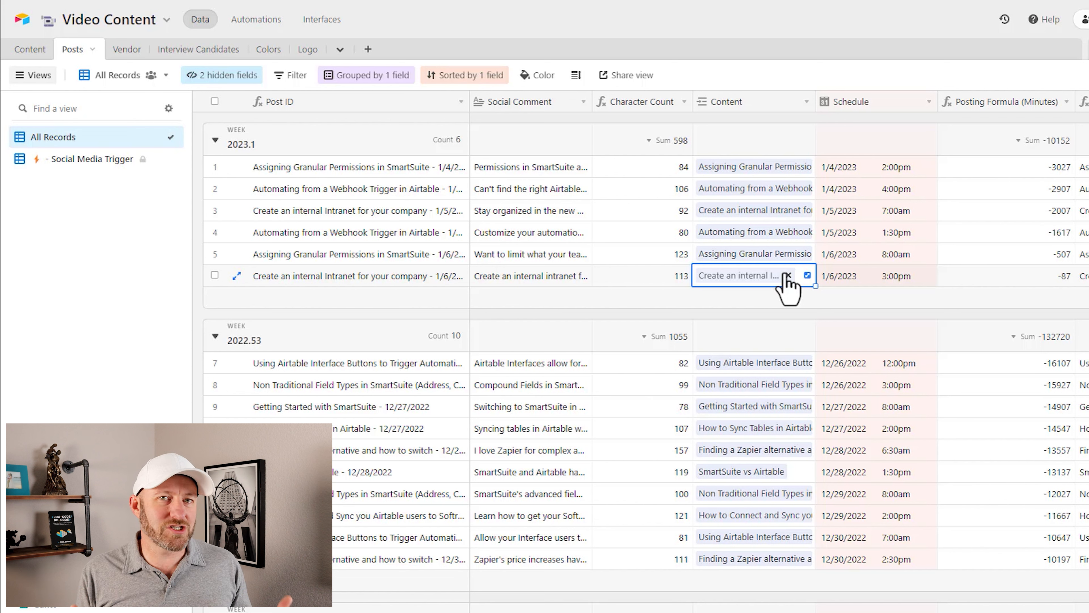
left_click(759, 275)
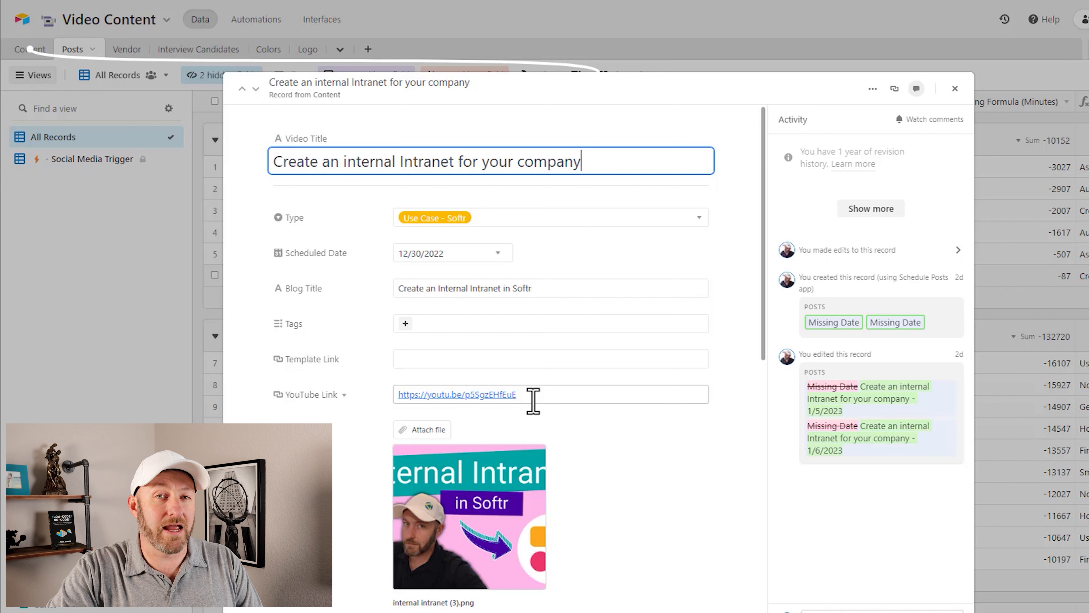
scroll(553, 392, "down", 10)
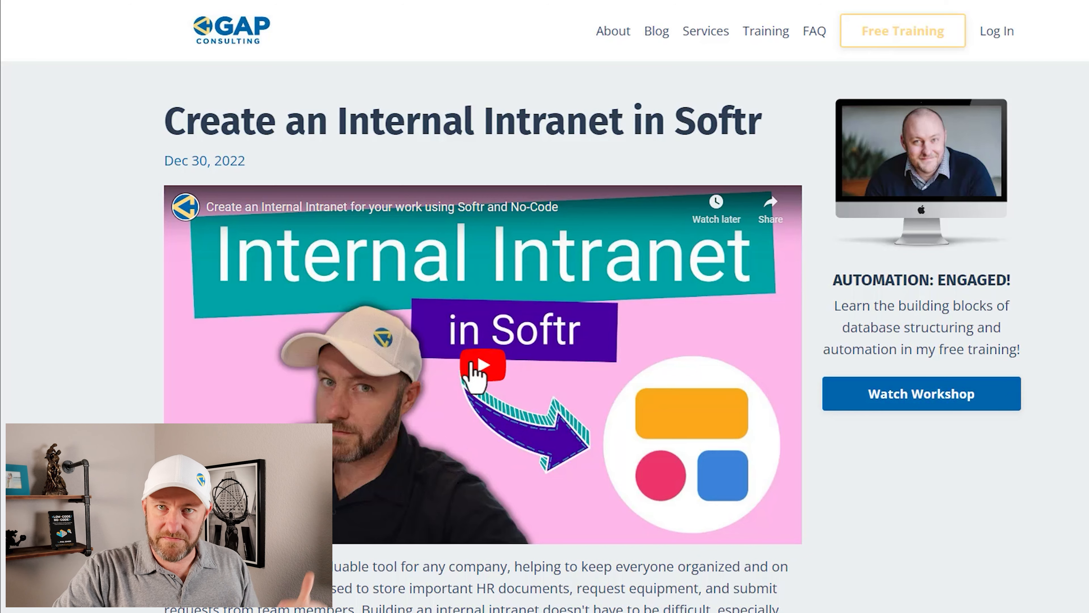
Step: Read through the published blog article "Create an Internal Intranet in Softr" on the website
scroll(562, 405, "down", 4)
scroll(563, 393, "down", 10)
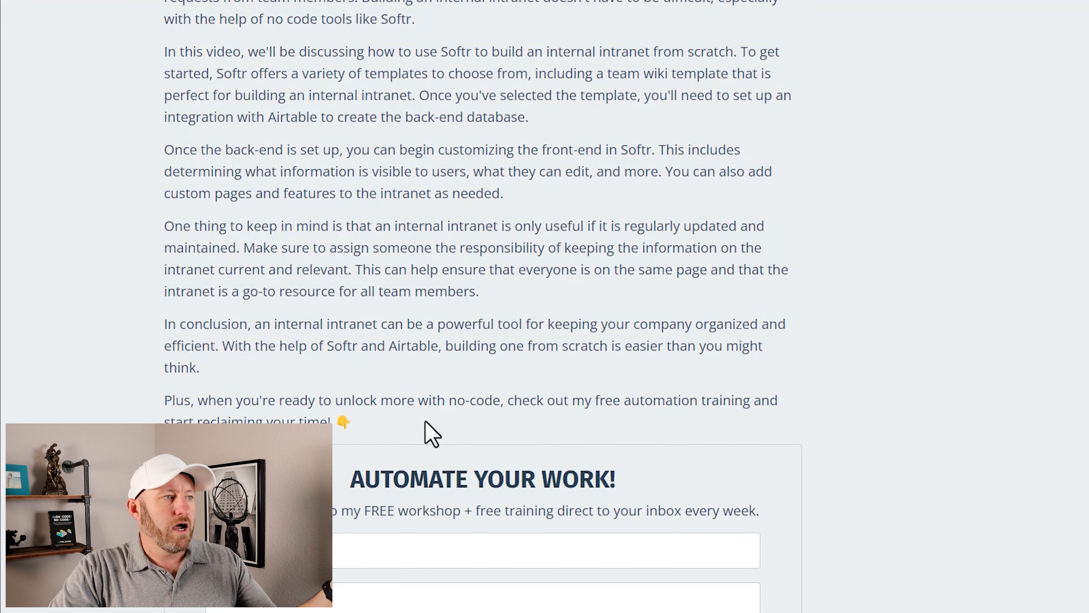
scroll(535, 397, "up", 5)
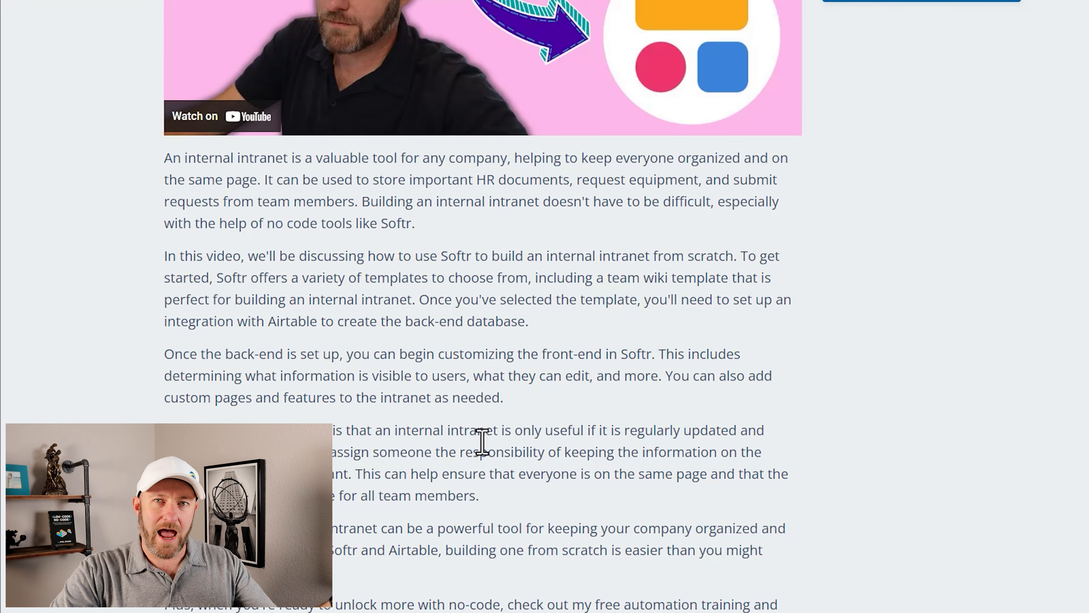
scroll(482, 442, "up", 10)
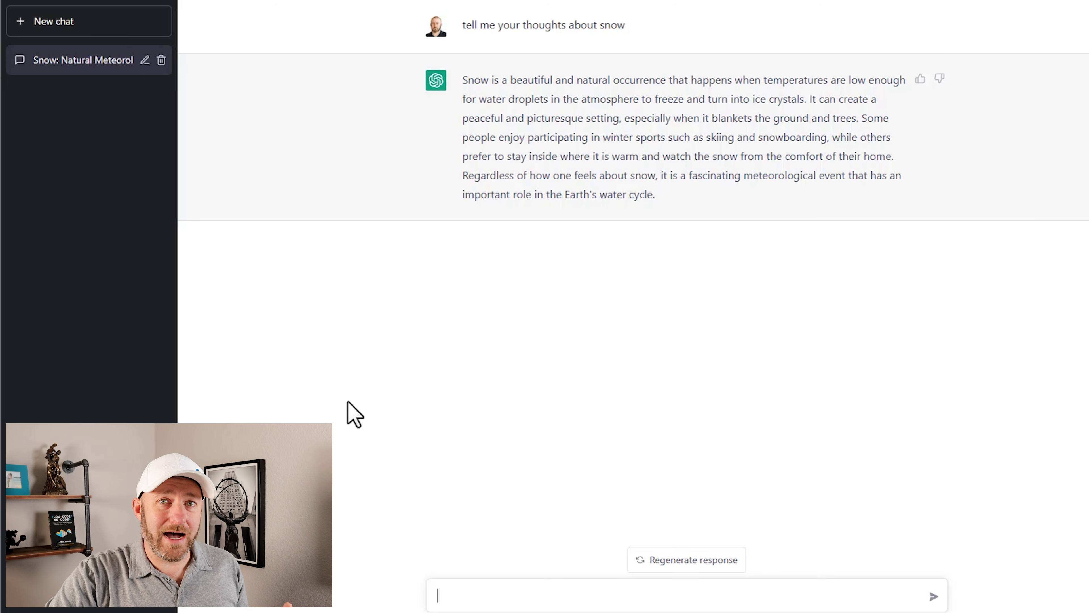
Step: In a new ChatGPT chat, request a social media post for LinkedIn using the pasted create-an-internal-intranet-in-softr blog URL as reference
left_click(34, 33)
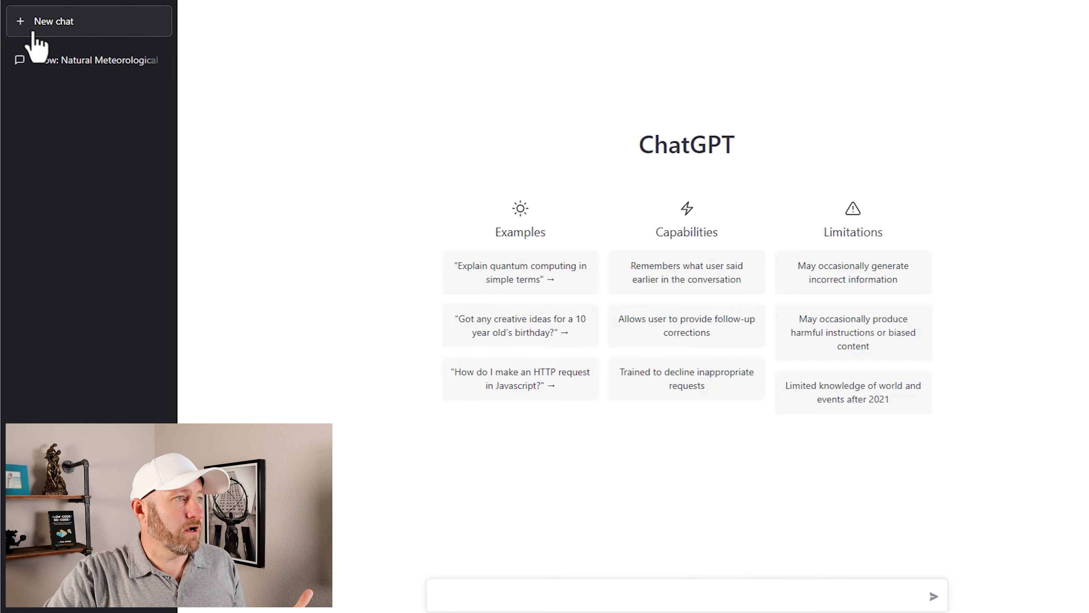
left_click(609, 594)
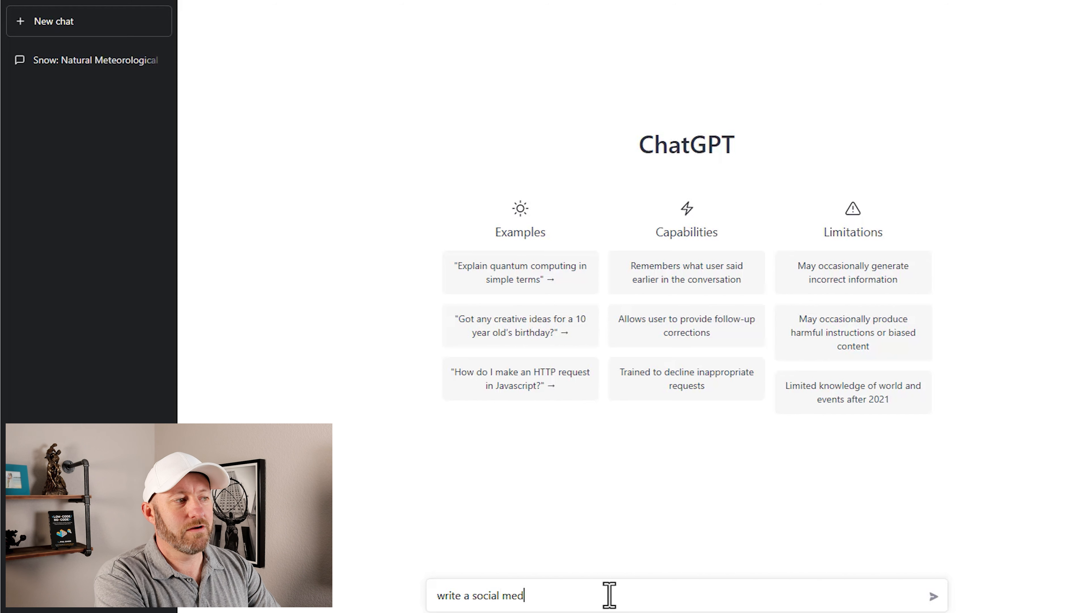
type("n")
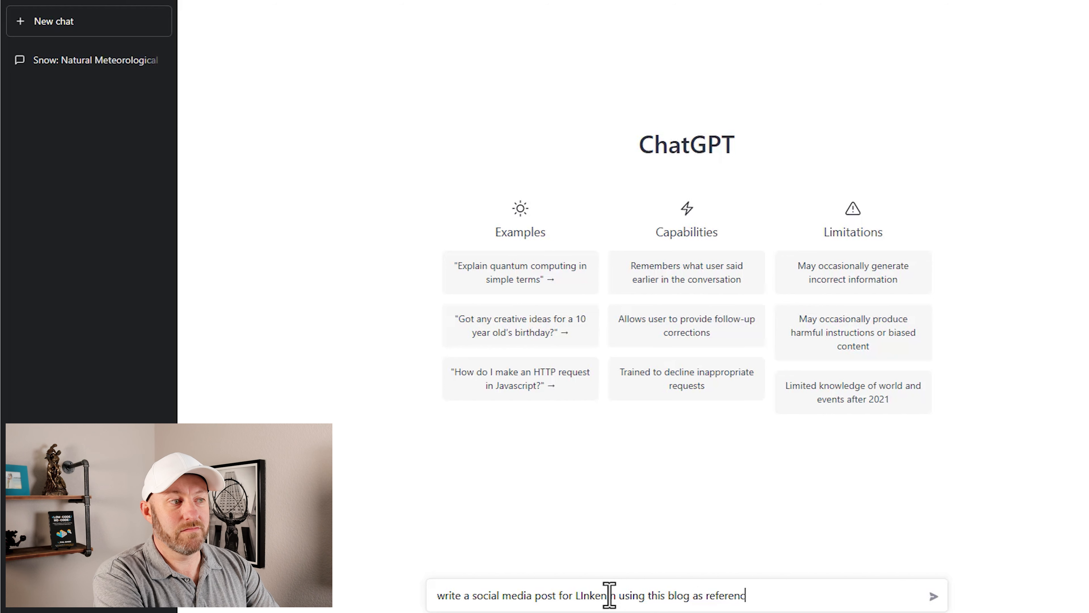
key("shift+Return")
type("https://www.garethpronovost.com/blog/create-an-internal-intranet-in-softr")
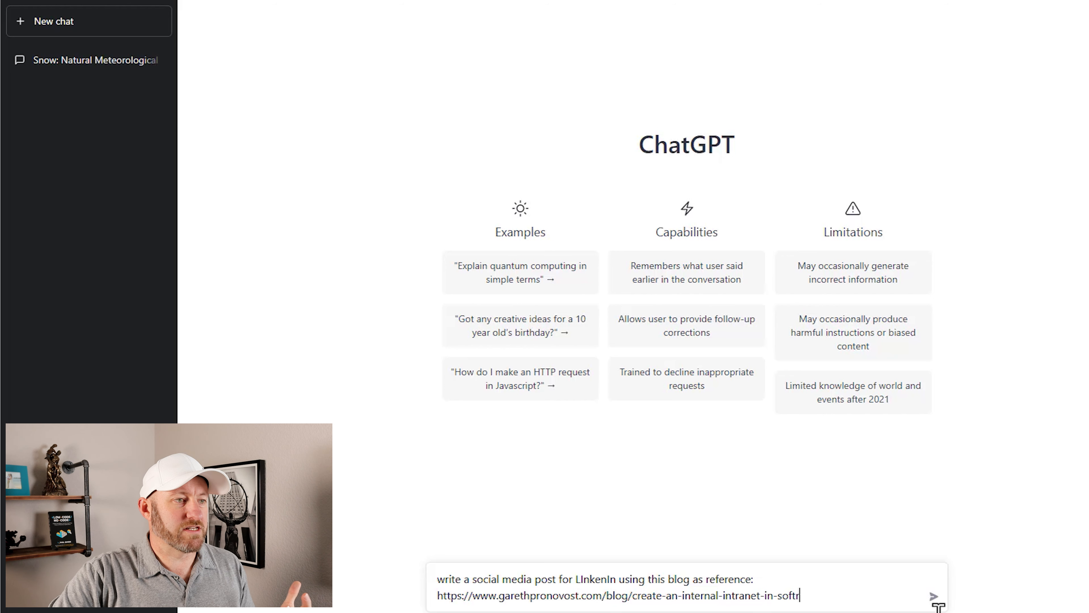
left_click(933, 596)
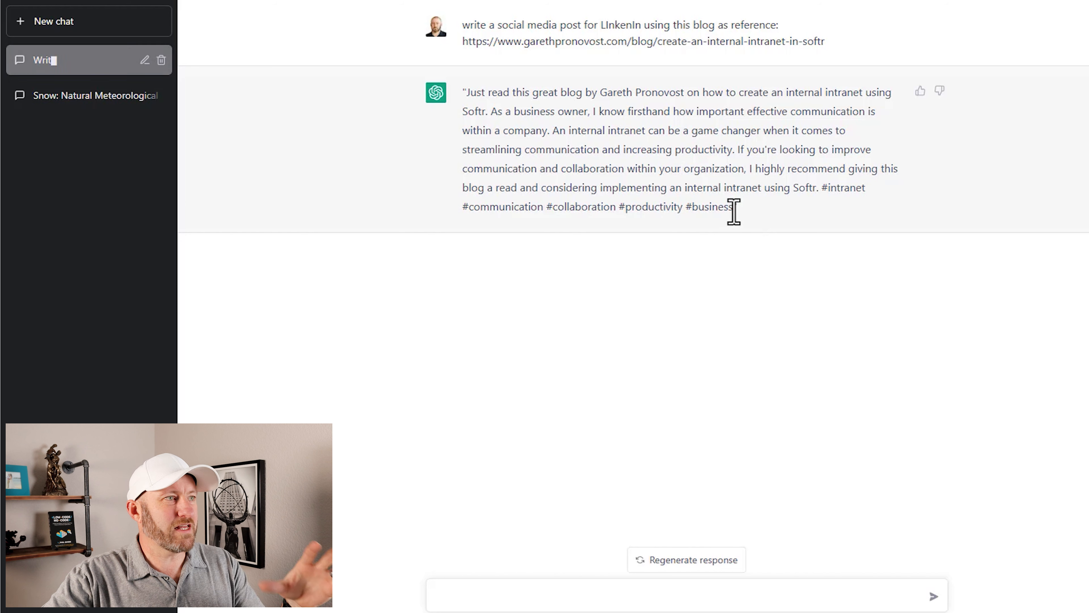
Step: Resubmit the LinkedIn post prompt with instructions to keep it under 150 characters and not reference the blog author by name
left_click(698, 594)
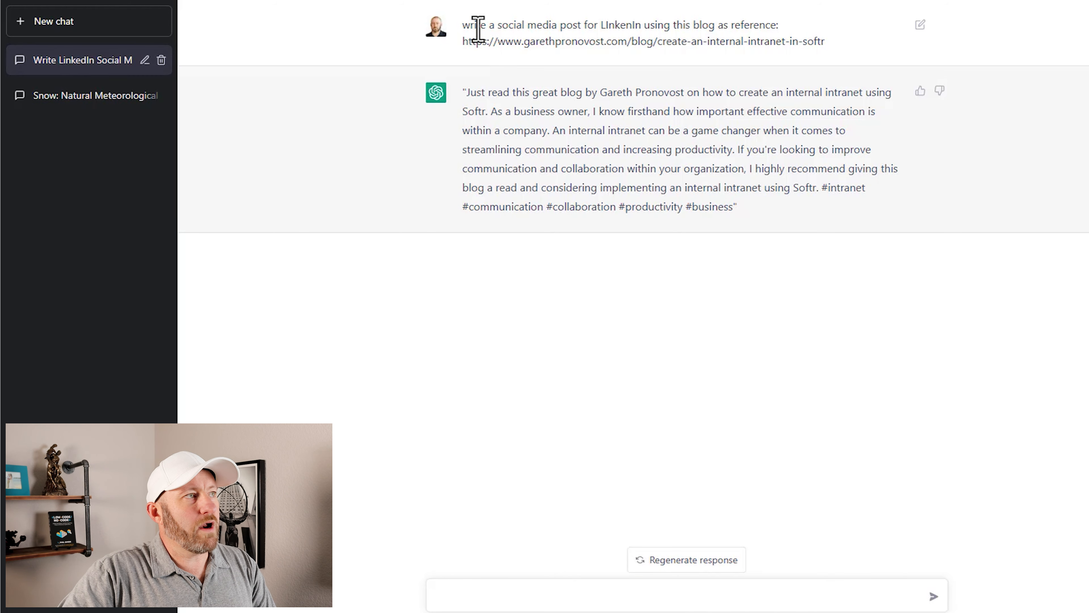
left_click_drag(467, 26, 829, 47)
key("ctrl+c")
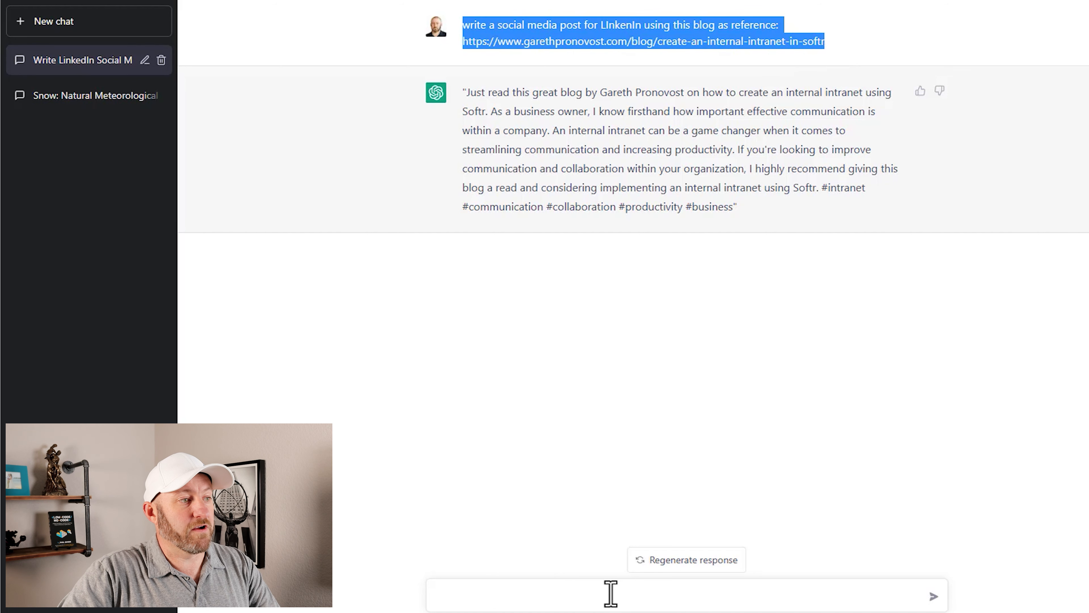
left_click(601, 597)
key("ctrl+v")
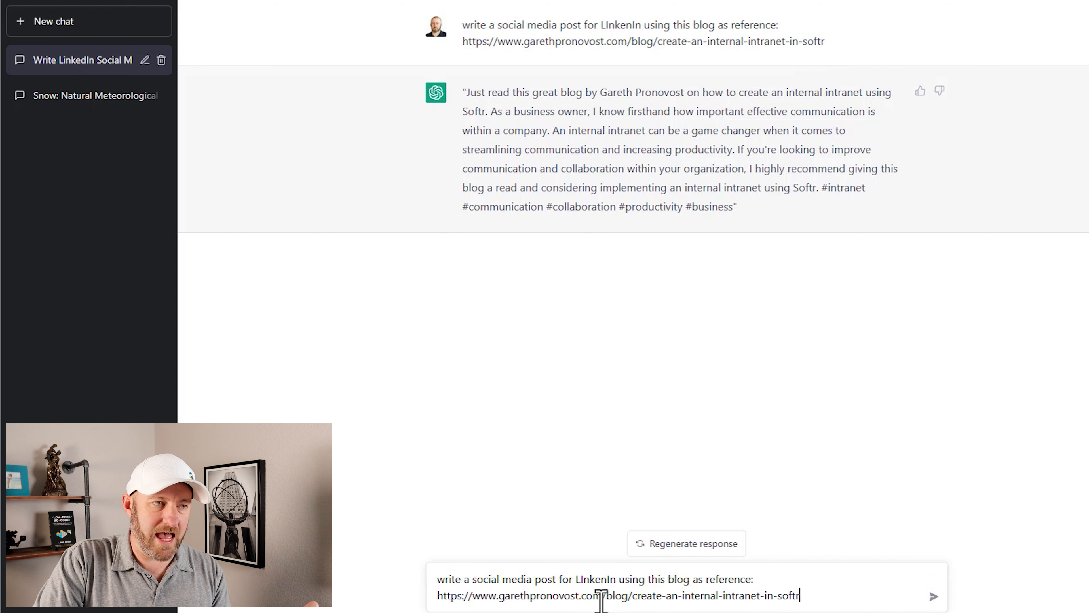
key("shift+Return")
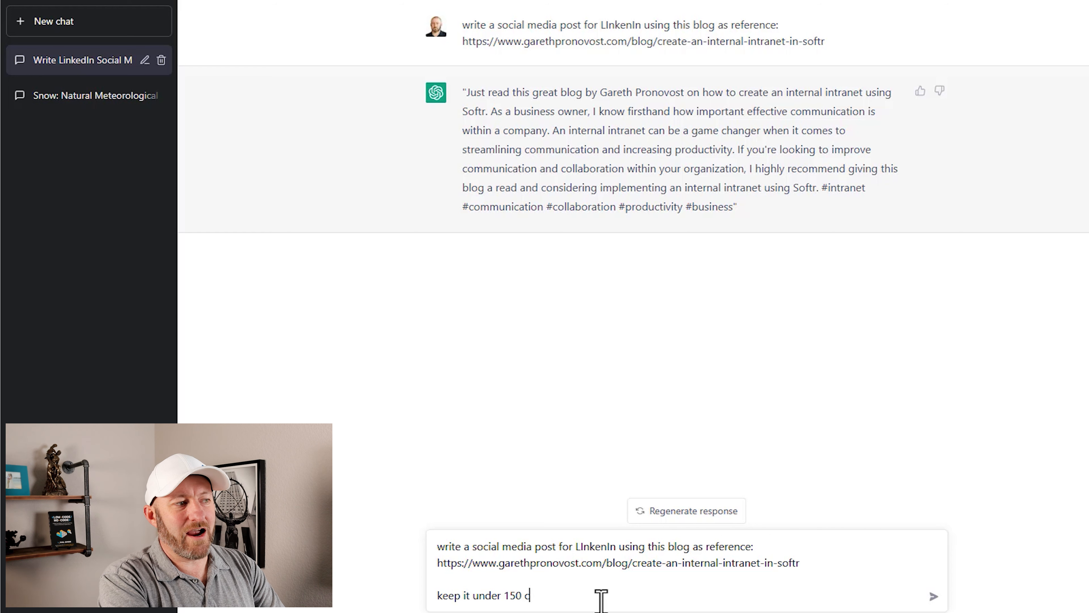
type("s")
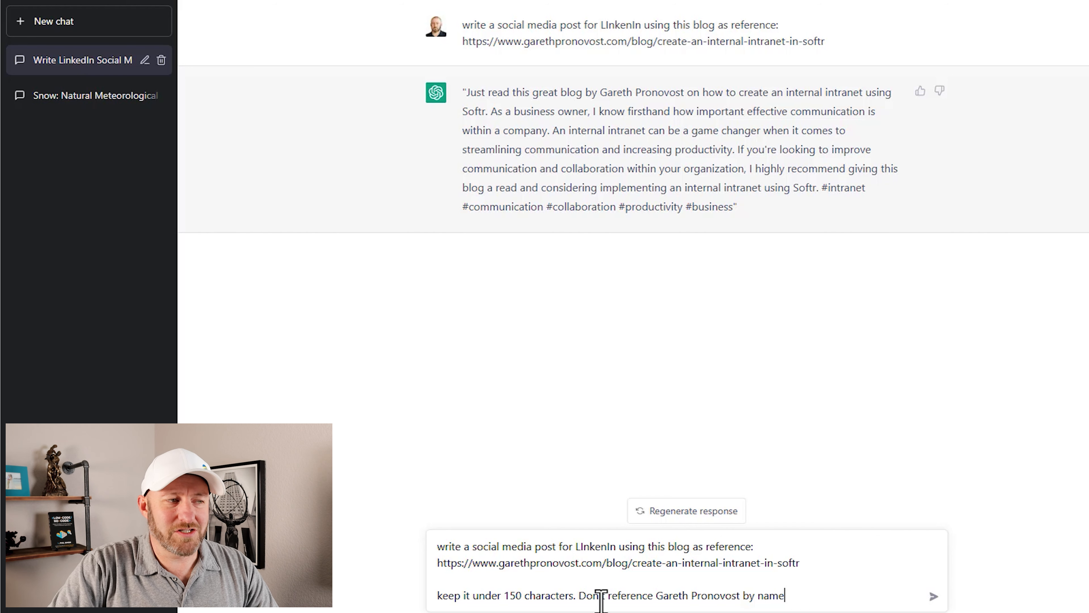
left_click(934, 597)
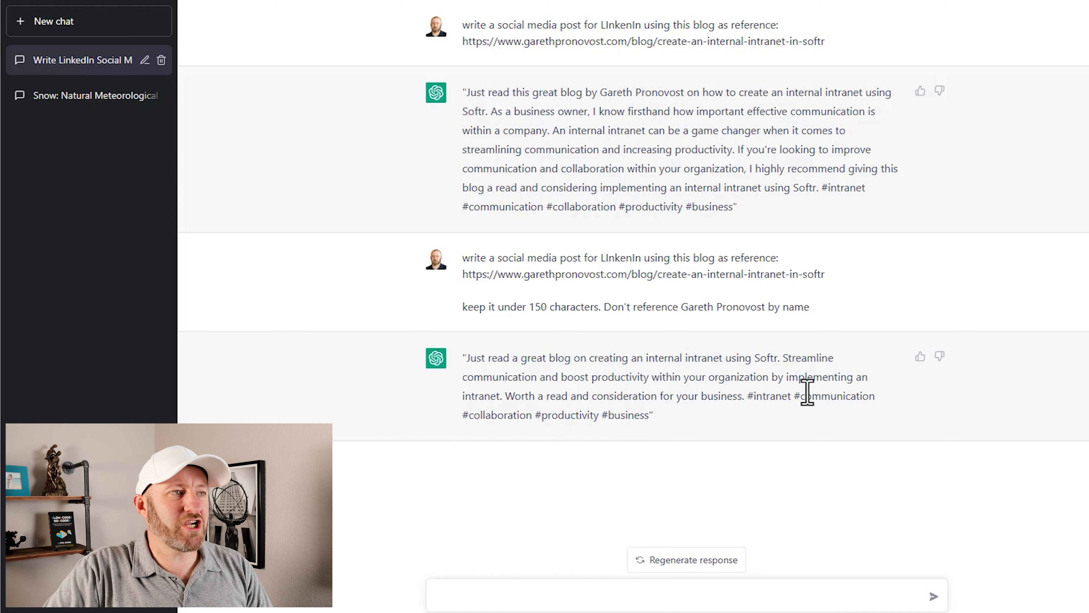
Step: Resubmit the LinkedIn prompt asking for an engaging, playful post that doesn't refer to the blog specifically, with the link added to the response
left_click_drag(809, 306, 466, 263)
key("ctrl+c")
left_click(529, 595)
key("ctrl+v")
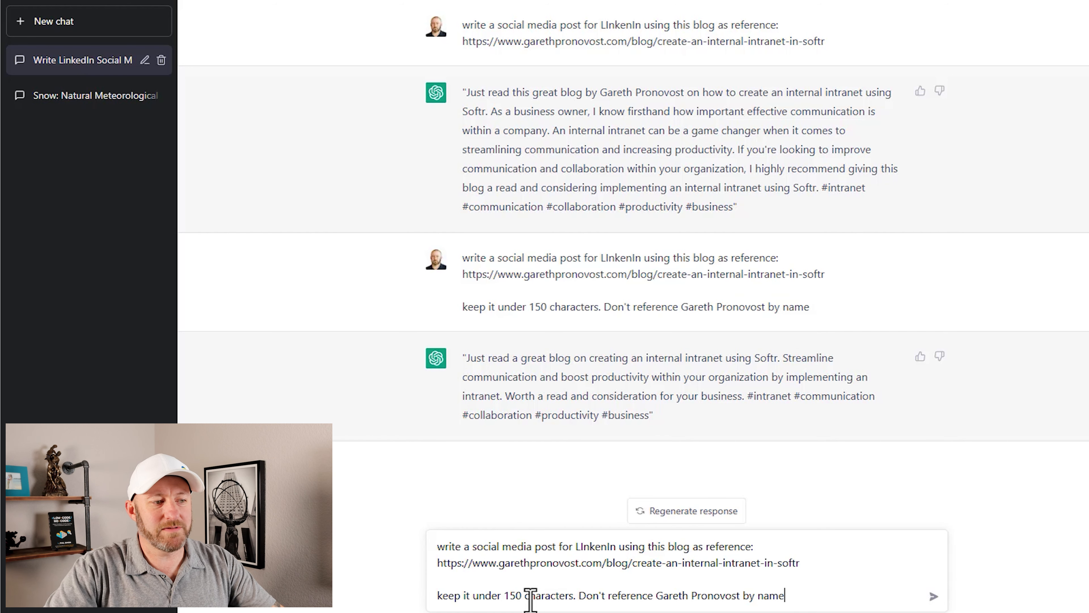
key("shift+Return")
key("shift+Return")
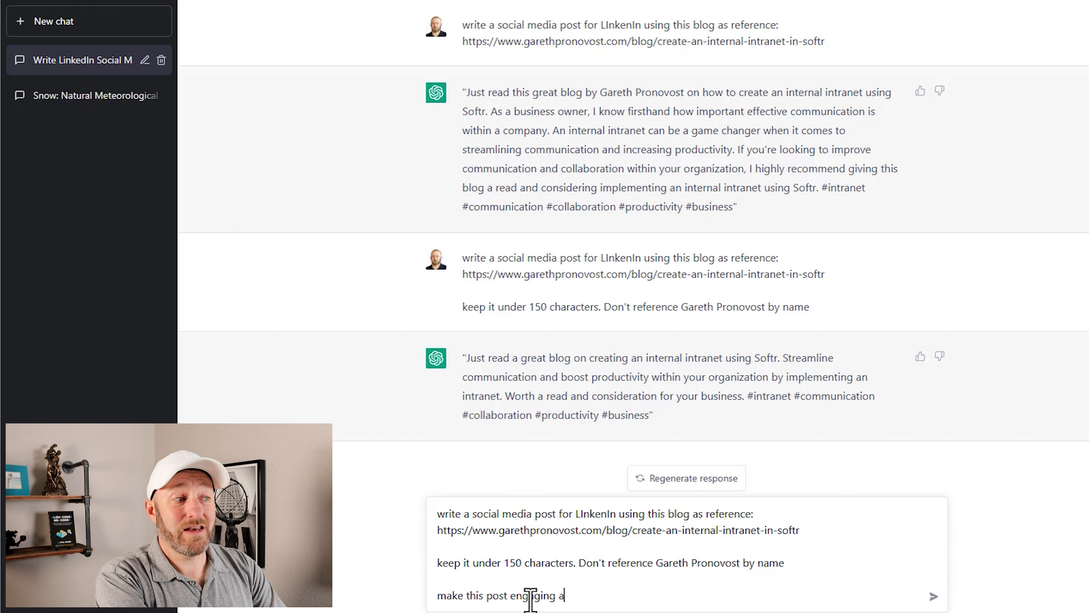
type("make this post engaging and plya")
key("BackSpace")
key("BackSpace")
type("ayful")
key("Return")
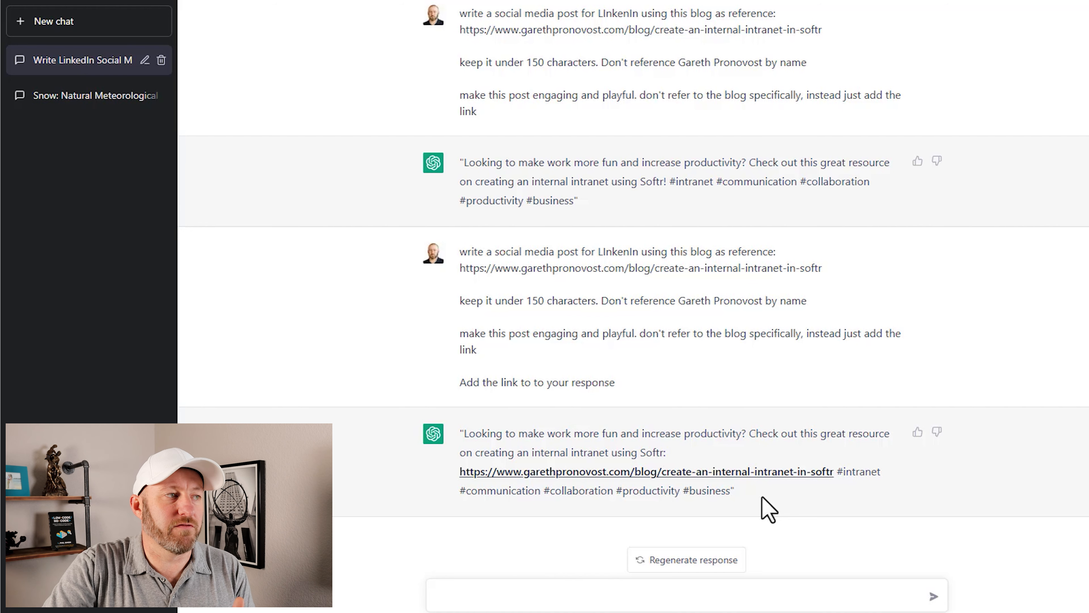
left_click_drag(623, 404, 463, 256)
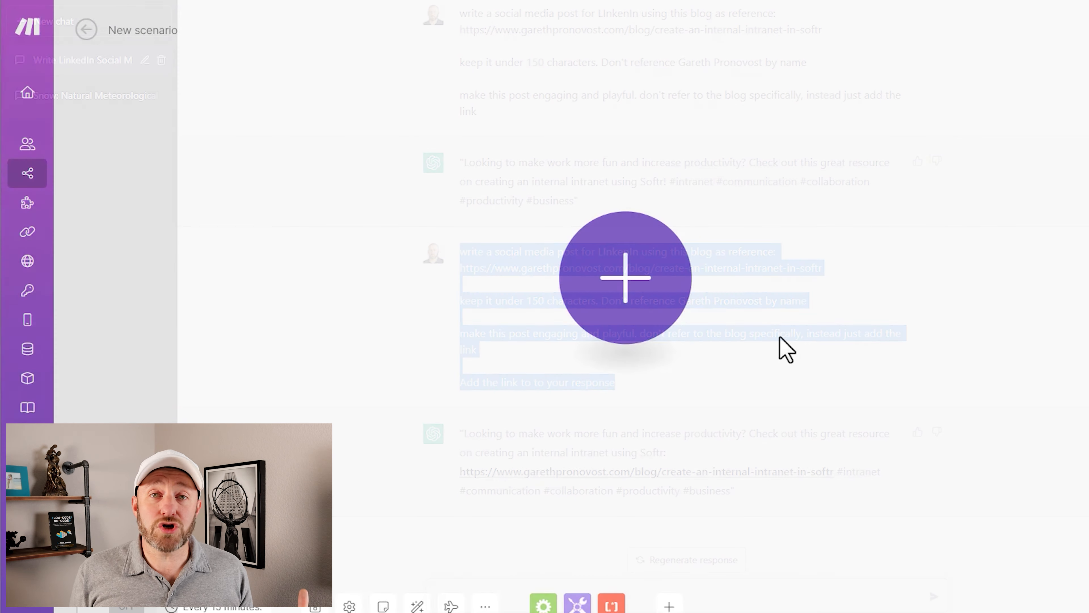
Step: In a new Make scenario, add a Webhooks module with the Custom webhook trigger
left_click(646, 294)
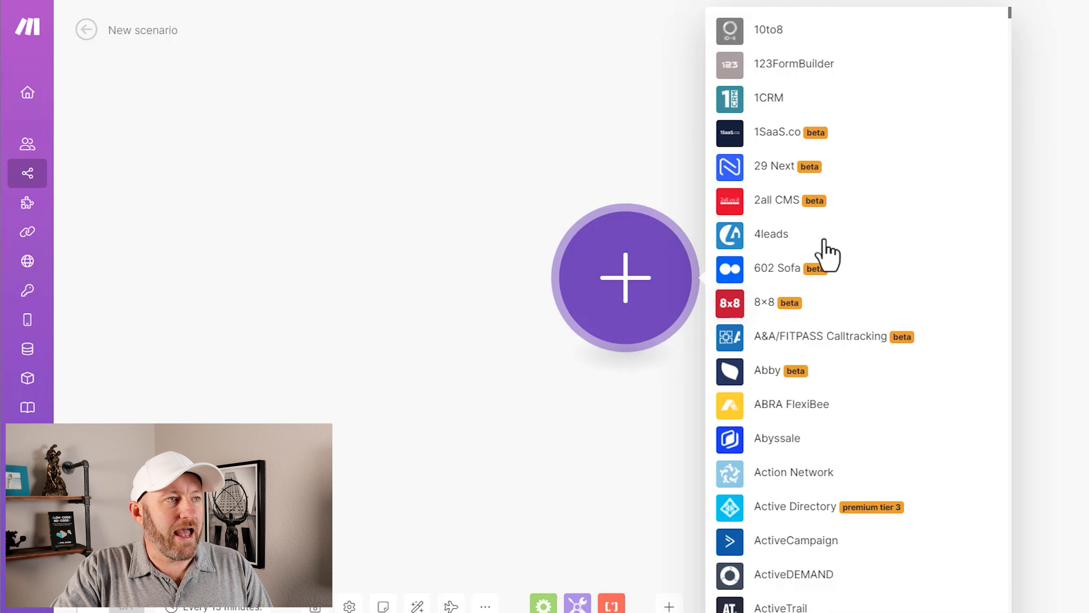
type("web")
scroll(819, 211, "down", 5)
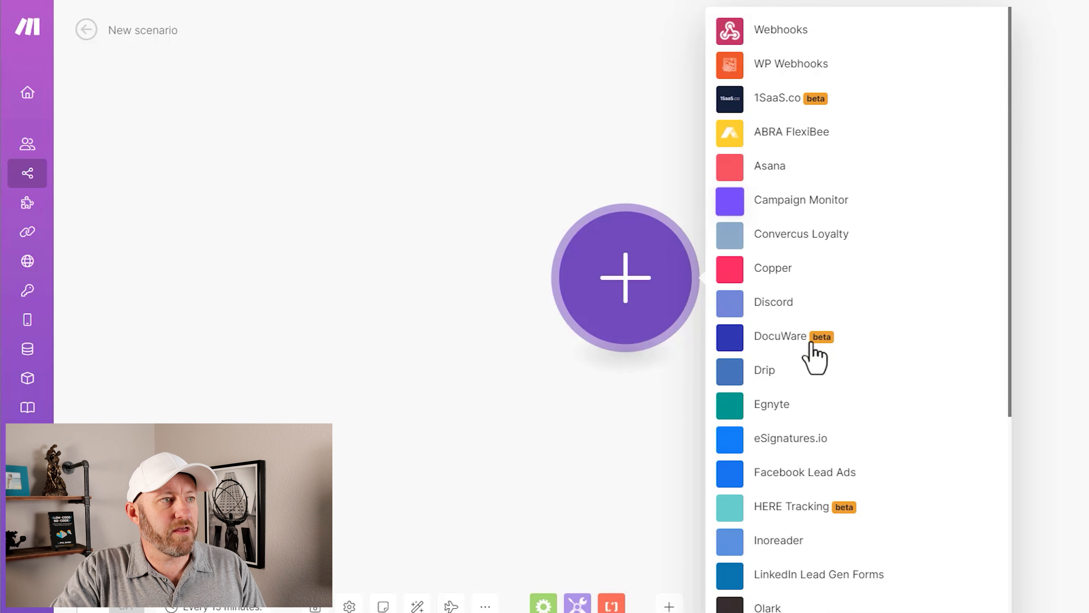
left_click(770, 34)
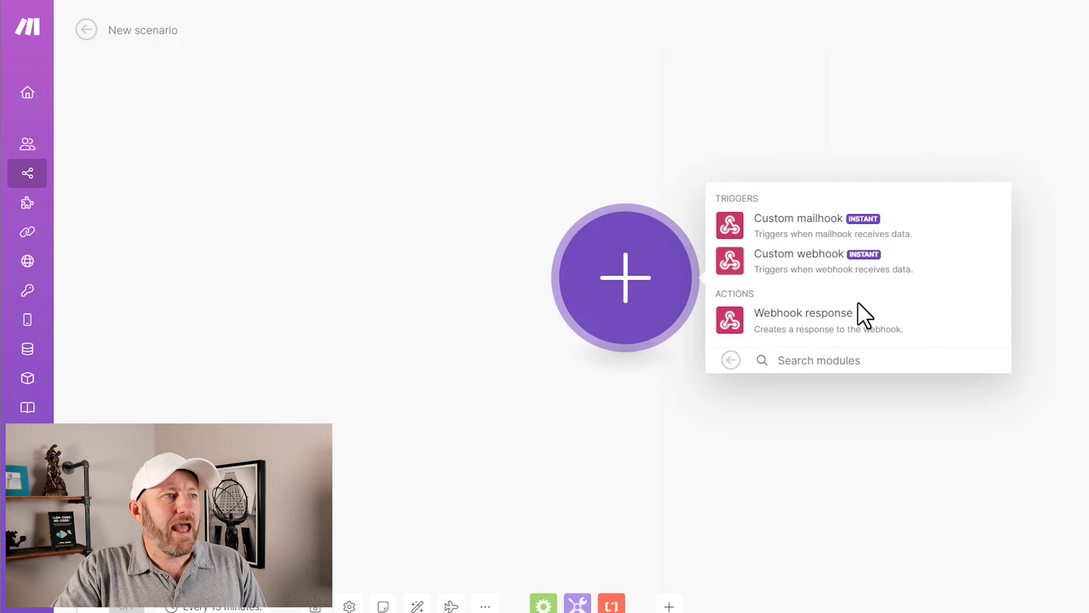
left_click(824, 262)
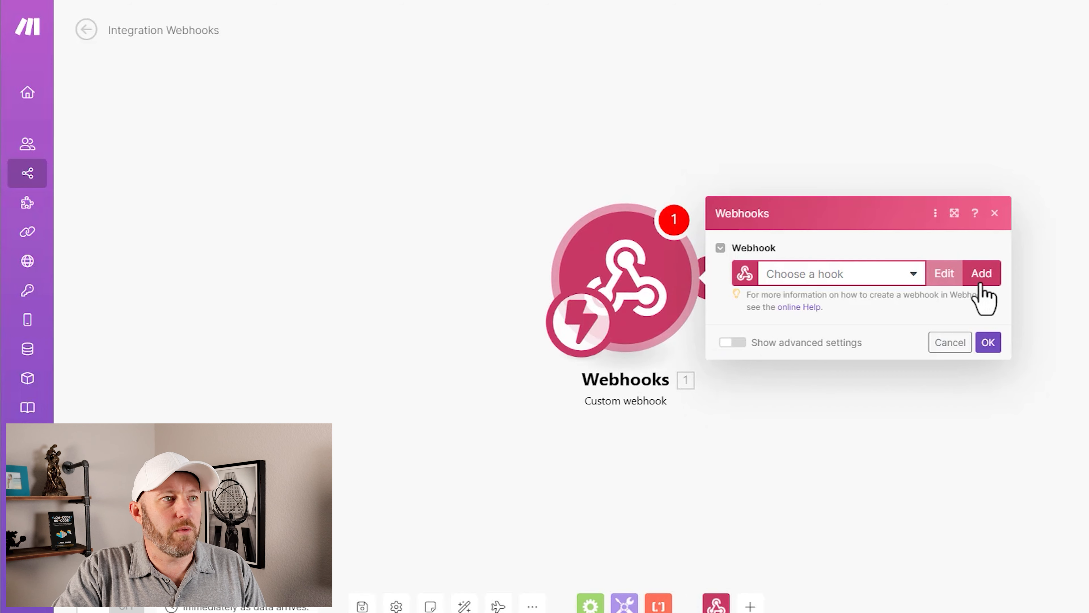
Step: Create a webhook with the default name and no IP restrictions, and copy its address
left_click(979, 274)
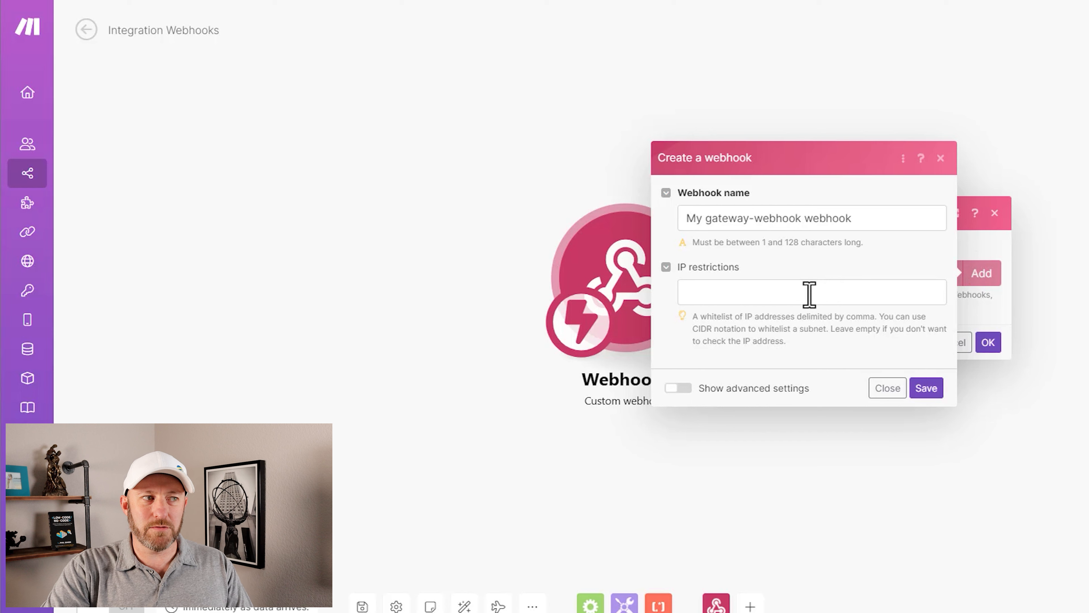
left_click(927, 391)
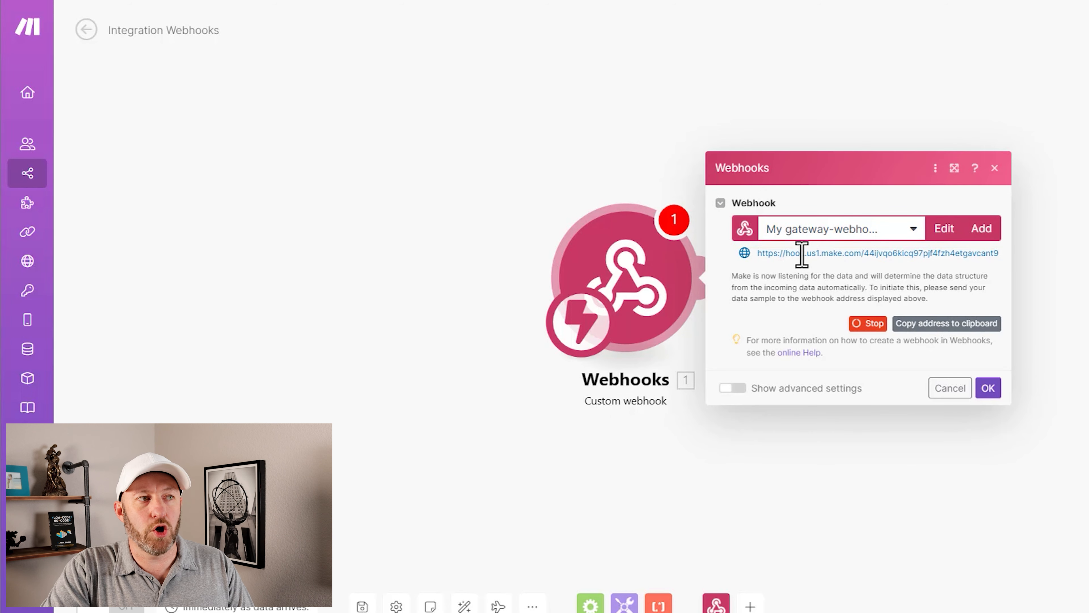
left_click(962, 329)
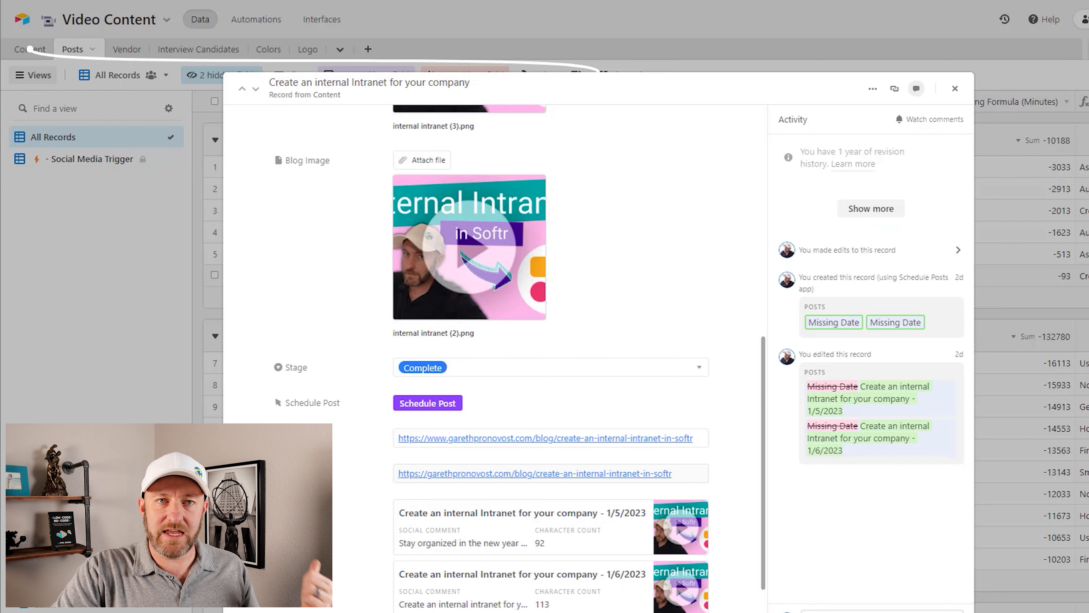
Step: In Airtable's Posts table, add a new record and link its Content to "Ways to make money online in no-code consulting"
left_click(768, 66)
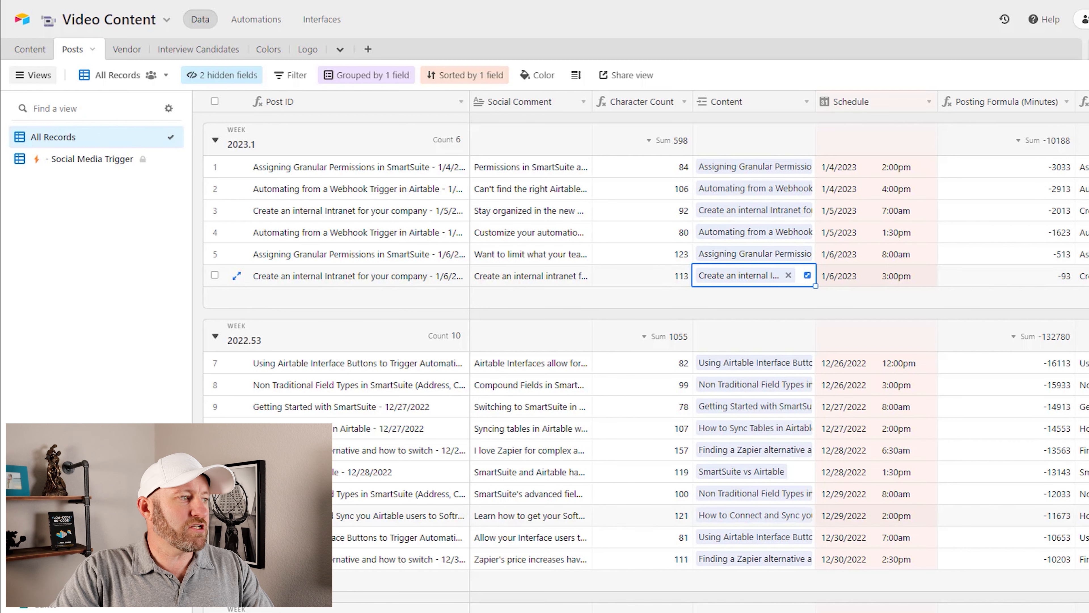
left_click(215, 608)
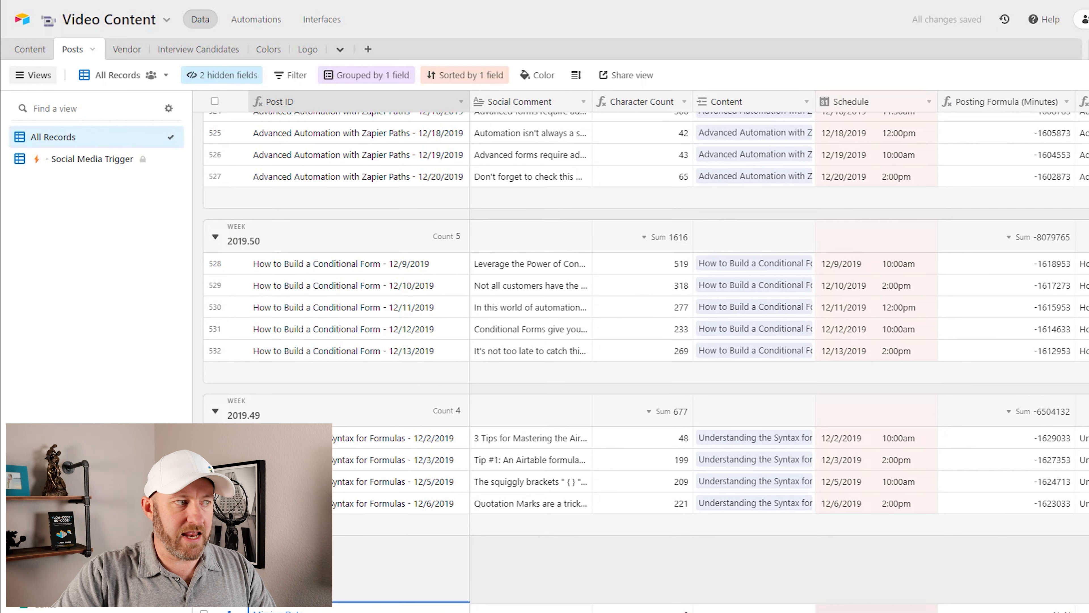
left_click(501, 481)
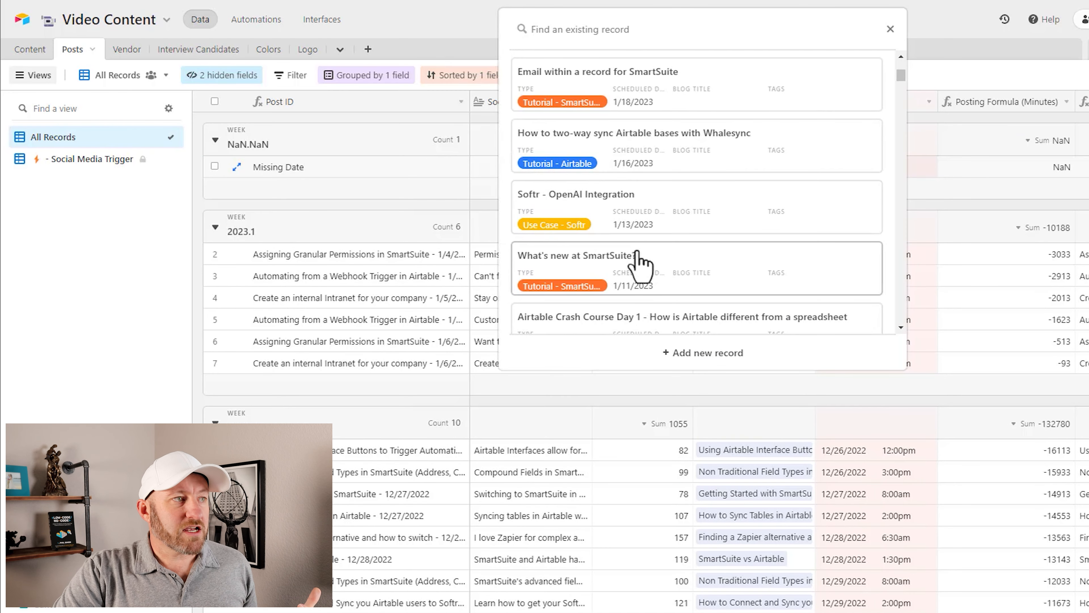
scroll(637, 251, "down", 5)
scroll(637, 251, "down", 10)
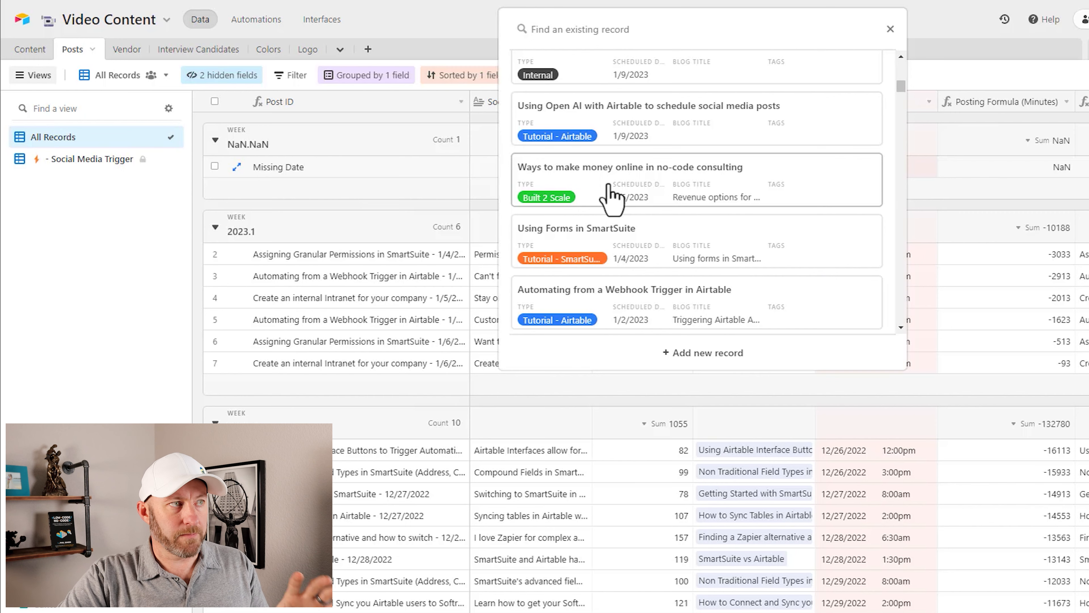
left_click(611, 199)
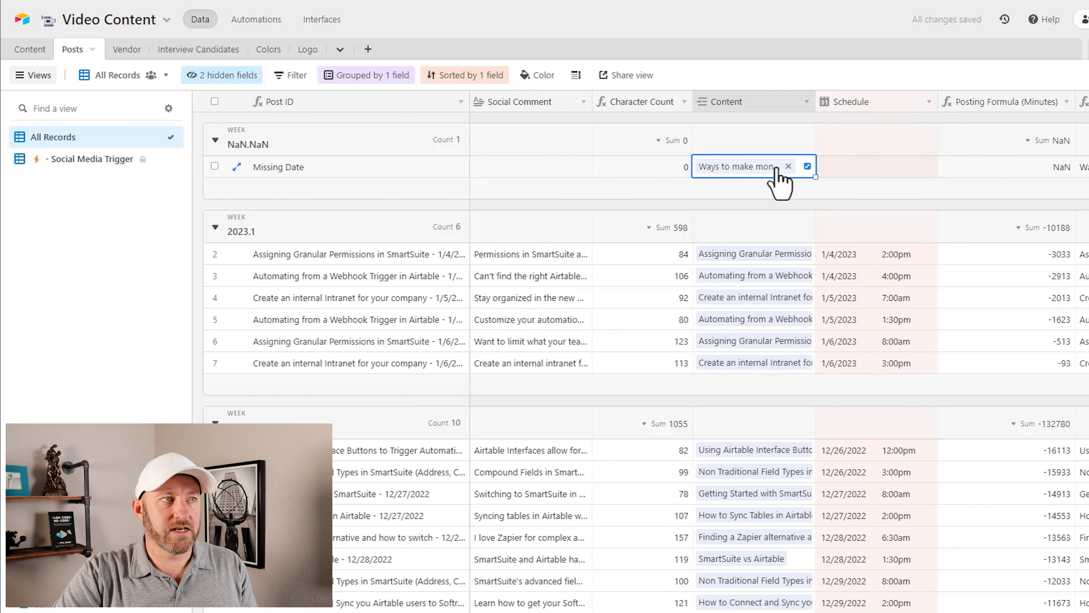
Step: Insert a field before Content, name it Button, and choose the Button field type
right_click(769, 106)
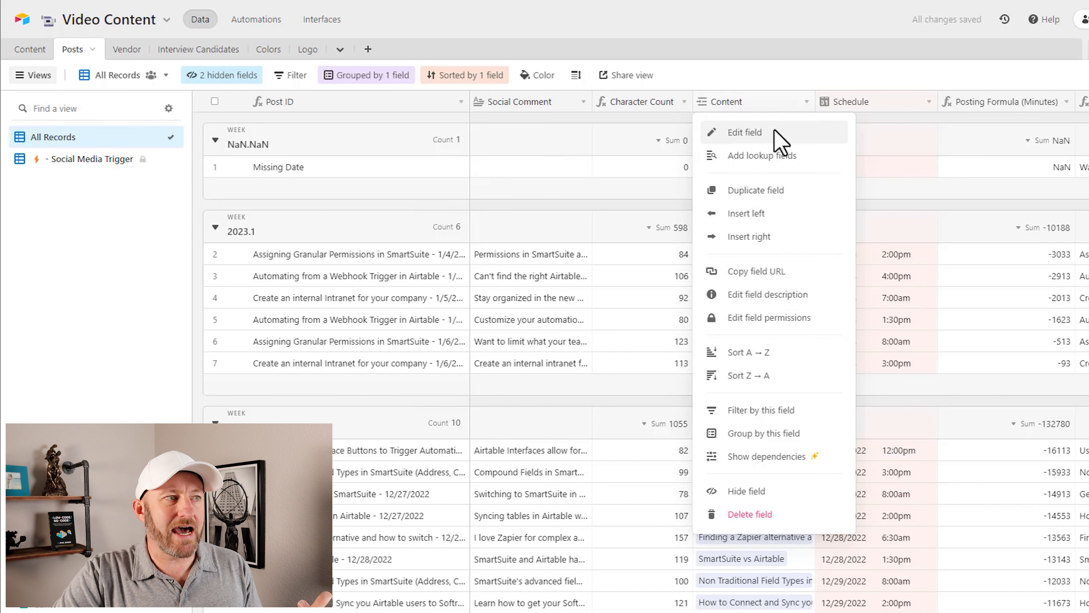
left_click(740, 236)
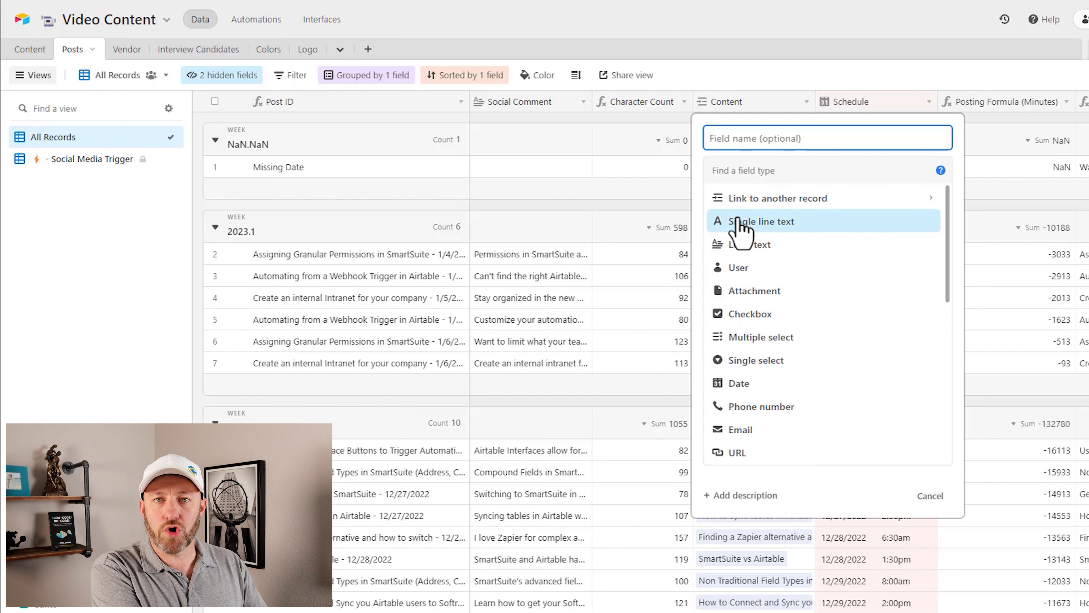
type("Button")
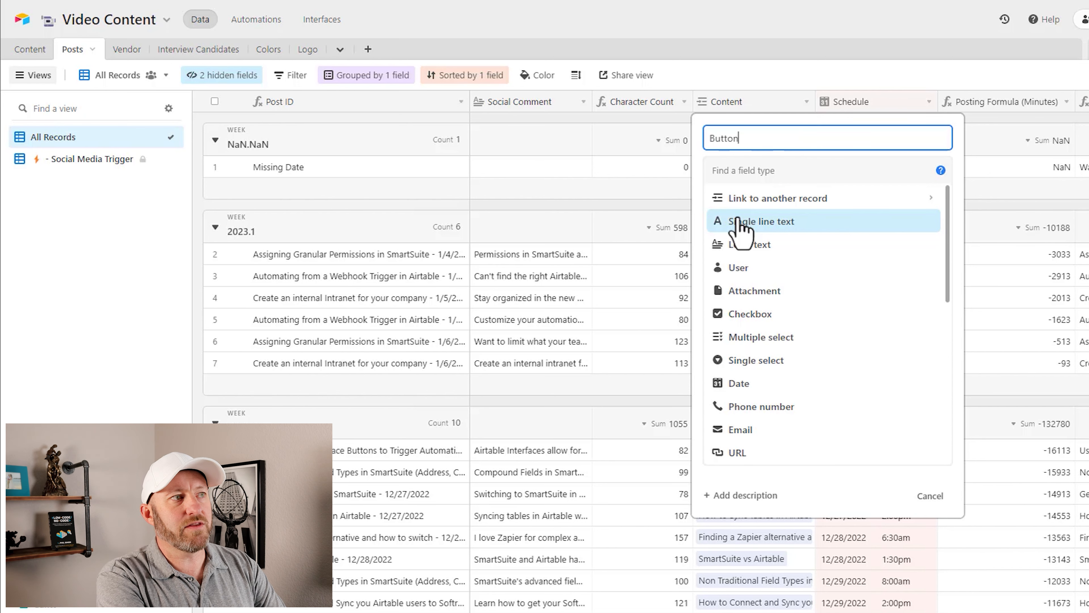
key("Tab")
type("bu")
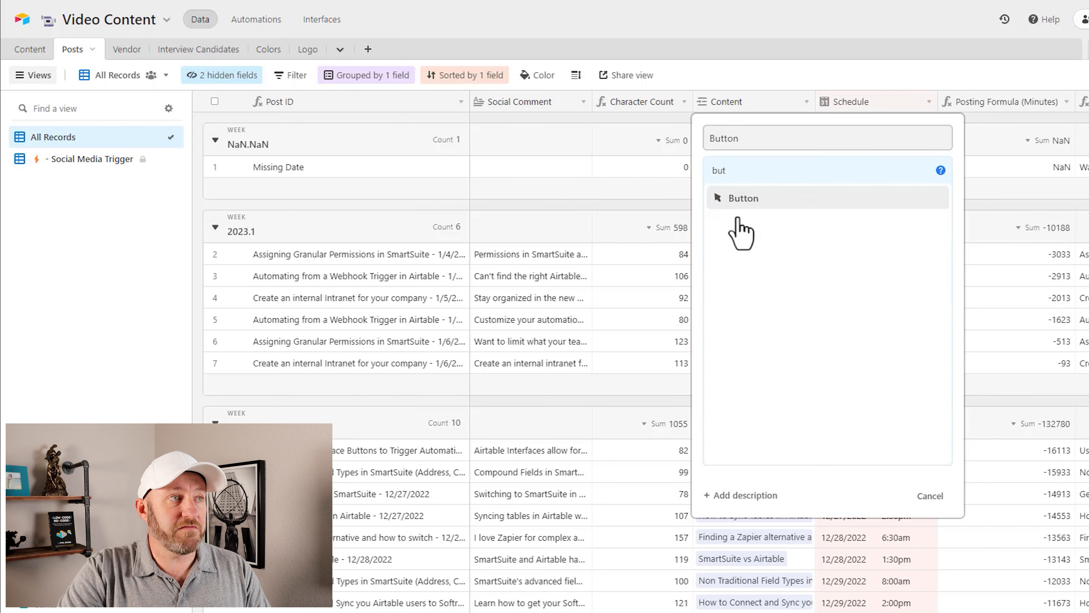
left_click(744, 201)
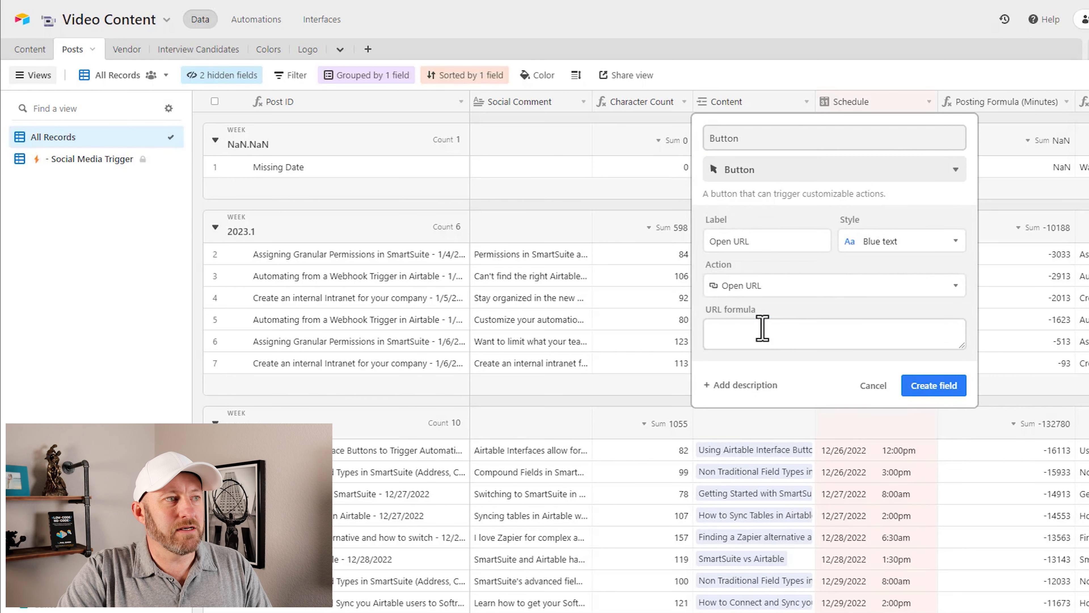
Step: Set the button's URL formula to the copied webhook address in single quotes, ending with ?record_id=
left_click(762, 328)
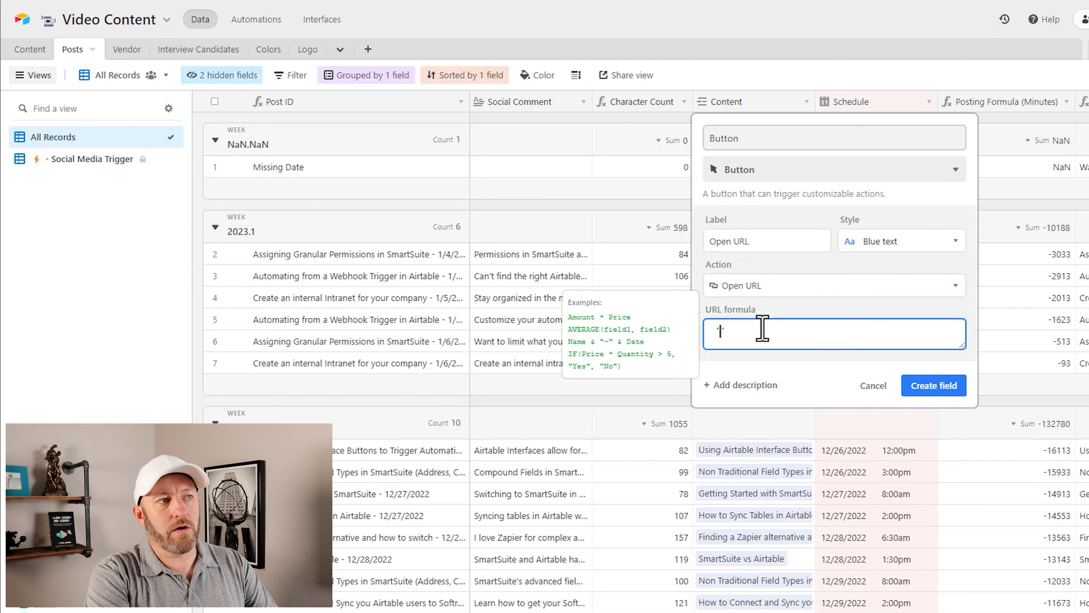
type("'")
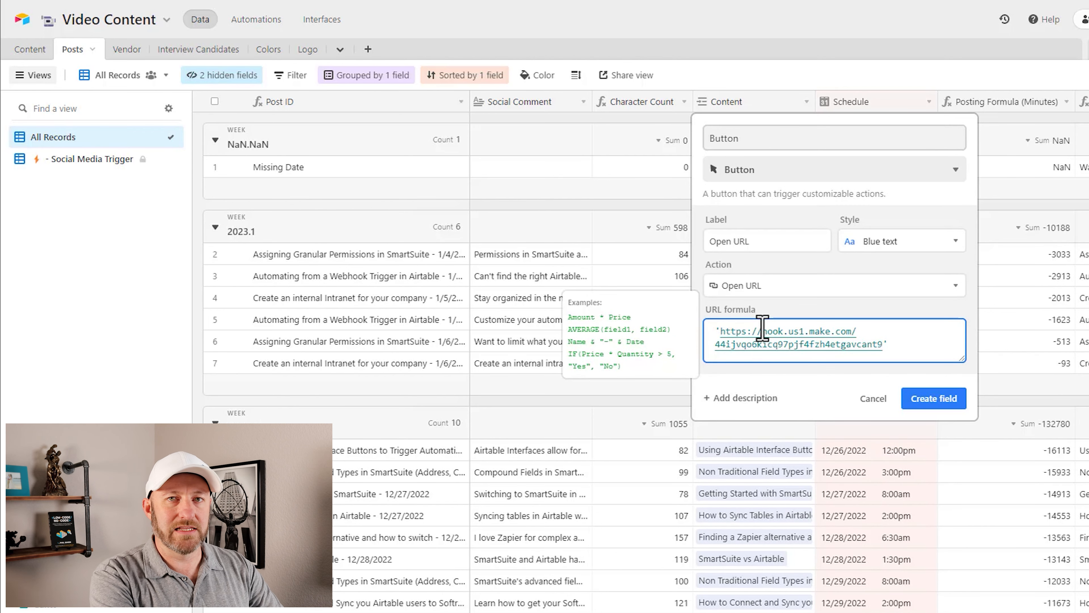
type("?record_id=")
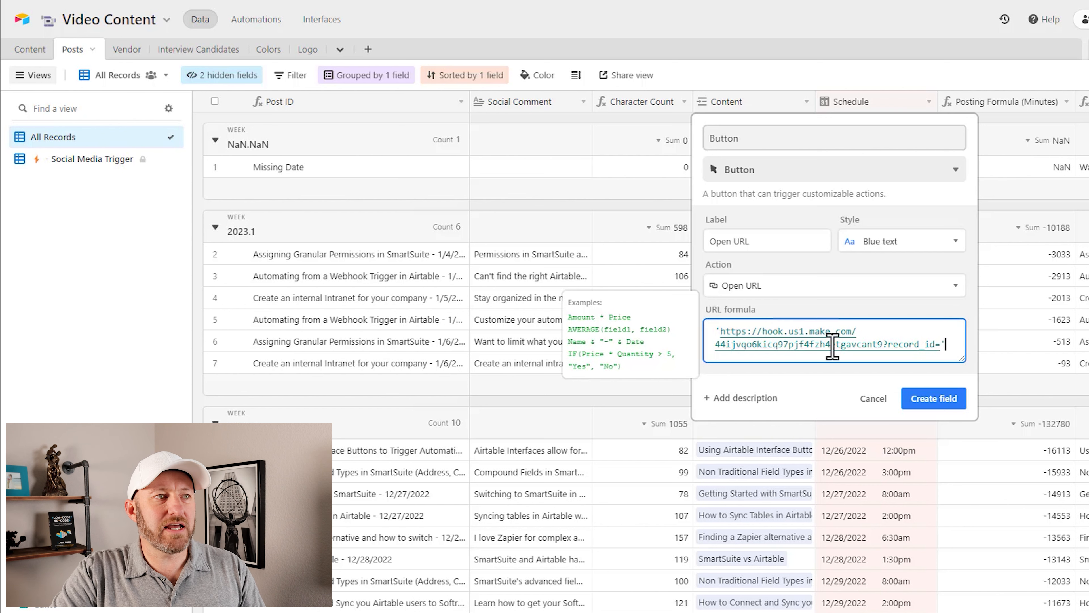
Step: Rewrite the URL formula as a CONCATENATE with the quoted webhook address and ?record_id= as its first argument
left_click_drag(948, 347, 718, 331)
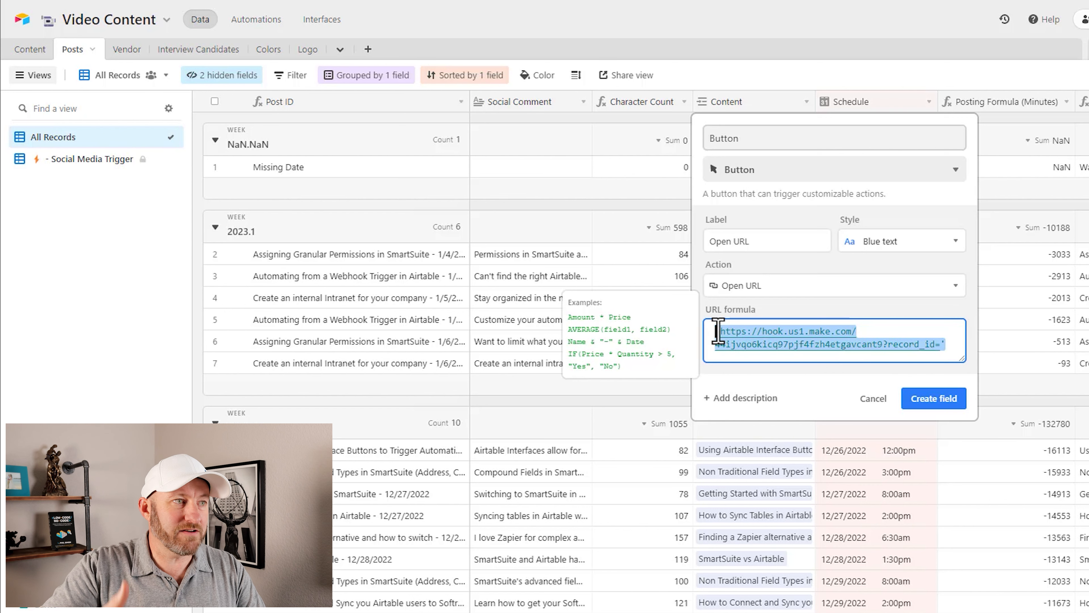
left_click(718, 331)
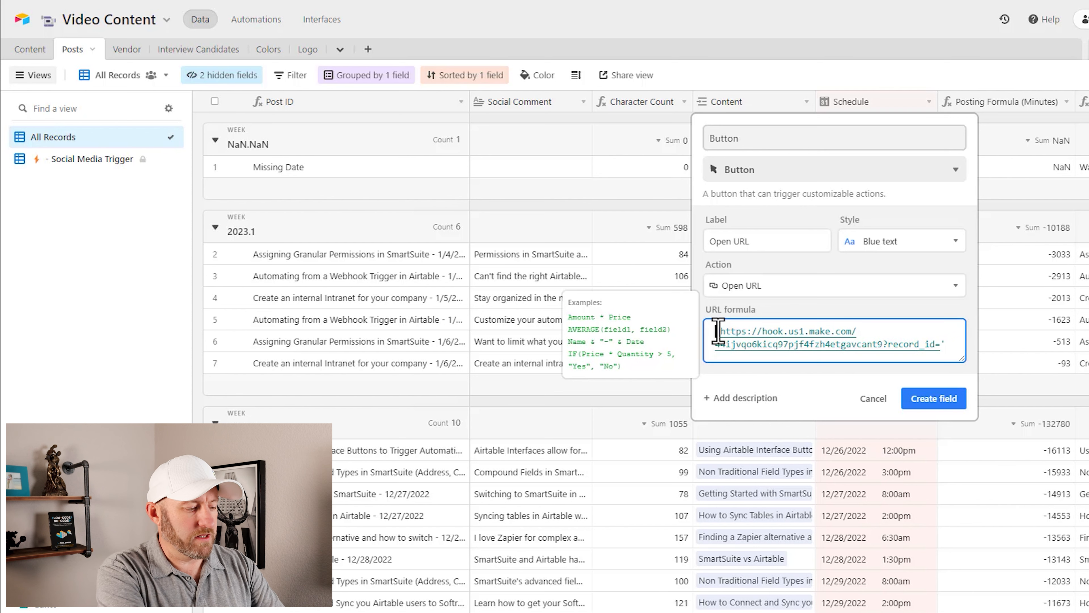
key("ctrl+a")
key("ctrl+c")
key("BackSpace")
type("CONCATENATE('")
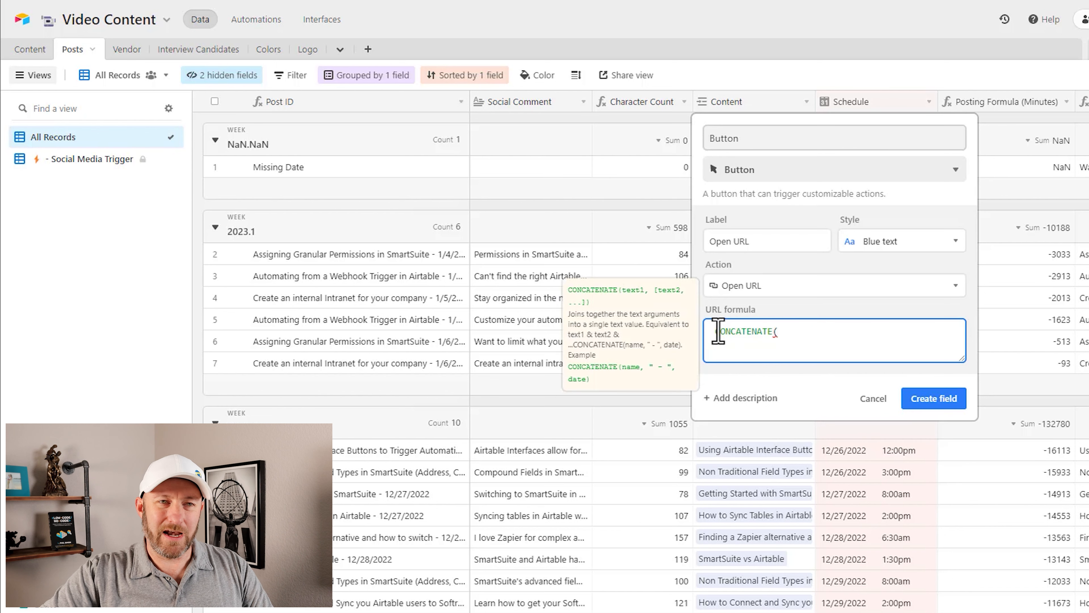
key("ctrl+v")
type("'")
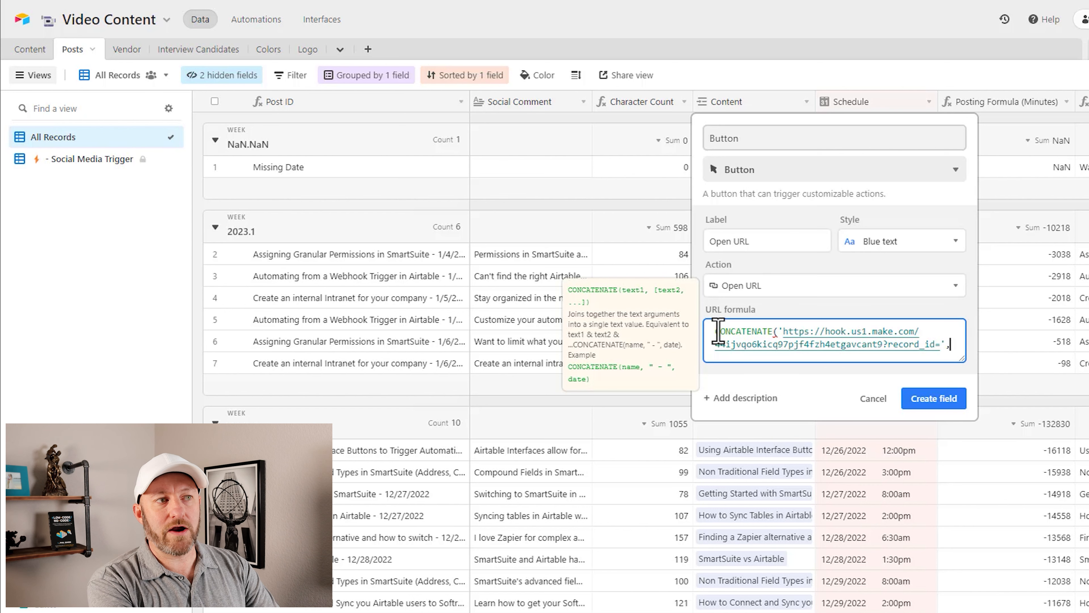
Step: Add RECORD_ID() as the second CONCATENATE argument, close the formula, and create the Button field
type("rec")
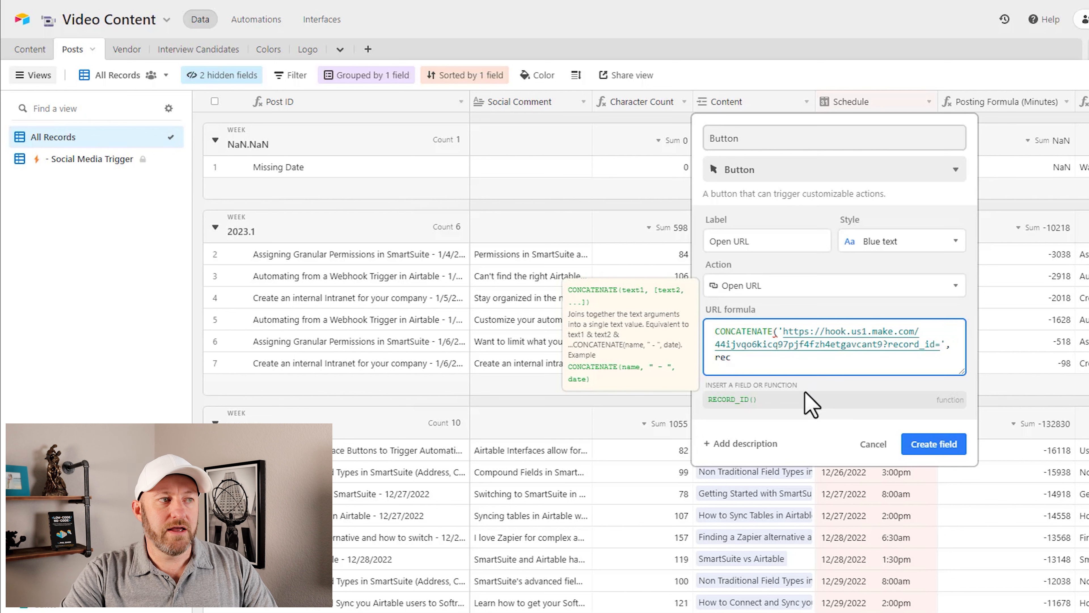
left_click(810, 400)
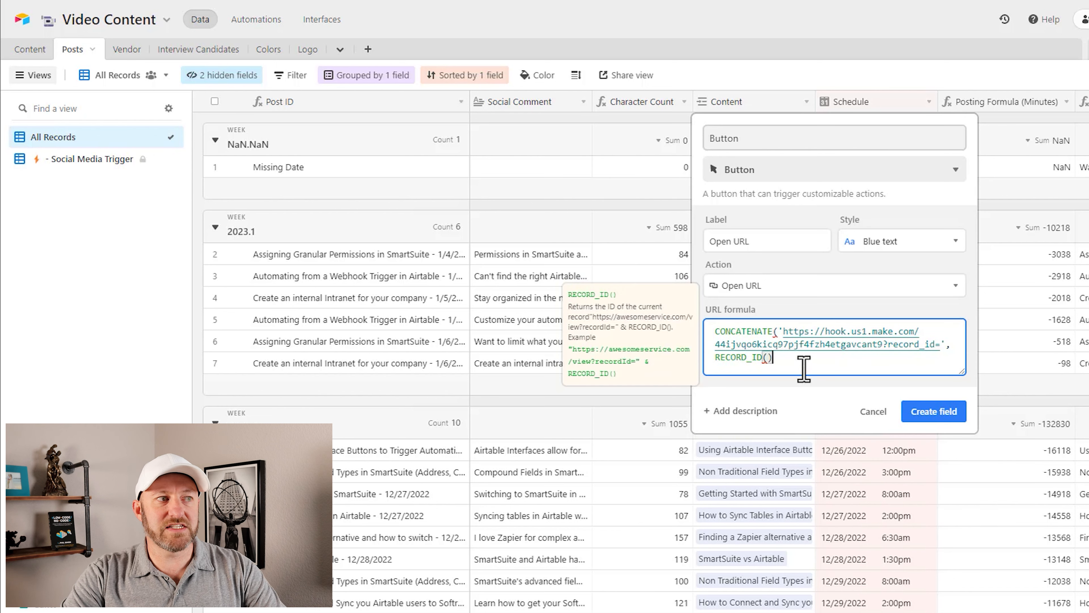
type(")")
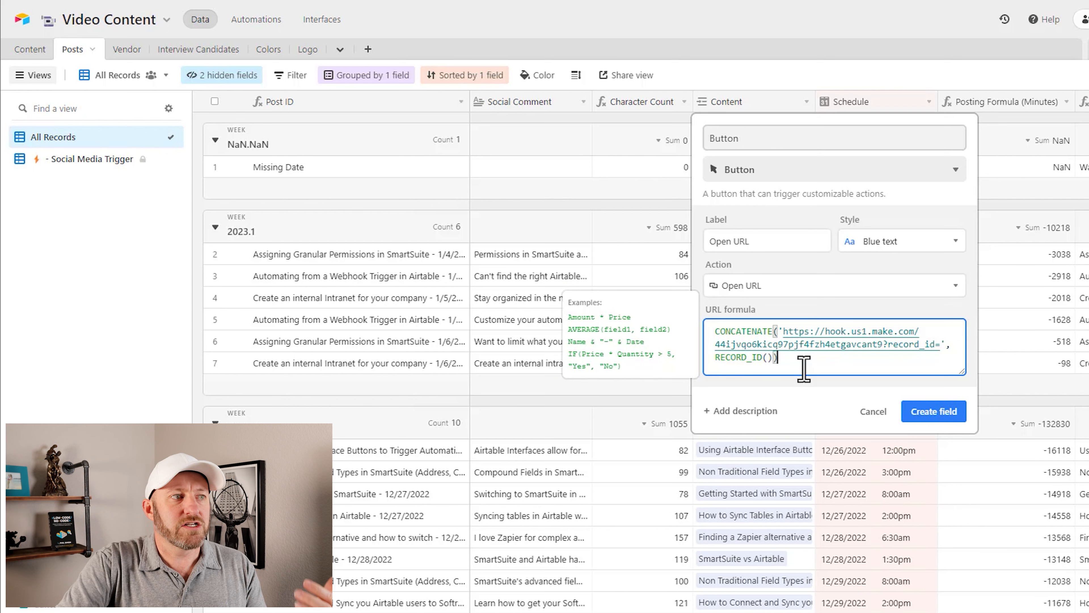
left_click(935, 420)
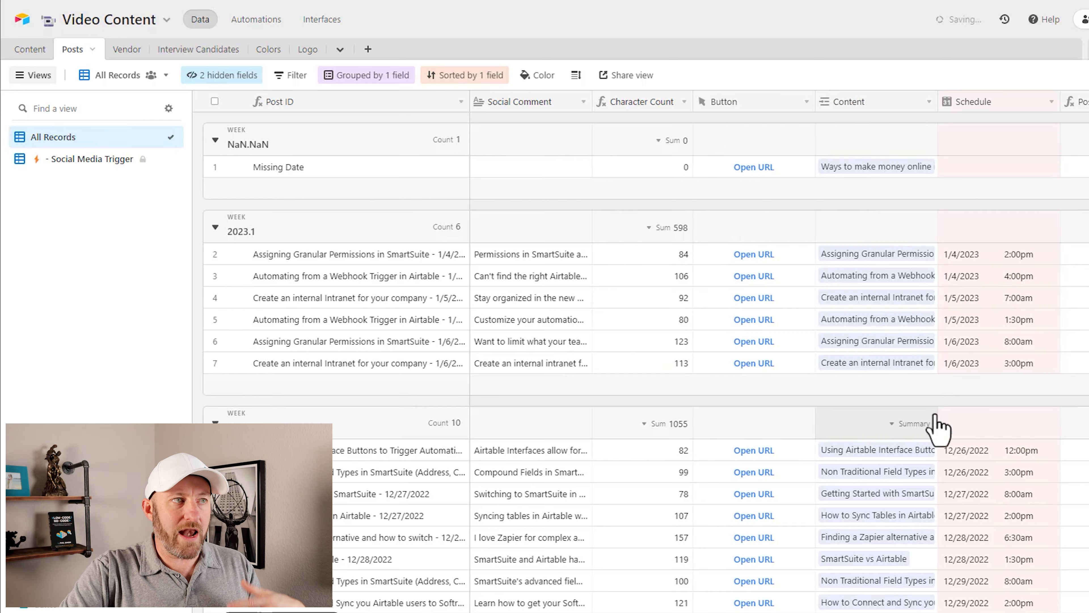
Step: Trigger the webhook from the new post's Open URL button, then return to Make and close the webhook settings
left_click(755, 168)
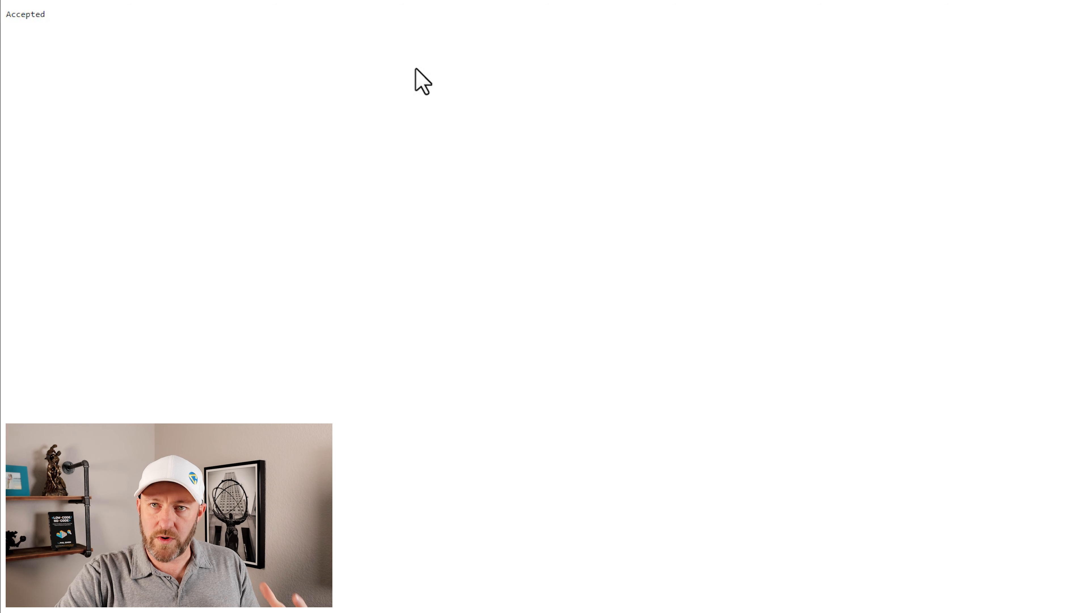
key("ctrl+shift+Tab")
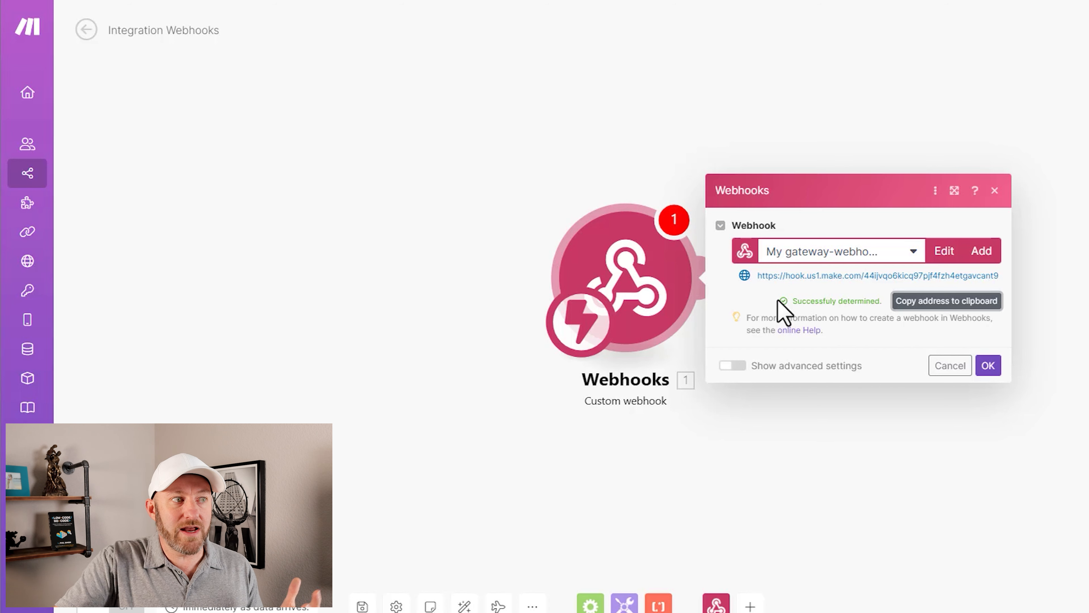
left_click(1047, 277)
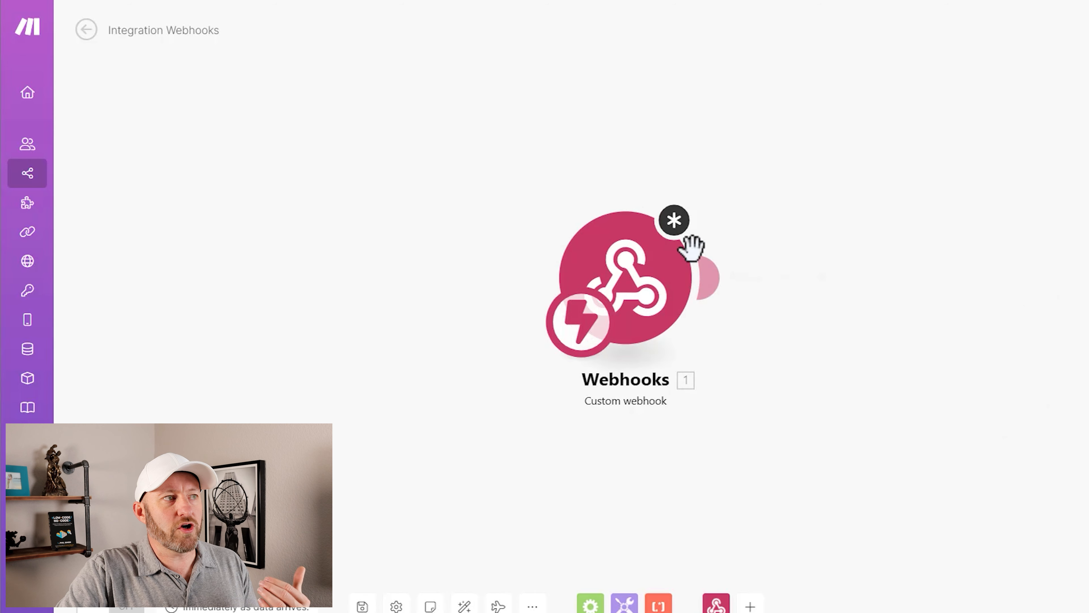
Step: Save the webhook settings, run the webhook module on its own, and trigger it from the Missing Date post's Open URL button in Airtable
left_click(674, 226)
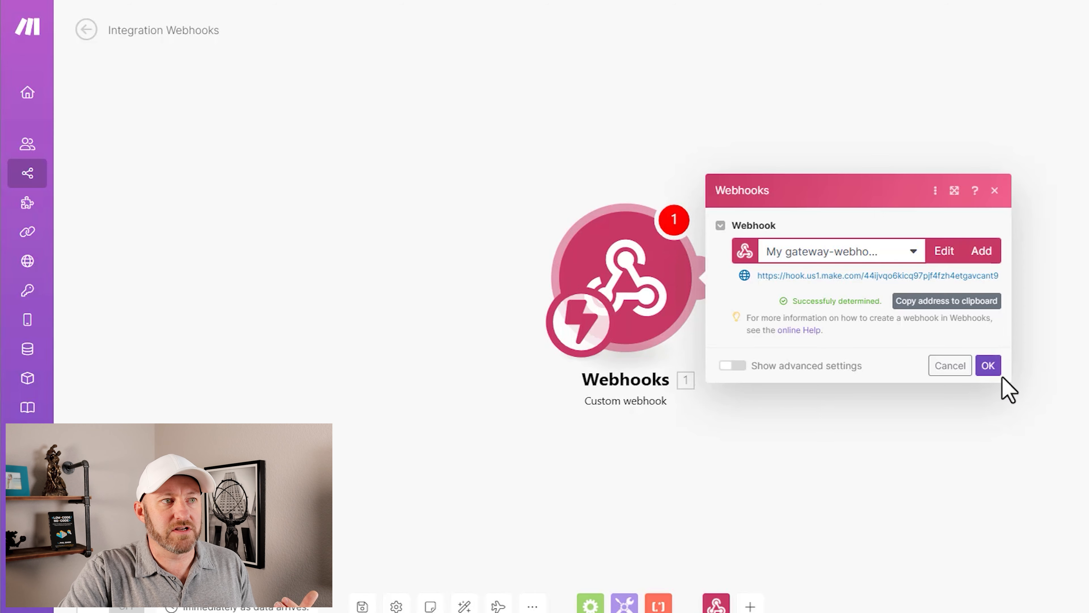
left_click(987, 367)
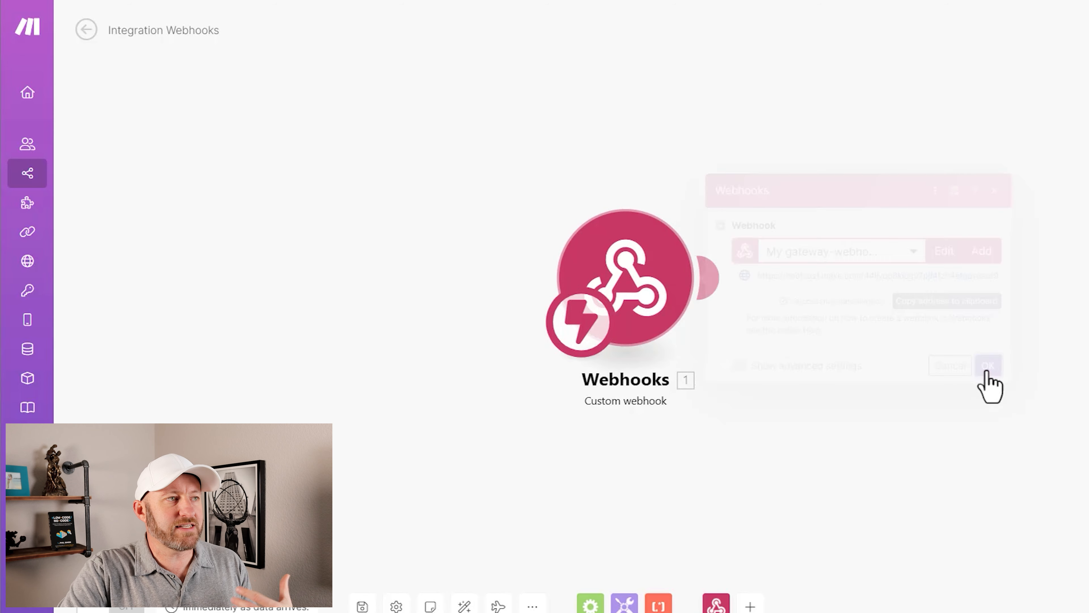
right_click(656, 276)
left_click(707, 307)
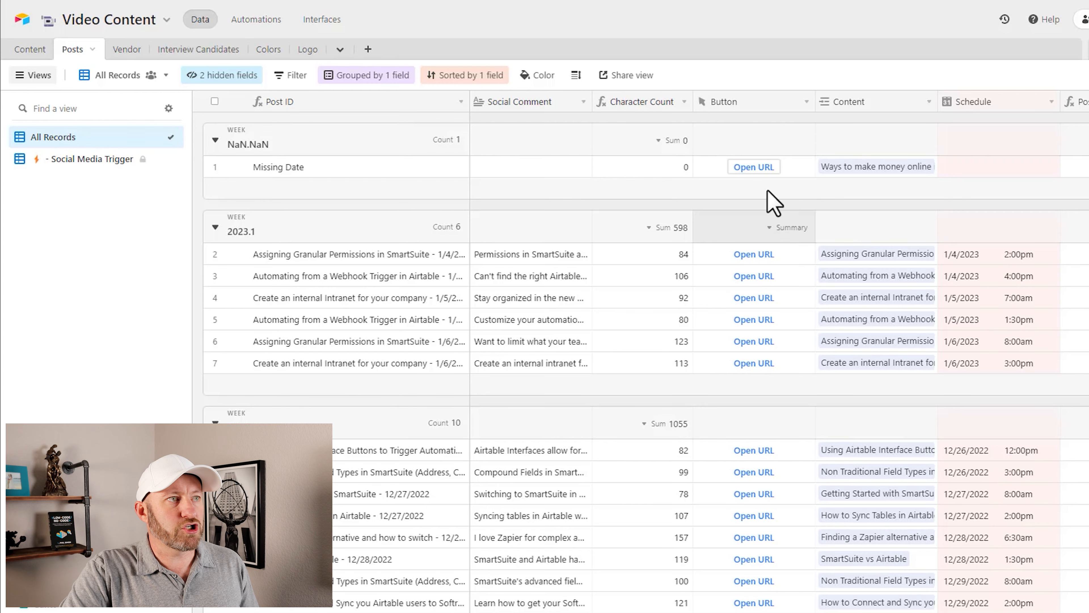
left_click(760, 172)
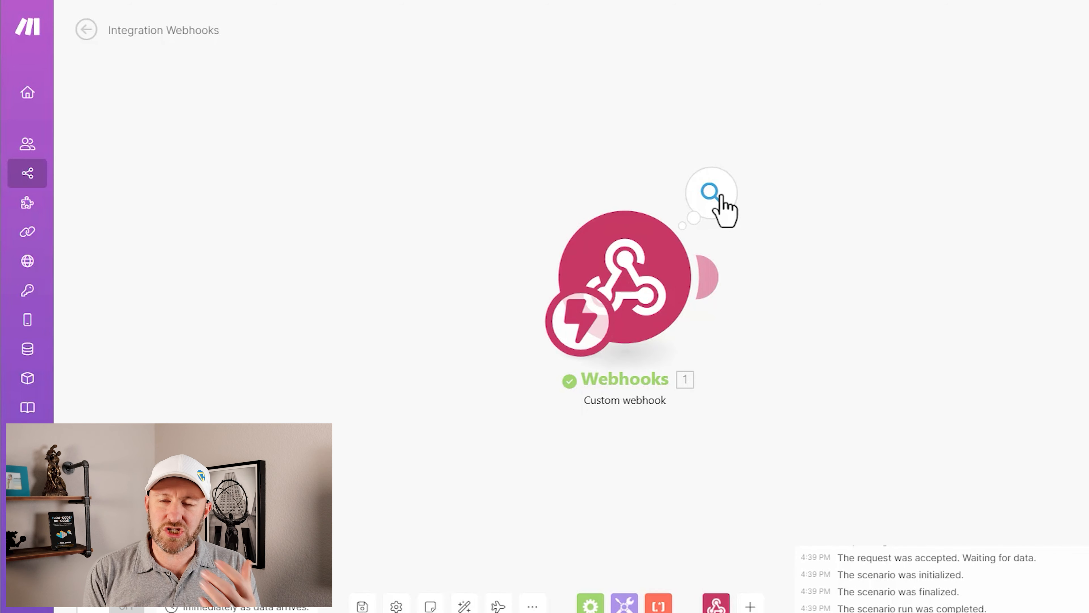
Step: Switch to Make and examine the record_id value in the webhook module's output bundle
left_click(721, 196)
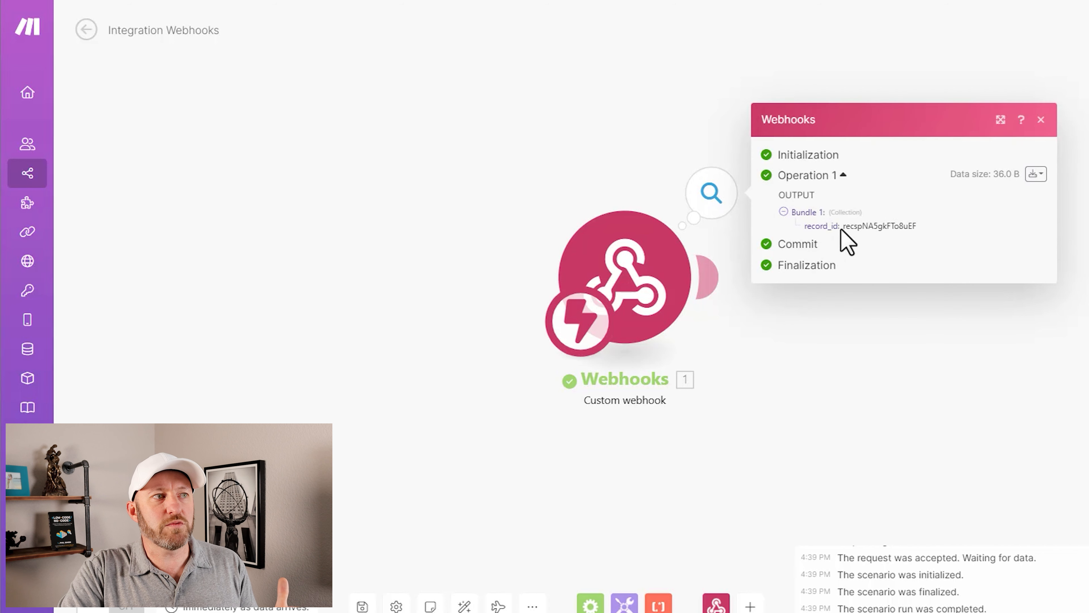
double_click(879, 226)
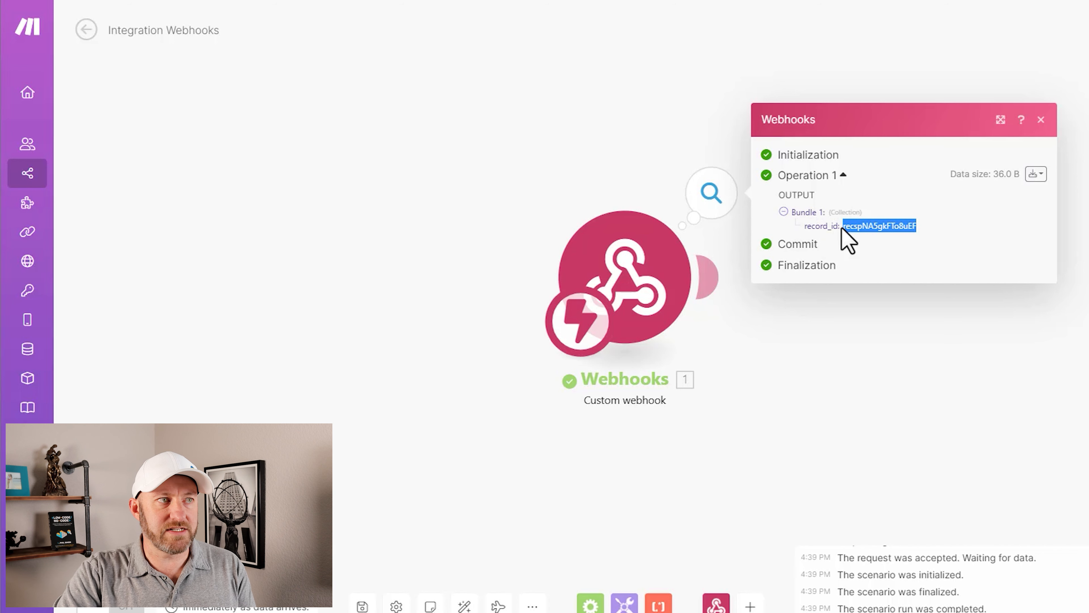
left_click_drag(846, 225, 913, 231)
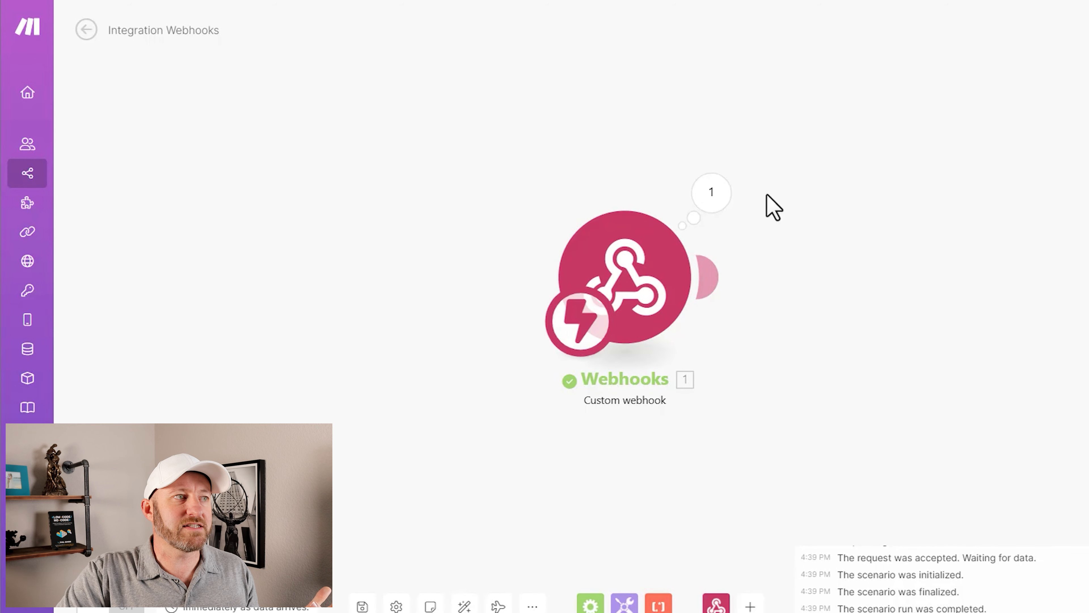
Step: Add an Airtable Get a Record module after the custom webhook
left_click(703, 279)
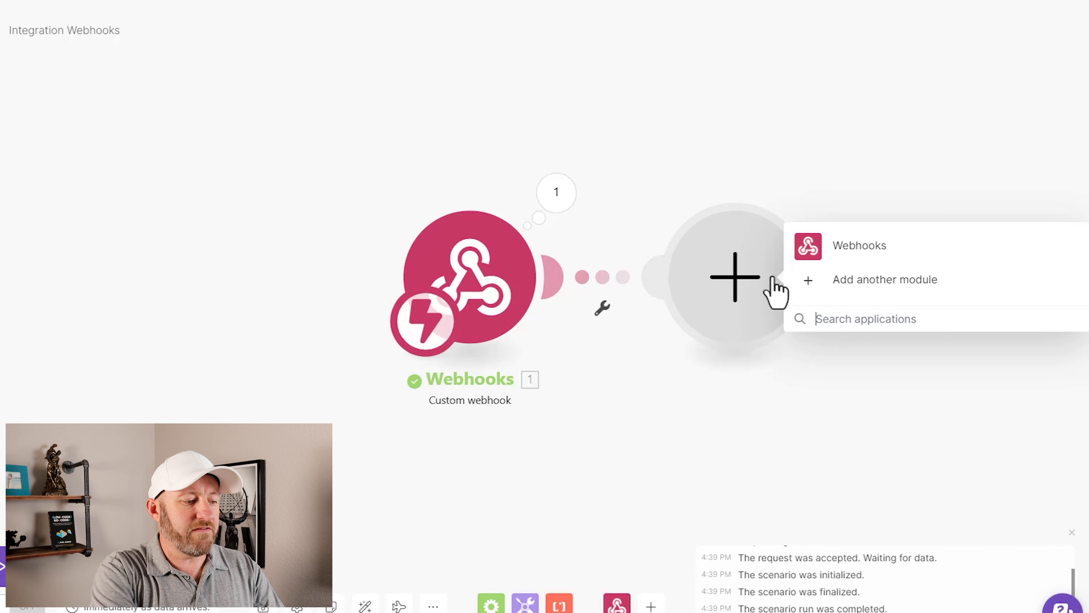
left_click(774, 291)
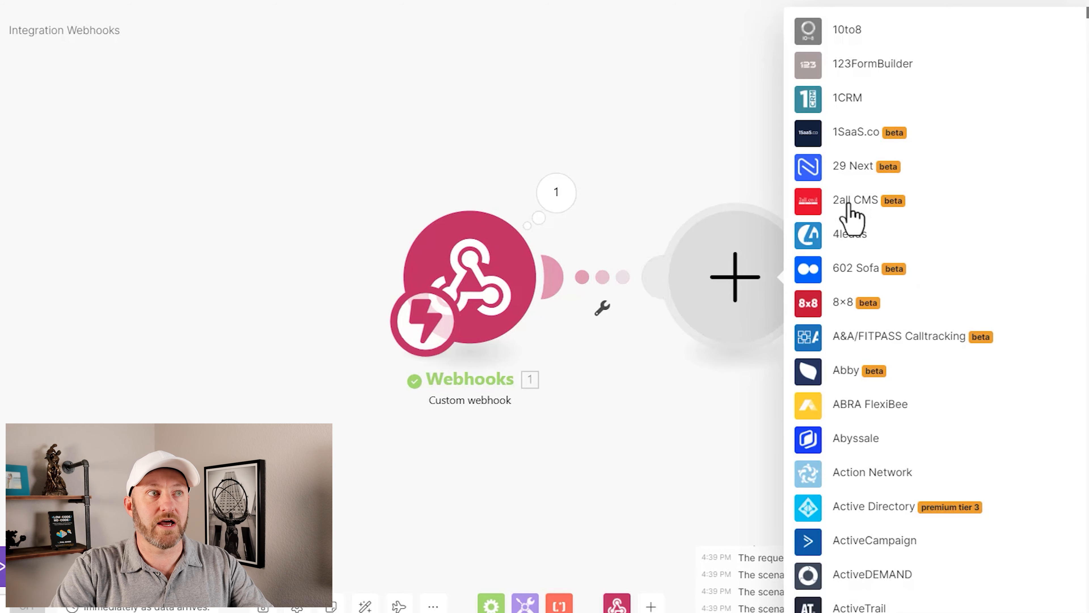
type("airta")
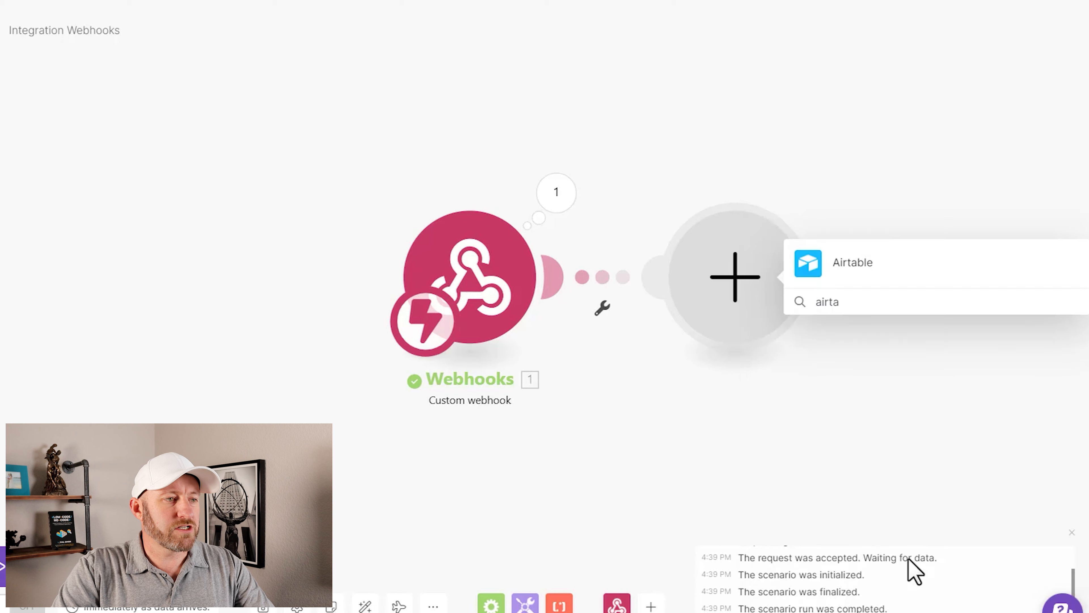
left_click(853, 270)
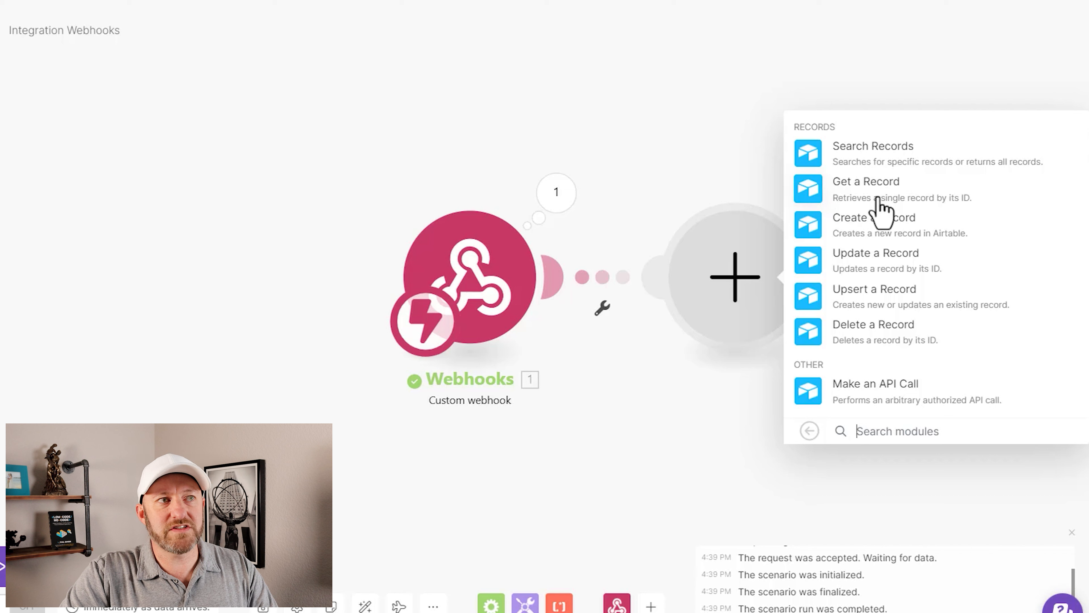
left_click(929, 199)
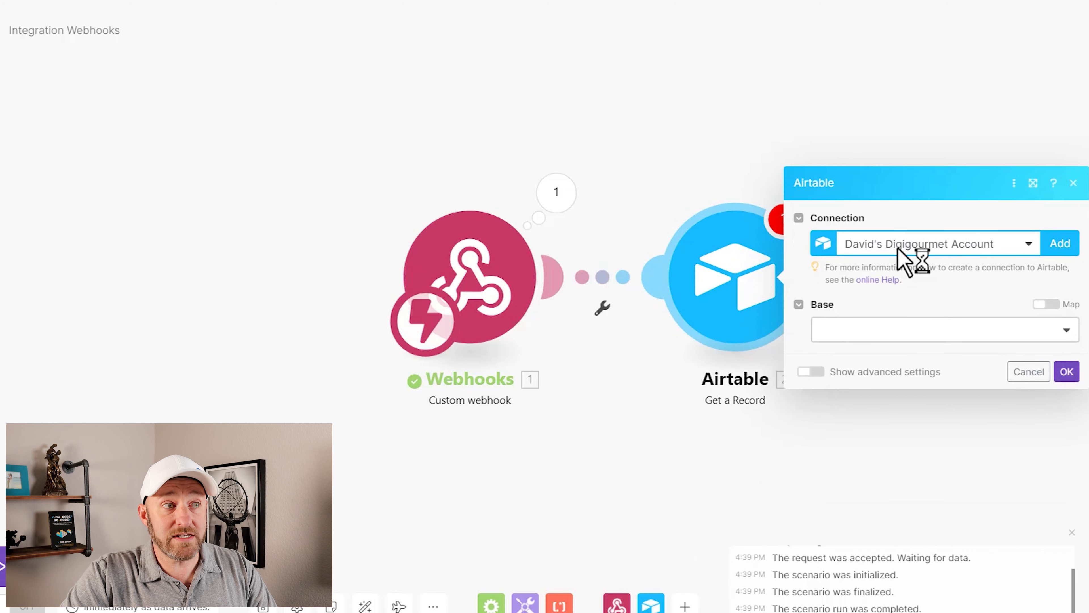
Step: Set the Airtable module to My Airtable connection, the Video Content base and the Posts table
left_click(882, 253)
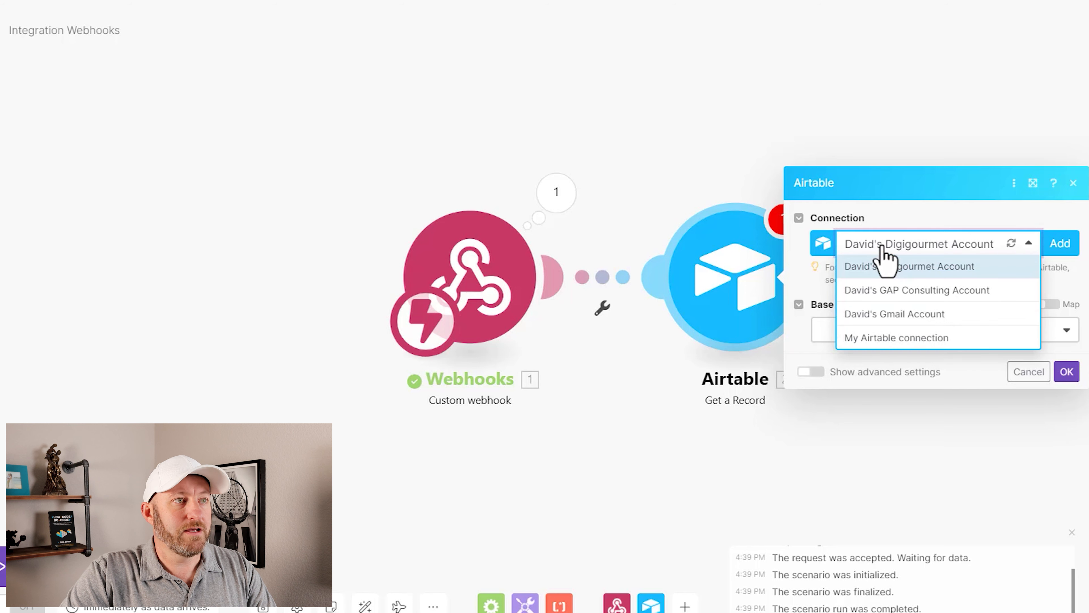
left_click(884, 338)
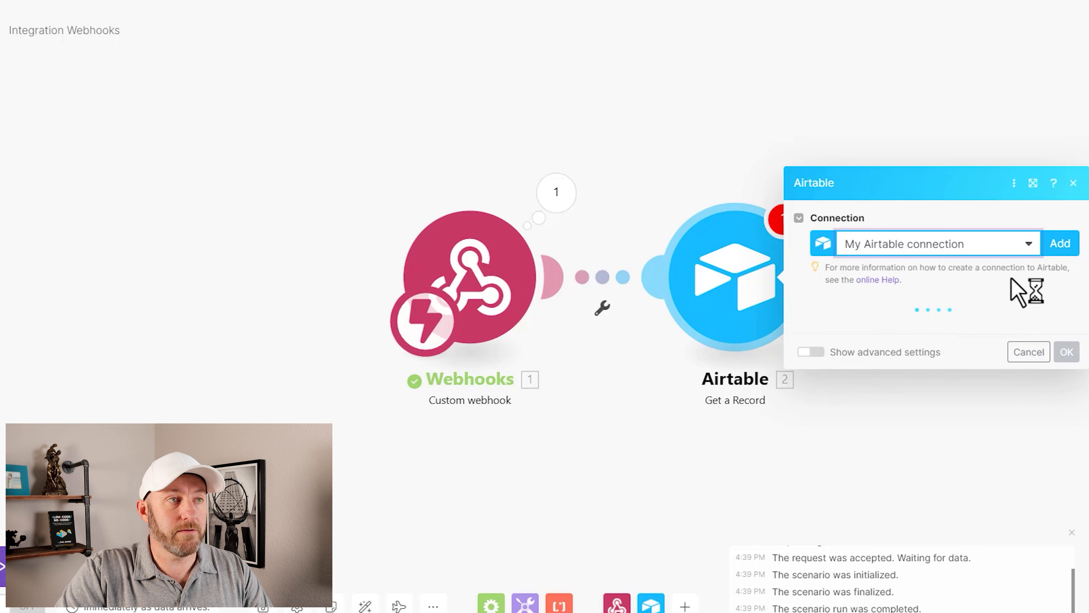
left_click(863, 331)
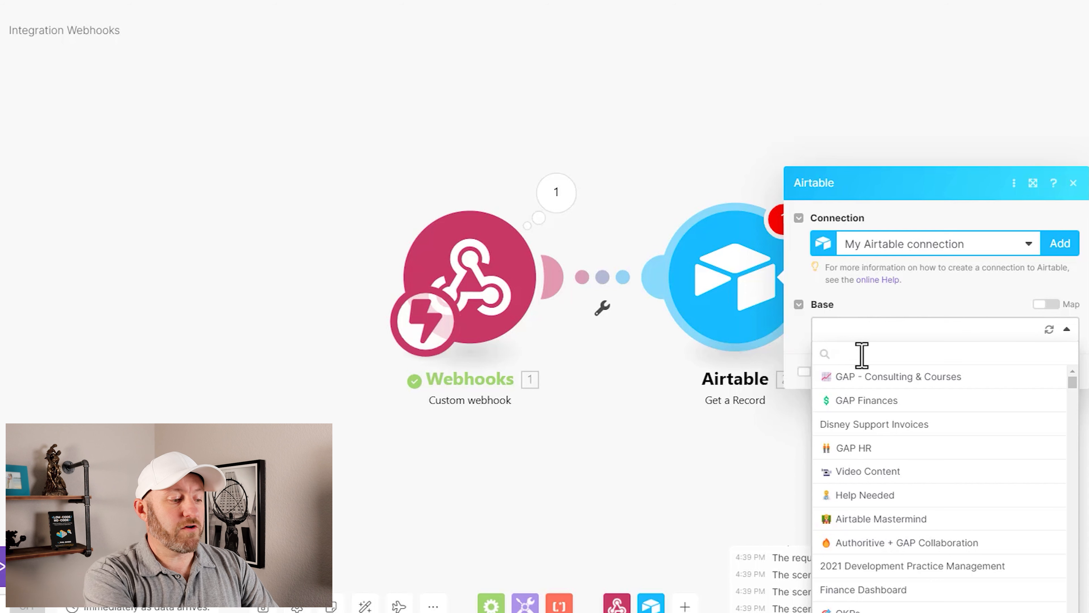
type("vid")
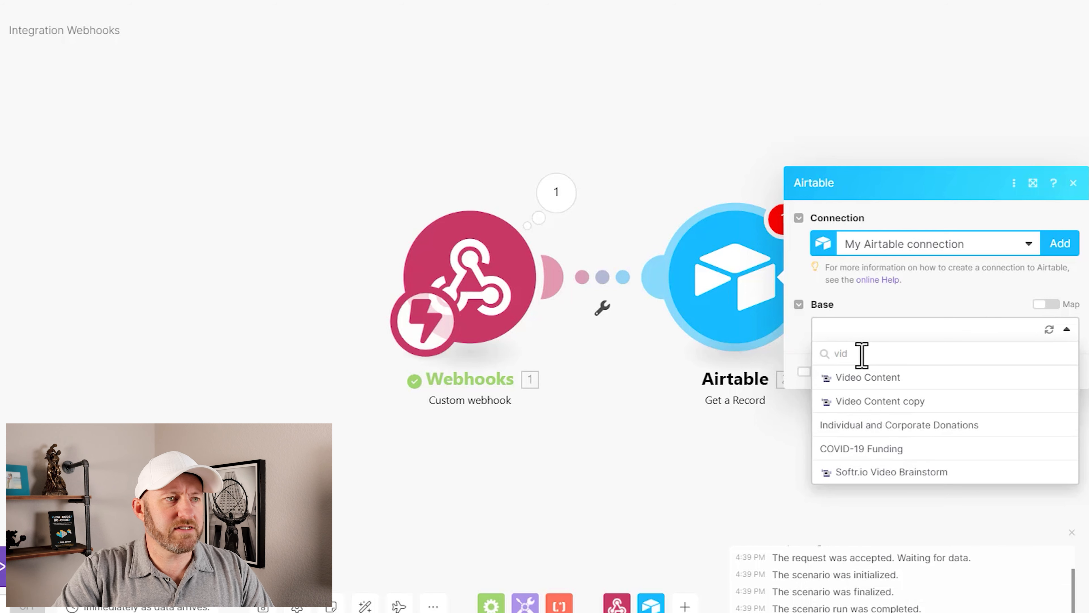
left_click(898, 380)
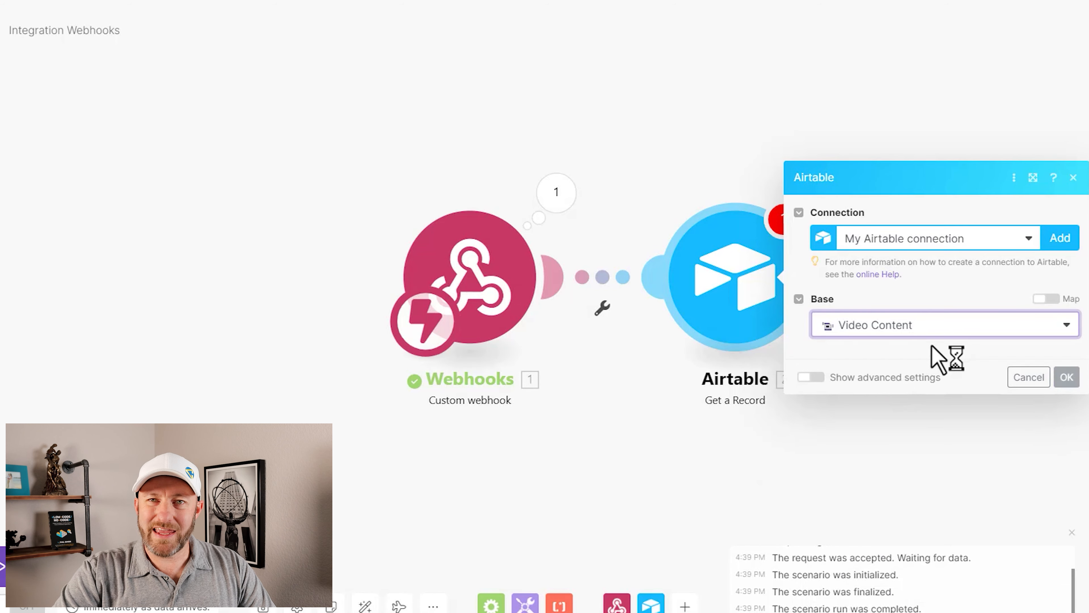
left_click(929, 363)
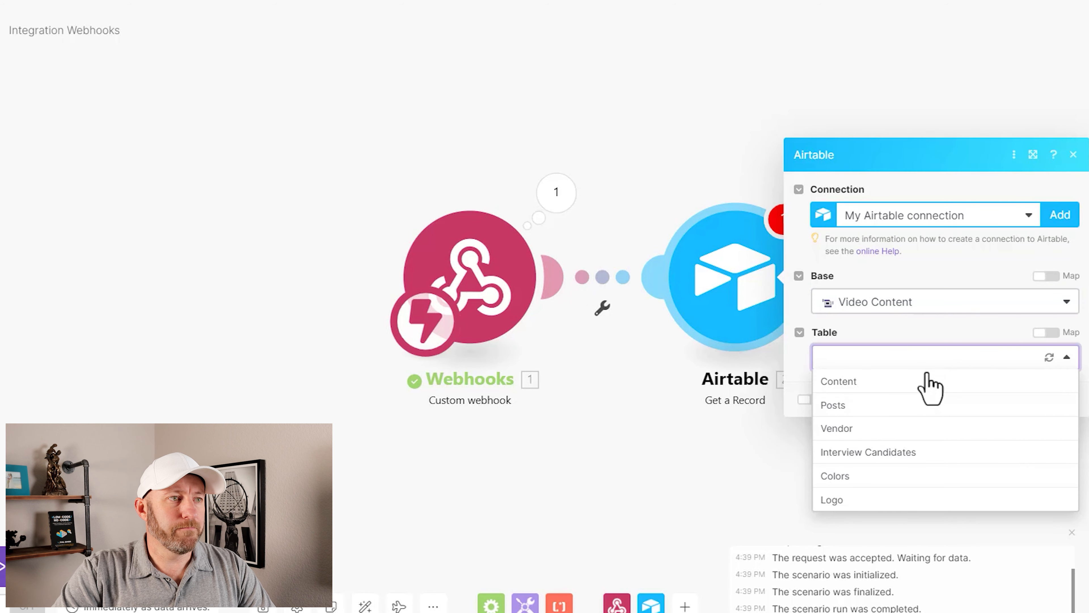
left_click(909, 413)
Step: Map the webhook's record_id to the Record ID and save the Airtable module's settings
left_click(999, 386)
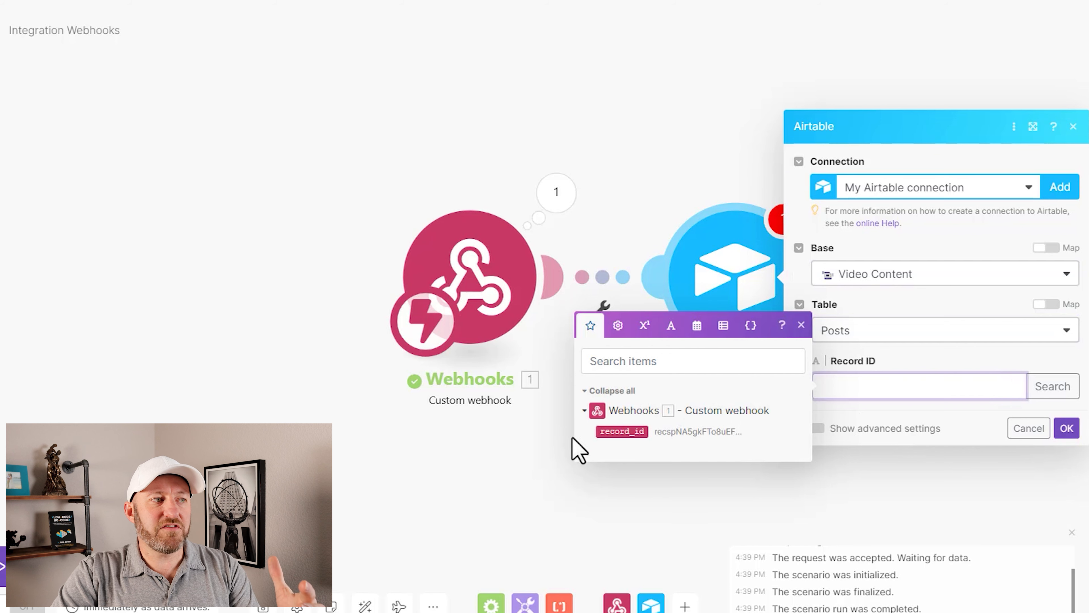
left_click(614, 432)
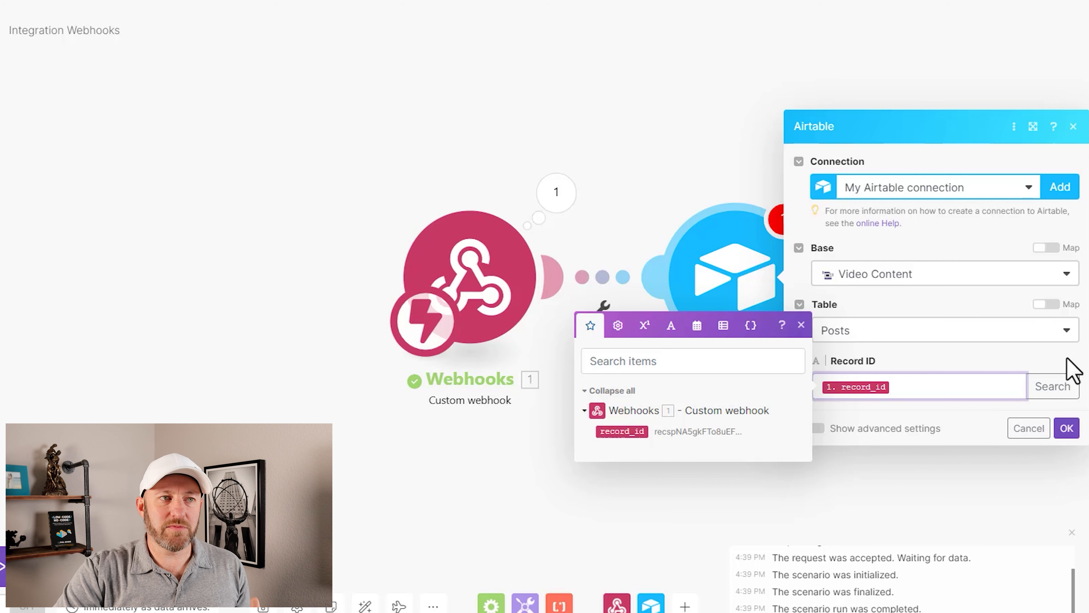
left_click(1073, 369)
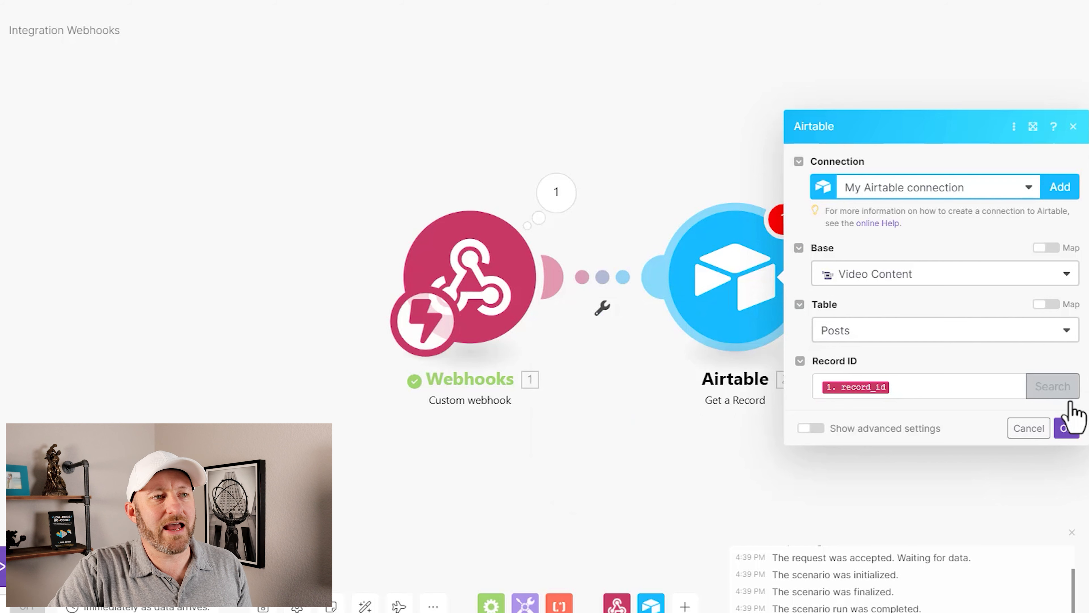
left_click(1067, 427)
Step: Run only the Airtable Get a Record module, using the record_id copied from the webhook's output
right_click(767, 283)
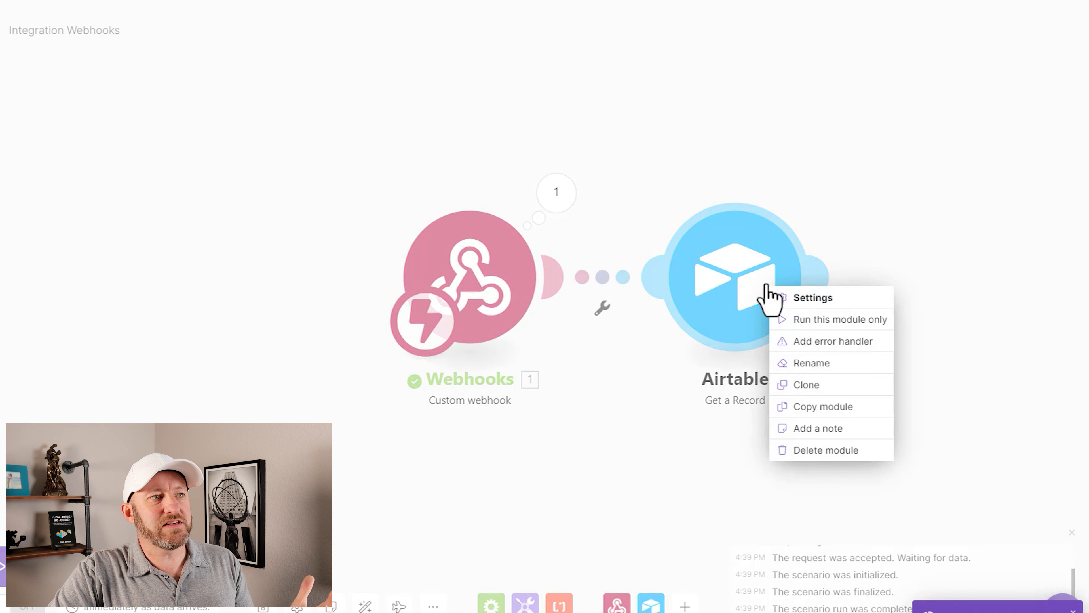
left_click(802, 319)
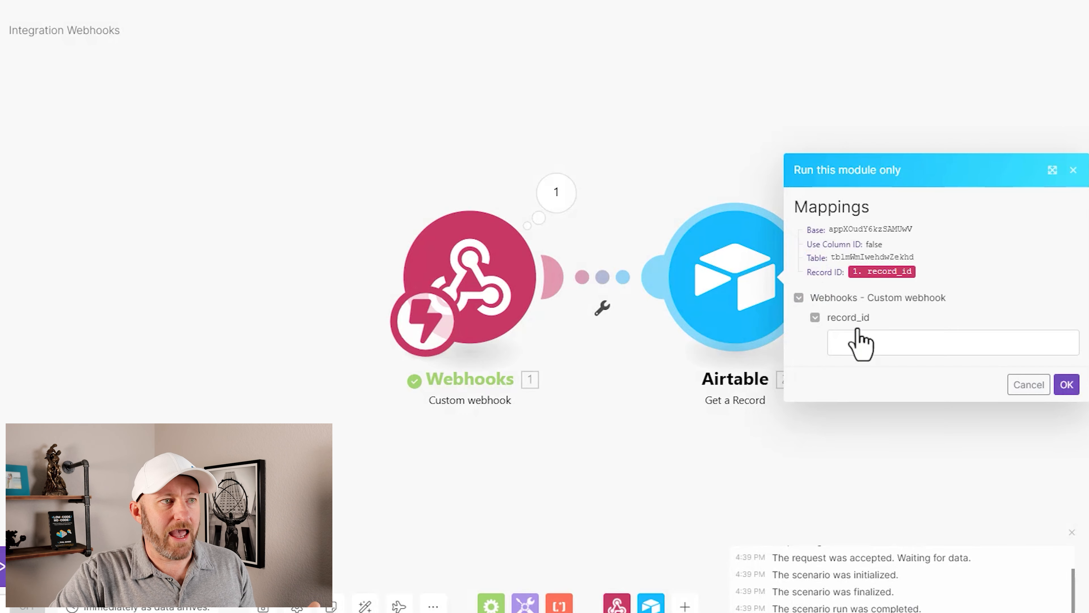
left_click(564, 208)
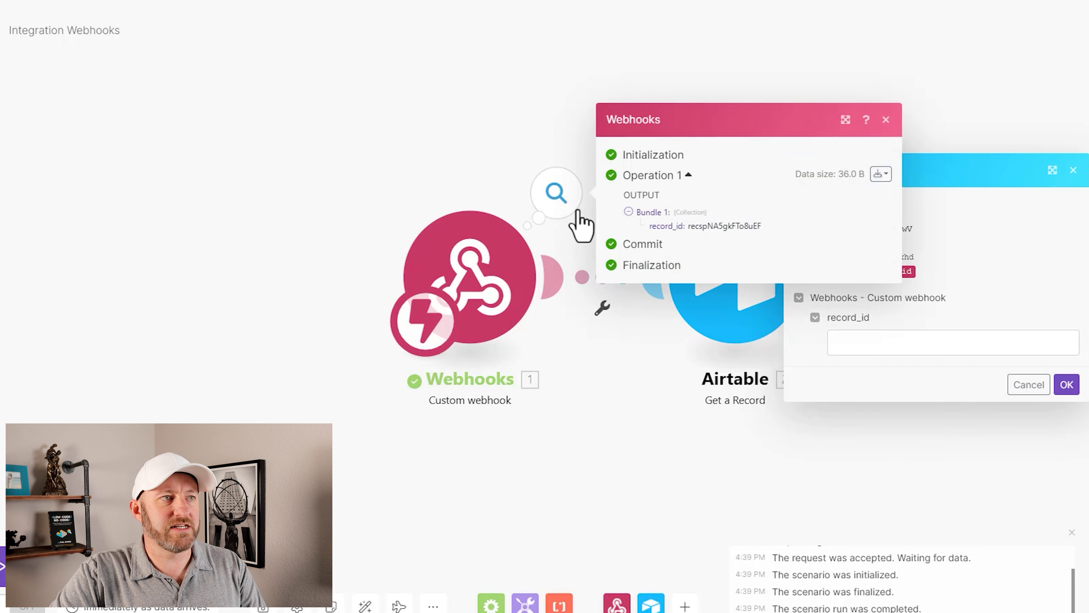
left_click_drag(771, 227, 688, 226)
key("ctrl+c")
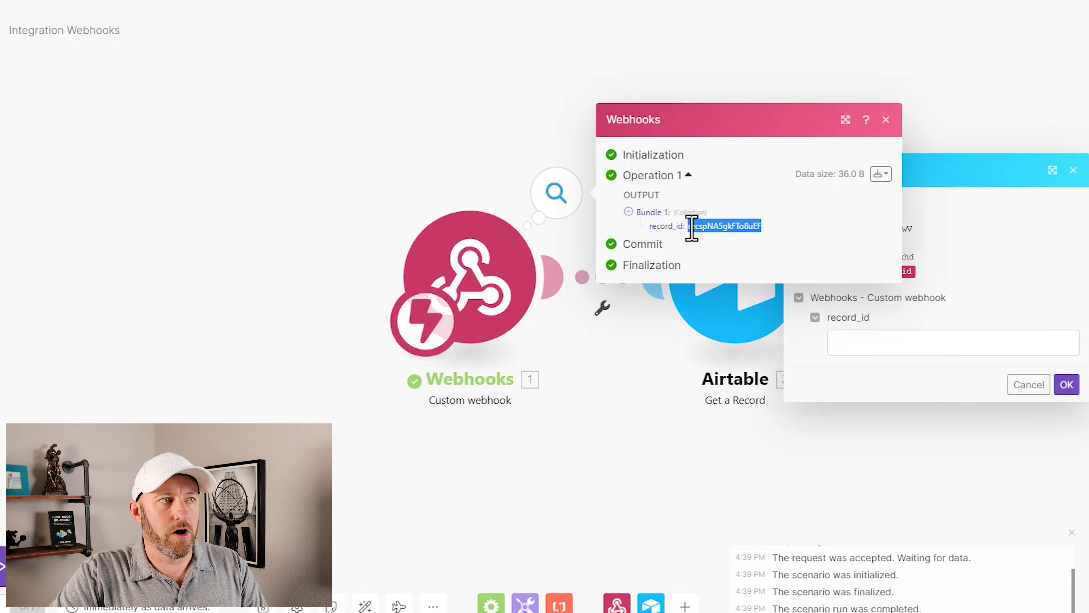
left_click(909, 341)
key("ctrl+v")
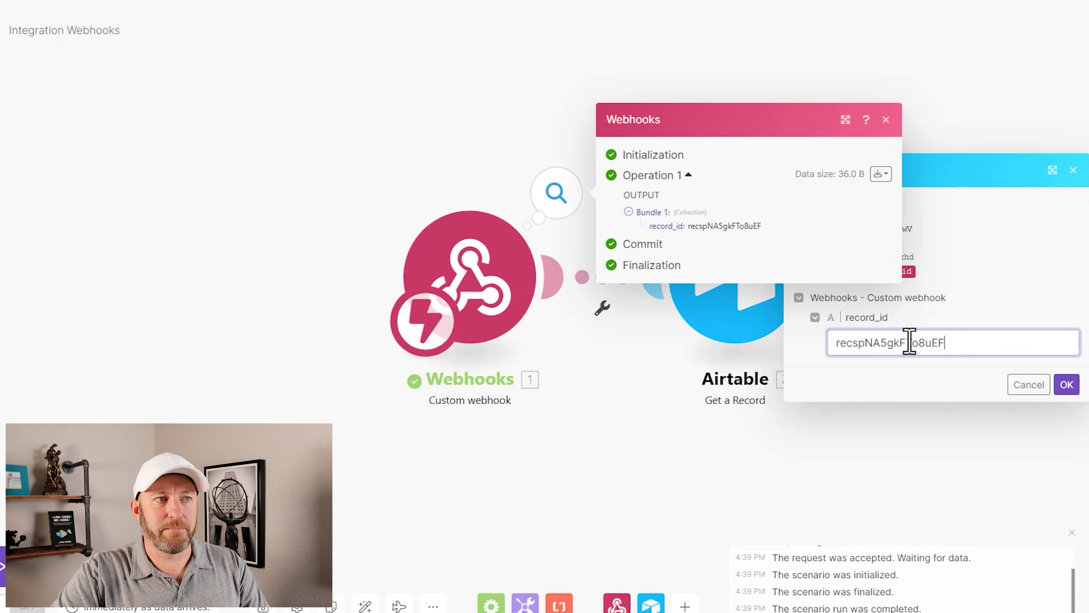
left_click(1067, 384)
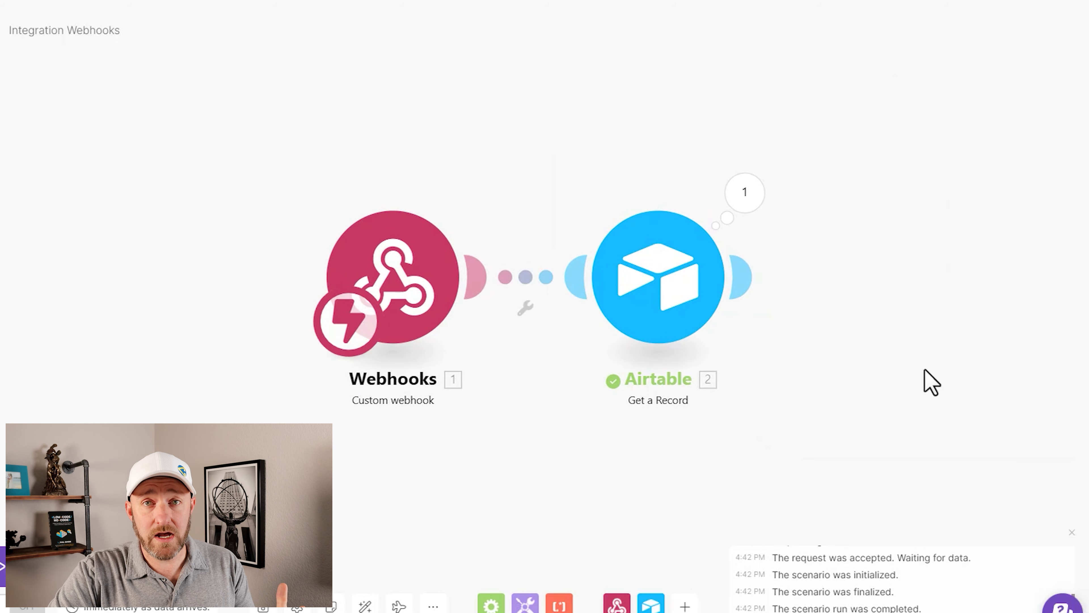
Step: Examine the retrieved record's Content Title and compare it with the Missing Date post's linked content in Airtable
left_click(747, 202)
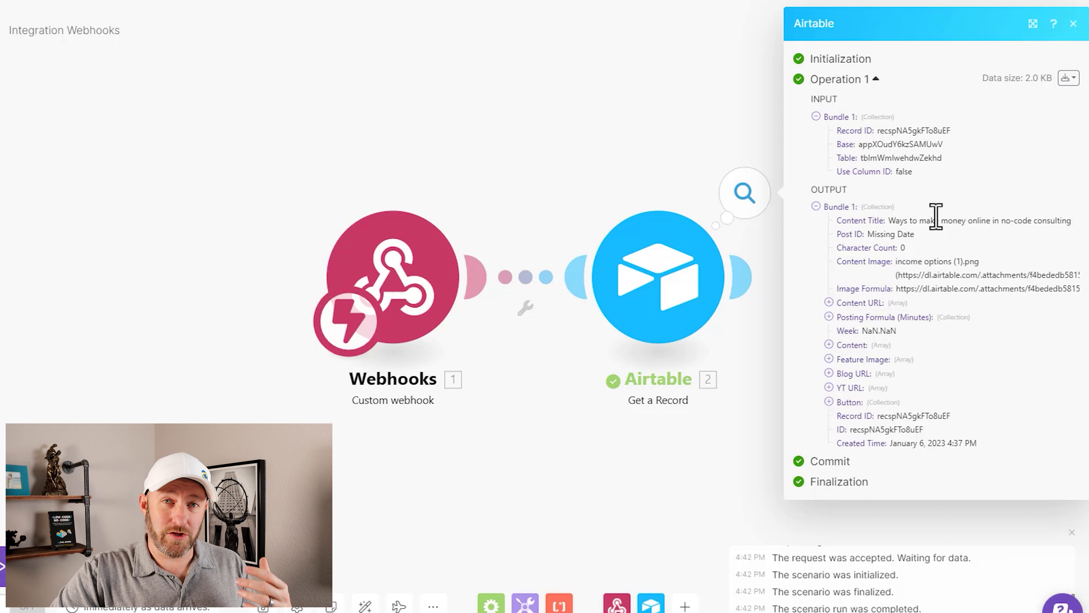
left_click_drag(890, 222, 1072, 221)
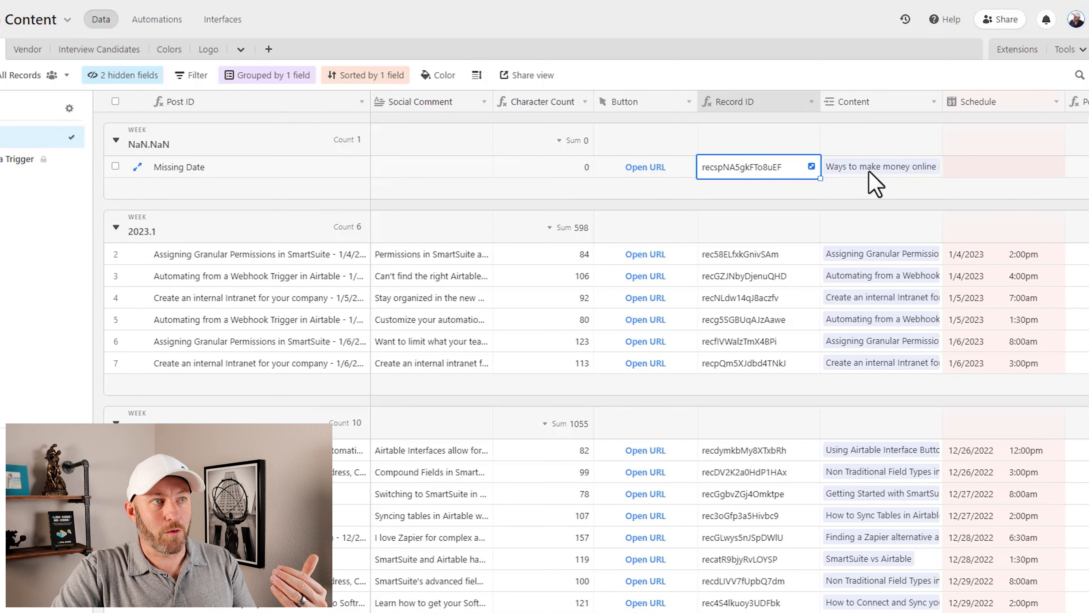
left_click(874, 169)
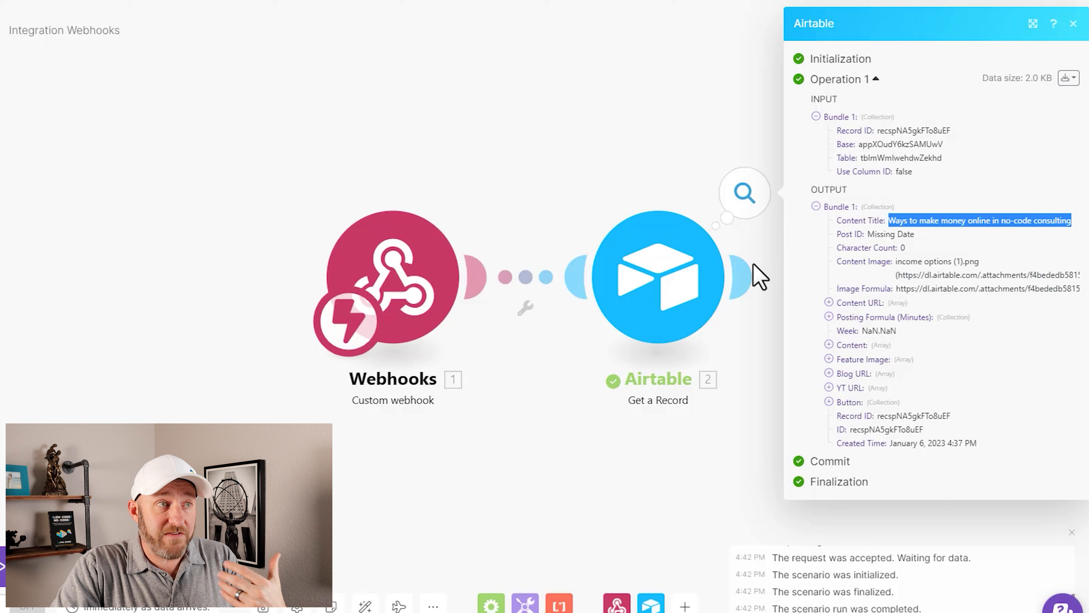
mouse_move(759, 275)
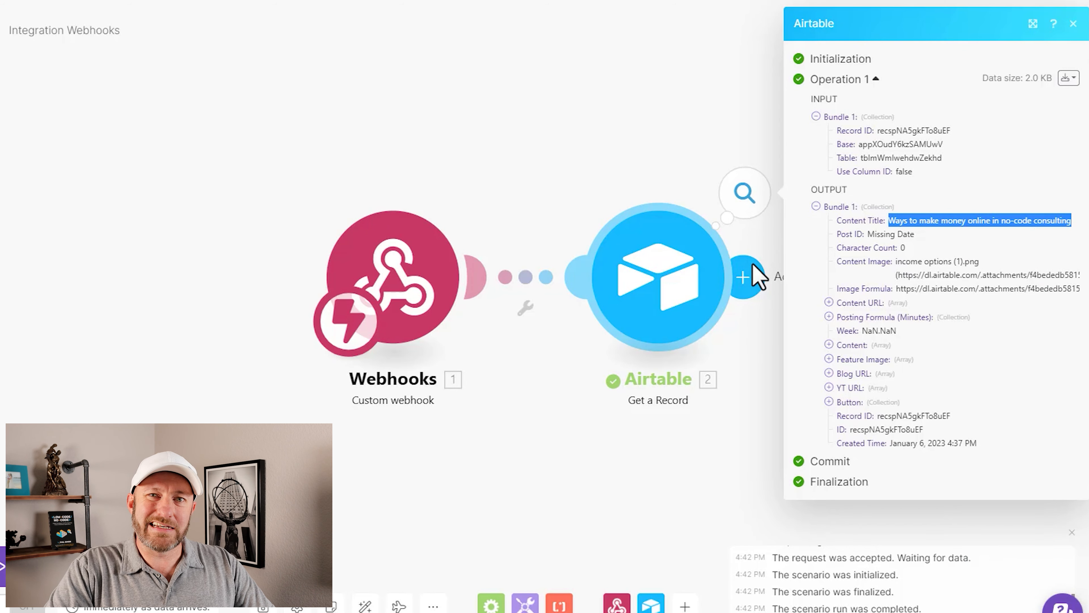
left_click(635, 168)
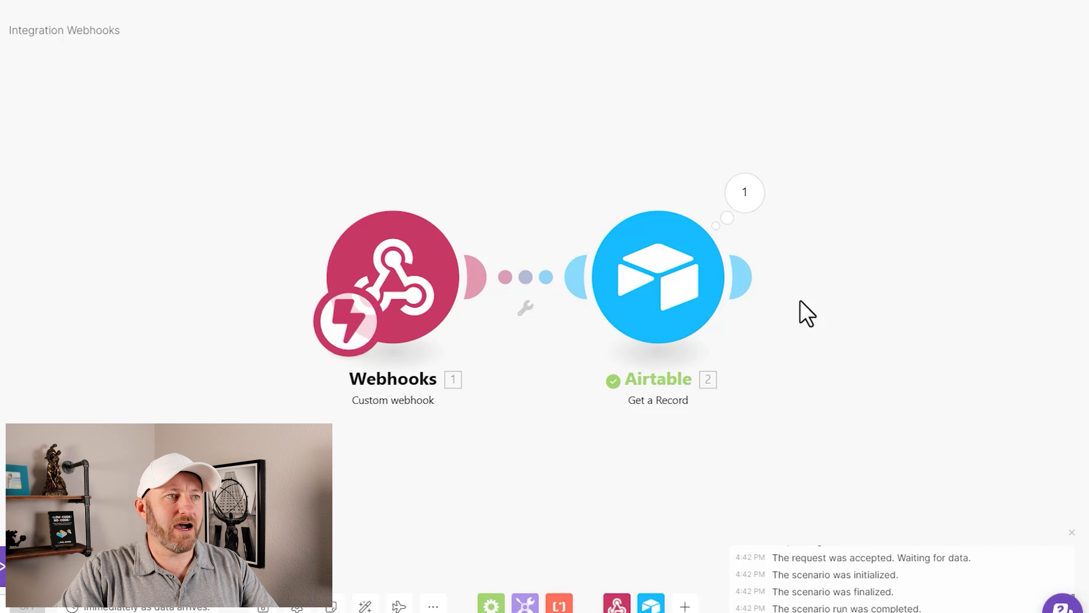
Step: Add an OpenAI GPT-3 Create a Completion module after the Airtable module and set its model to text-davinci-003
left_click(749, 273)
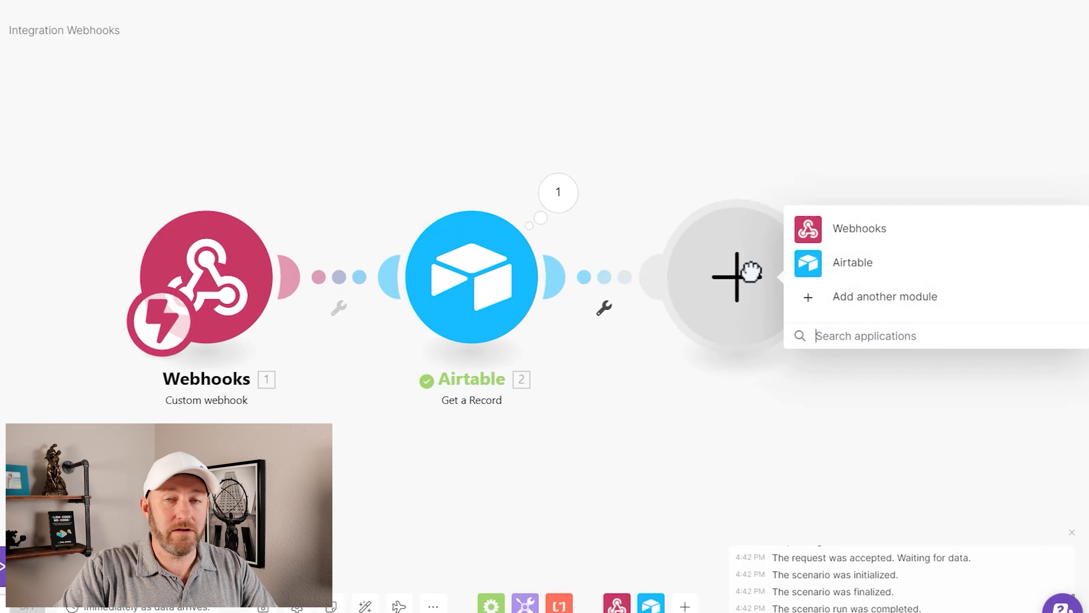
left_click(872, 337)
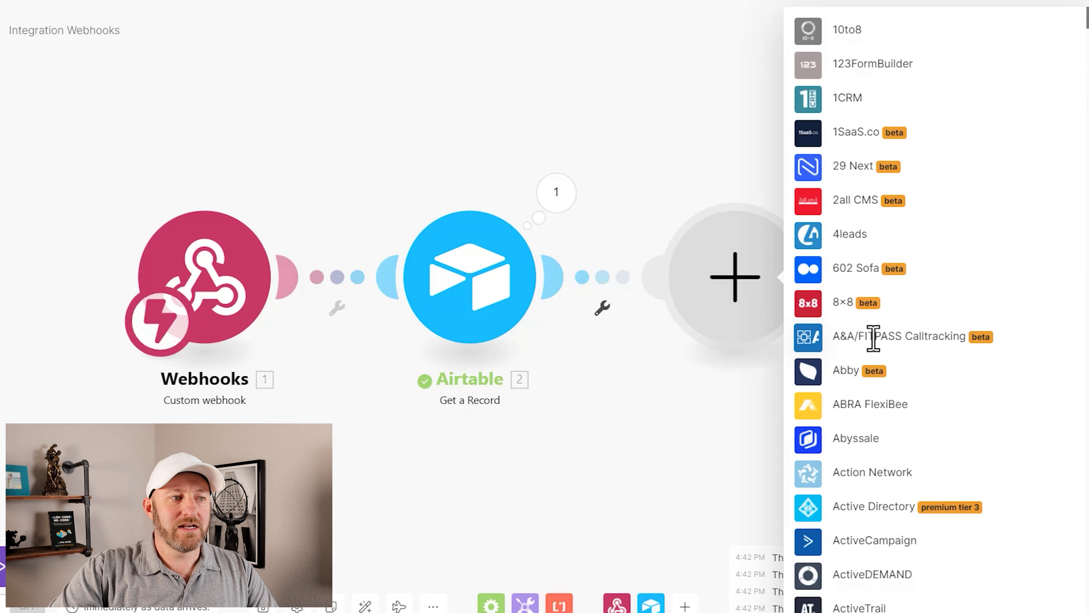
type("openai")
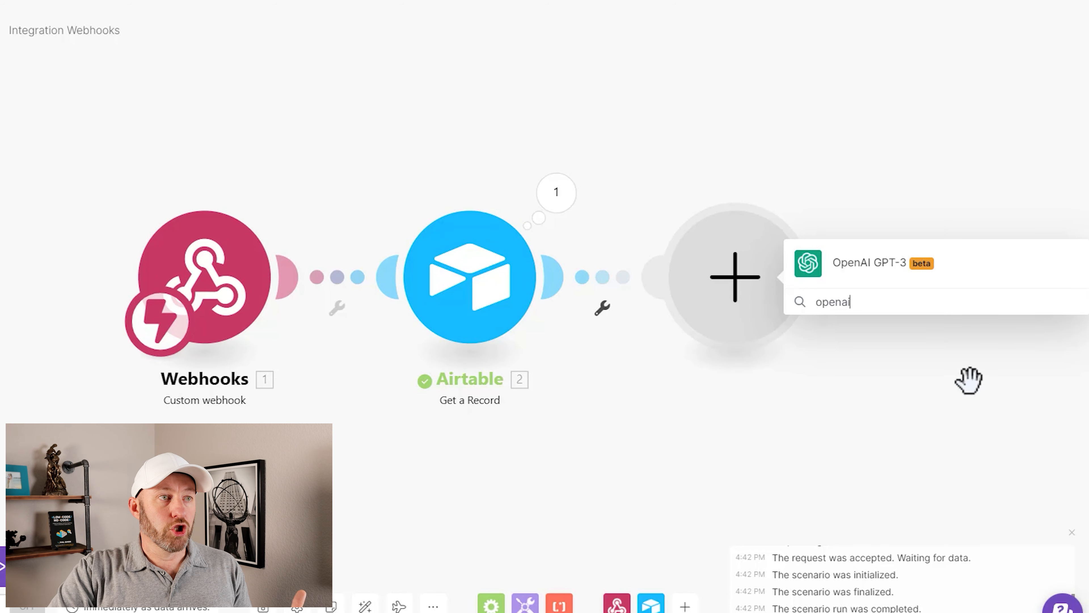
left_click(884, 283)
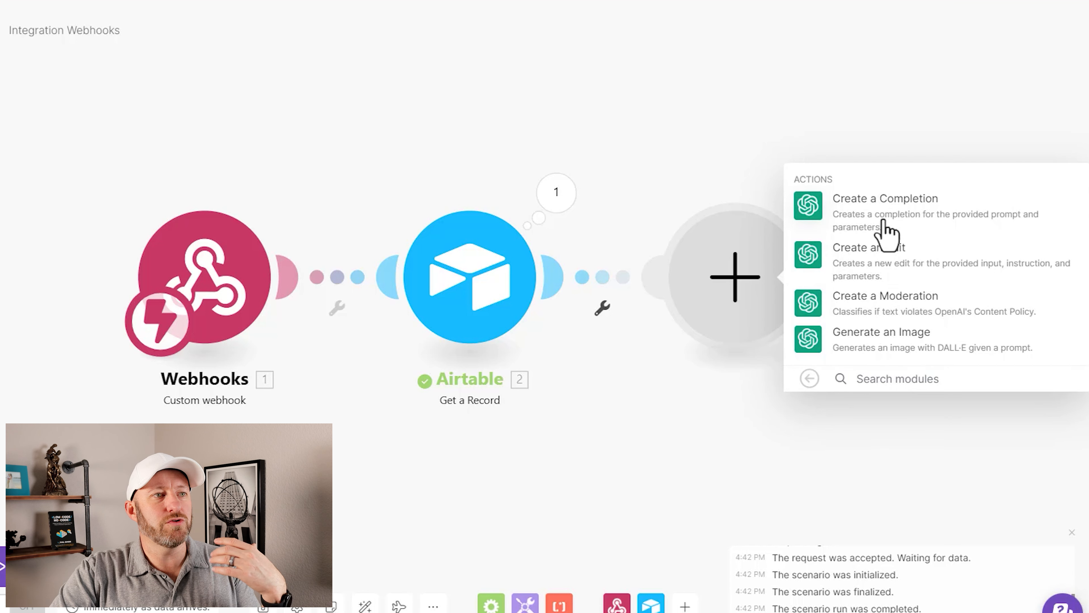
left_click(886, 231)
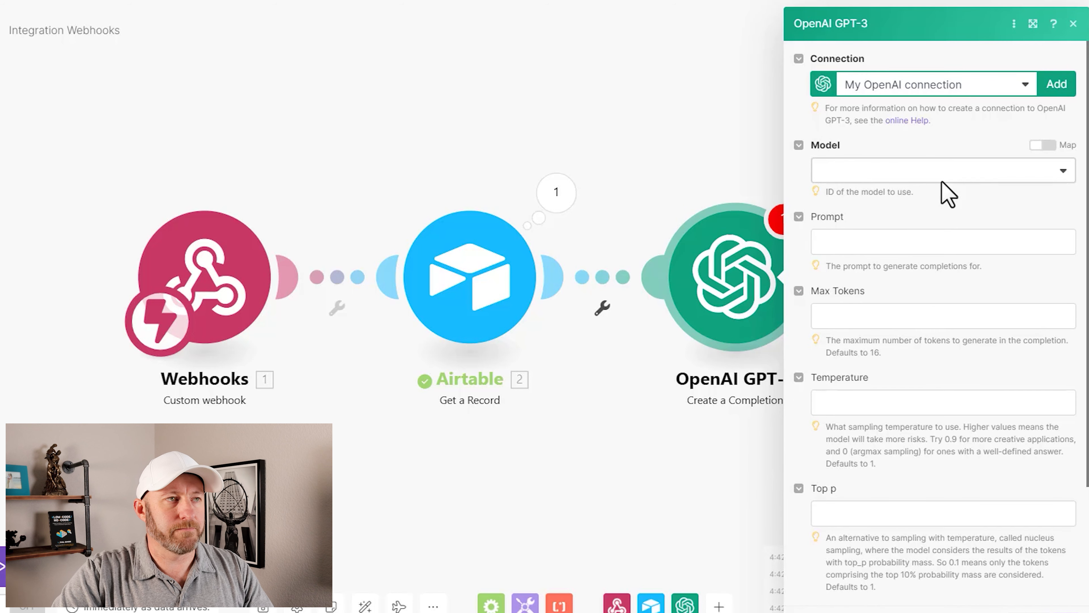
left_click(900, 190)
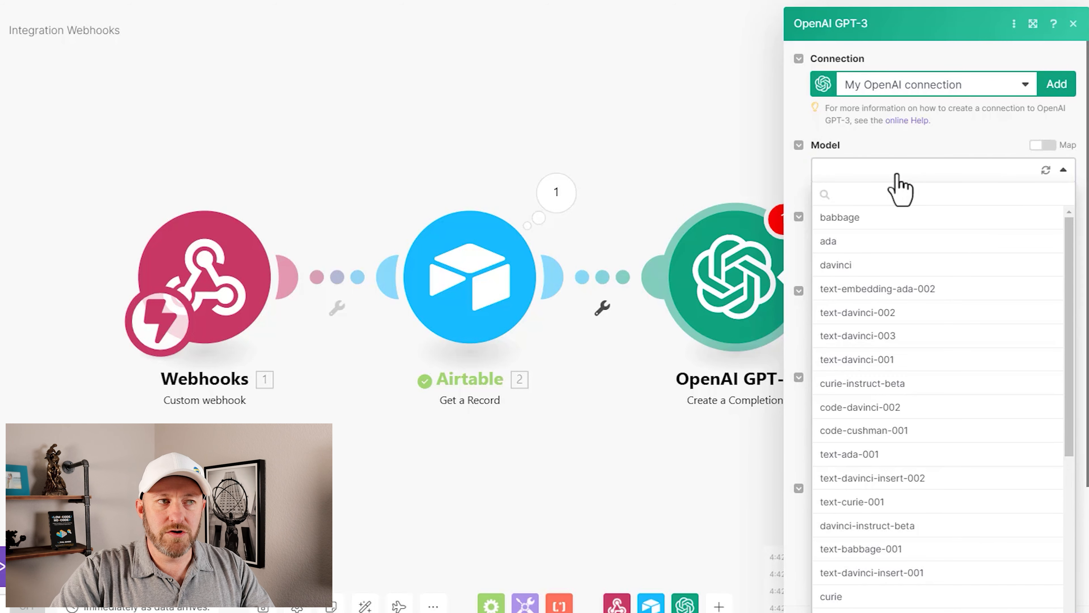
left_click(850, 338)
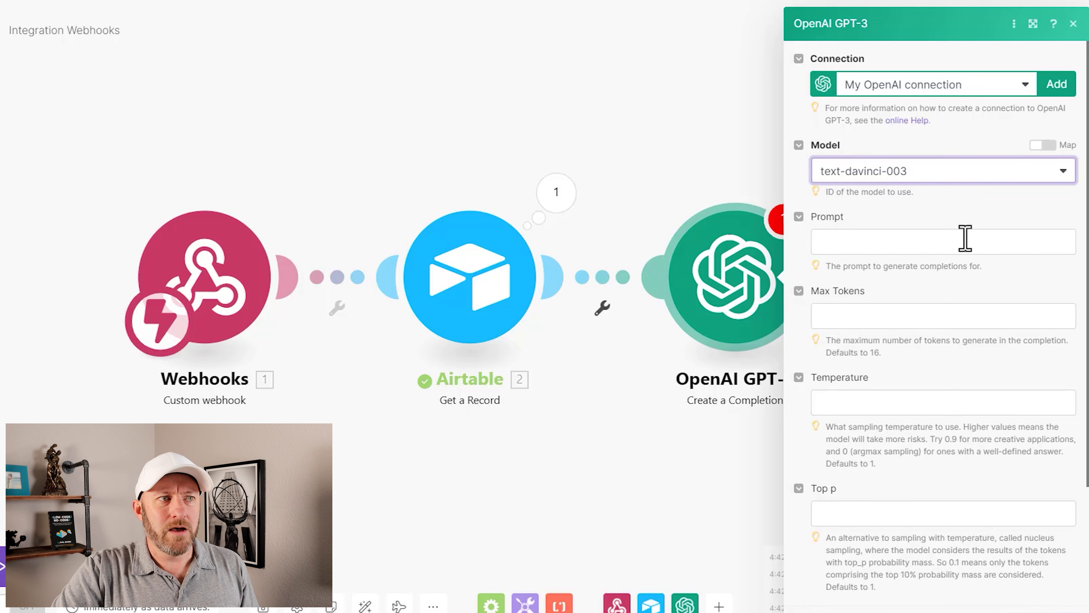
Step: Copy the latest LinkedIn social media post prompt from the ChatGPT conversation into the completion module's Prompt
left_click(943, 240)
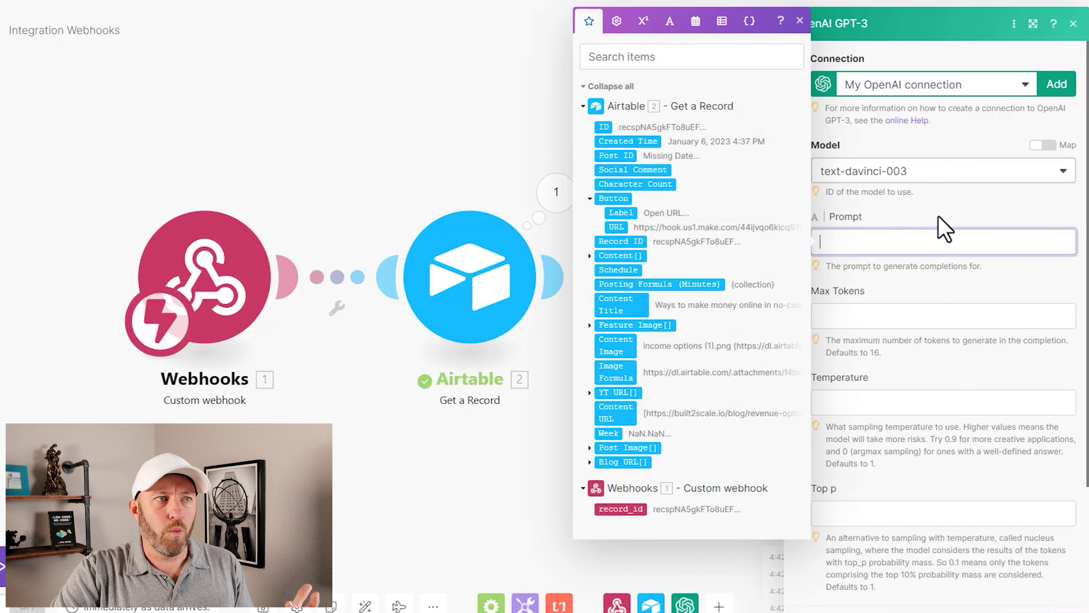
left_click(937, 217)
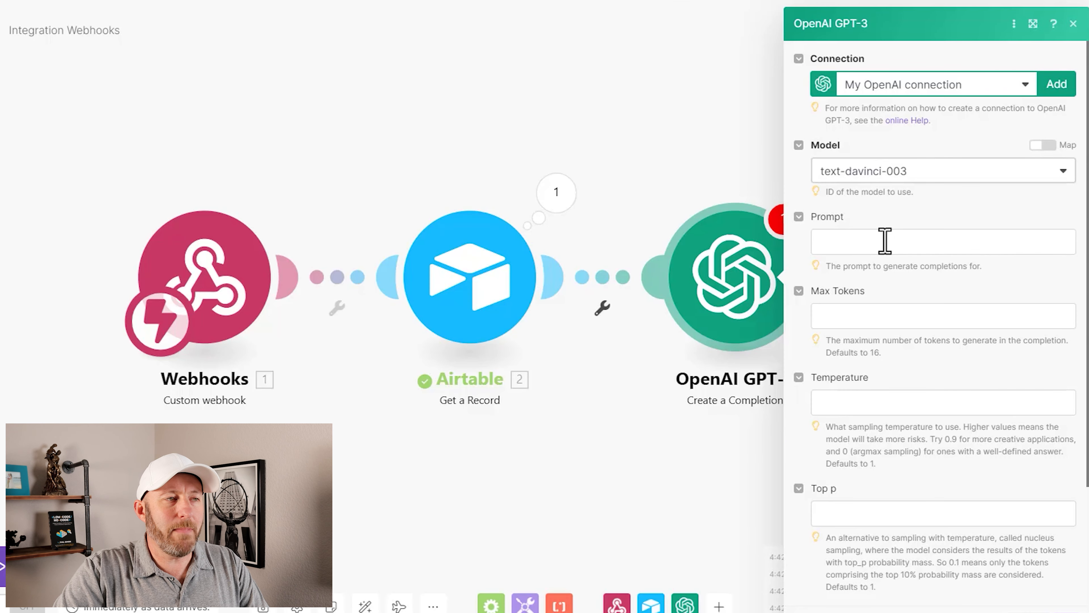
left_click(885, 240)
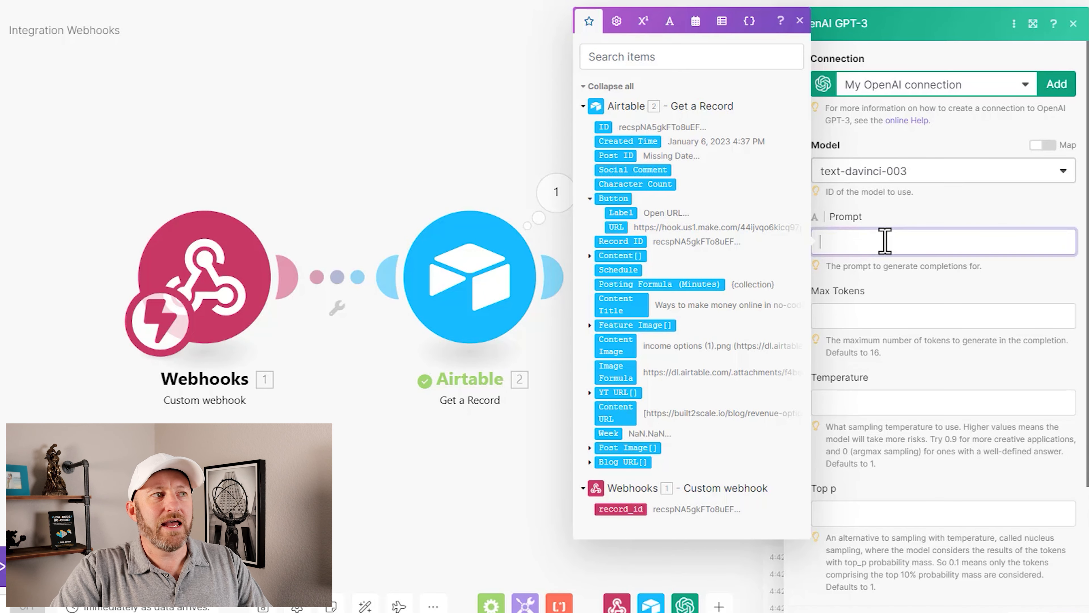
type("write a social media post for LInkenIn using this blog as reference: https://www.garethpronovost.com/blog/create-an-internal-intranet-in-softr  keep it under 150 characters. Don't reference Gareth Pronovost by name  make this post engaging and playful. don't refer to the blog specifically, instead just add the link  Add the link to to your response")
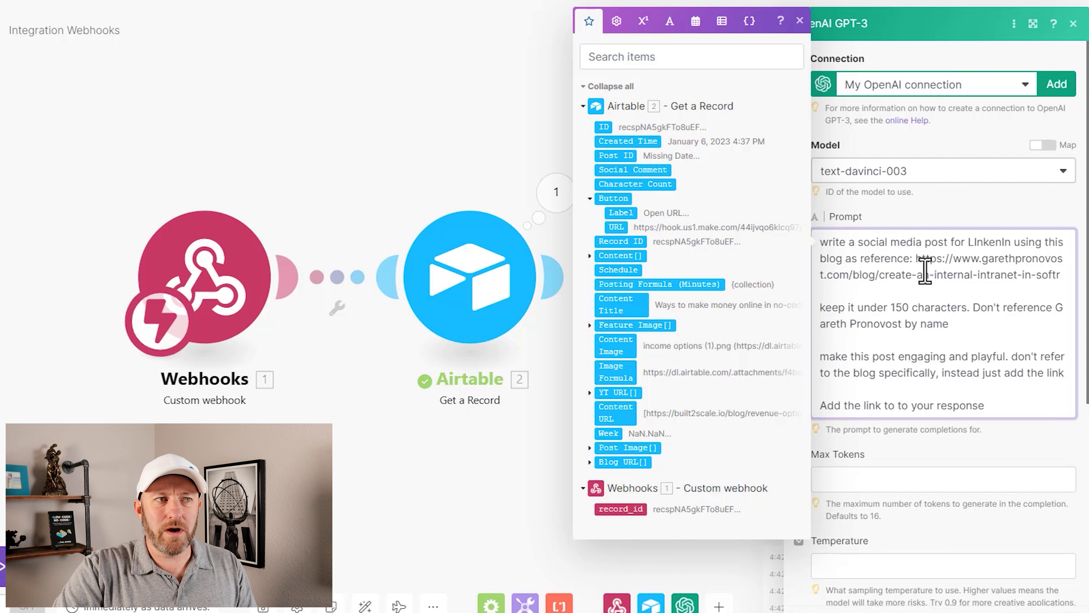
Step: Replace the hard-coded blog link in the prompt with the Content URL from the Airtable Get a Record module
left_click_drag(915, 258, 1059, 277)
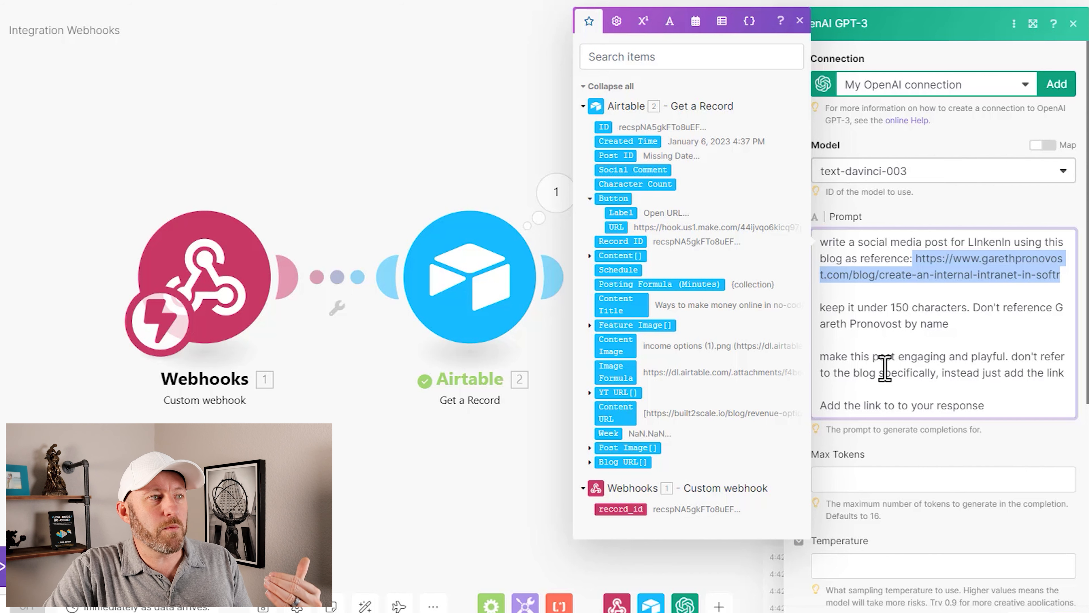
left_click(619, 413)
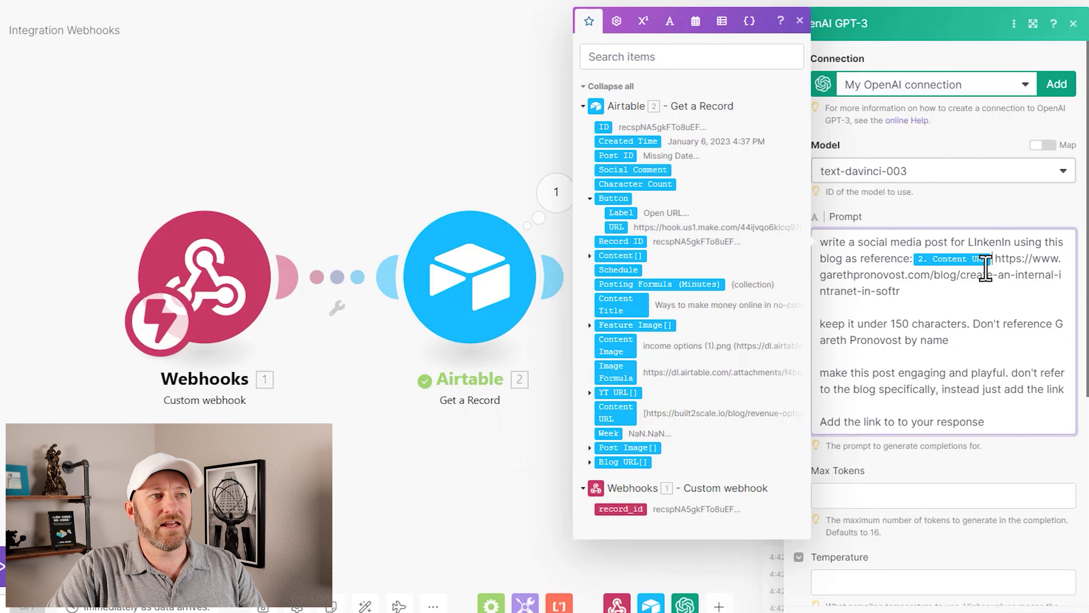
left_click(938, 292, "shift")
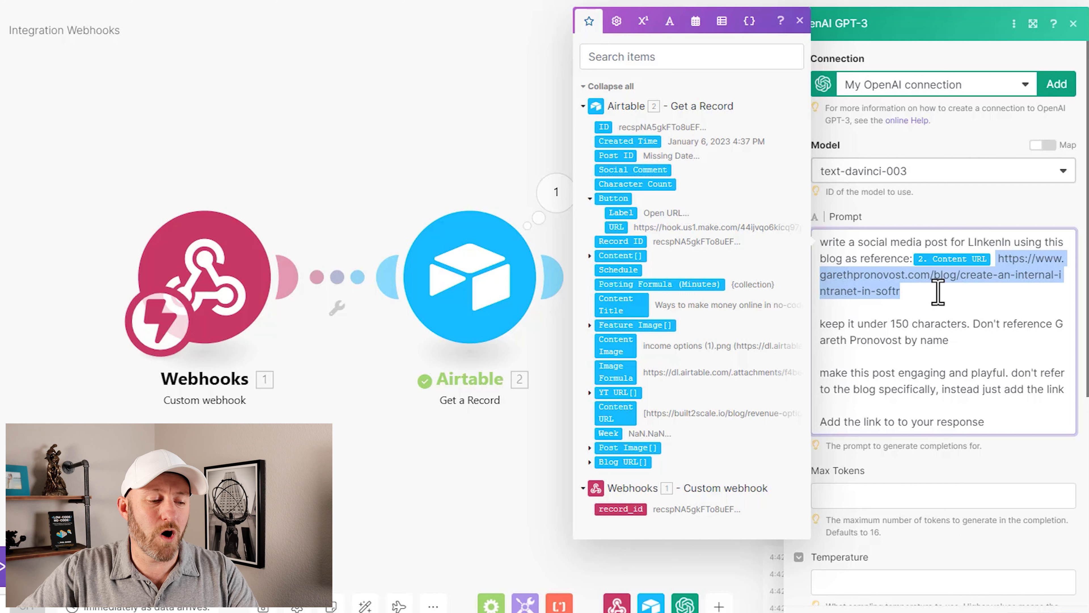
key("BackSpace")
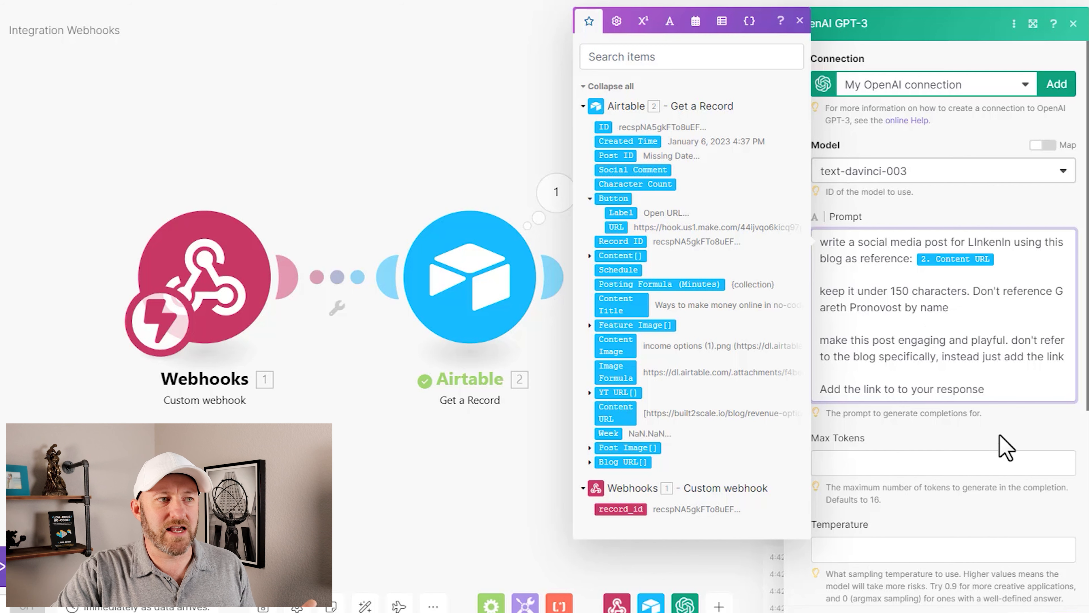
Step: Set the completion's Max Tokens to 100 and its Temperature to .7
left_click(977, 470)
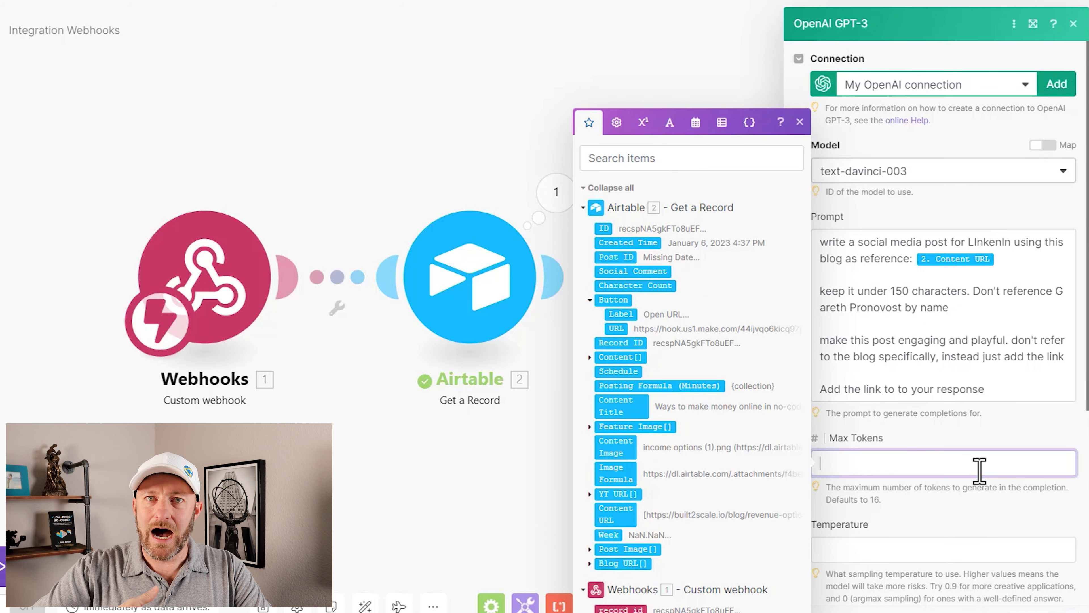
left_click(970, 443)
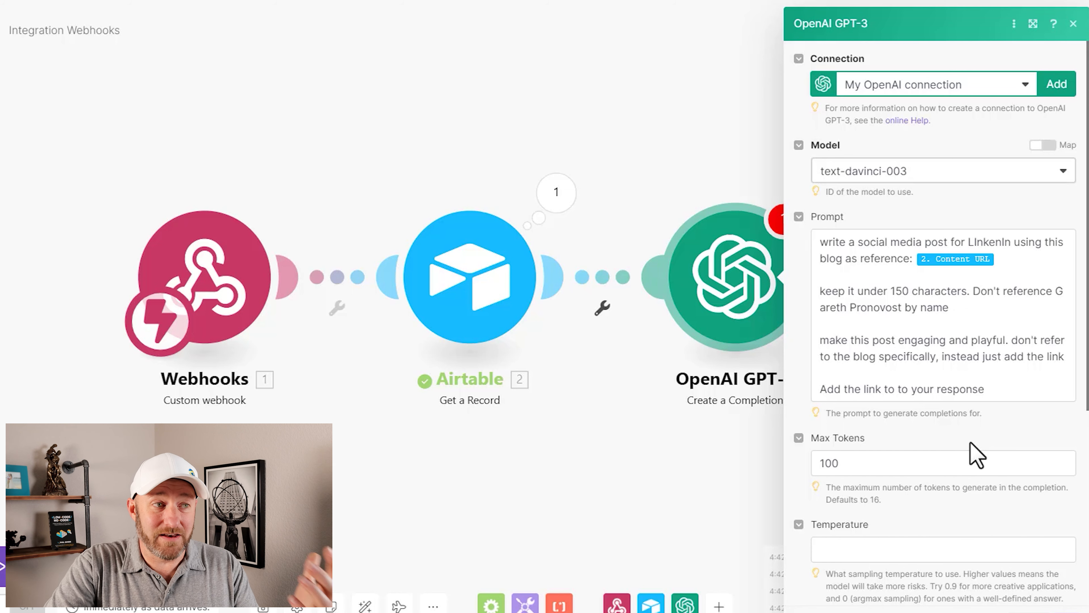
scroll(977, 455, "down", 1)
scroll(977, 455, "down", 1)
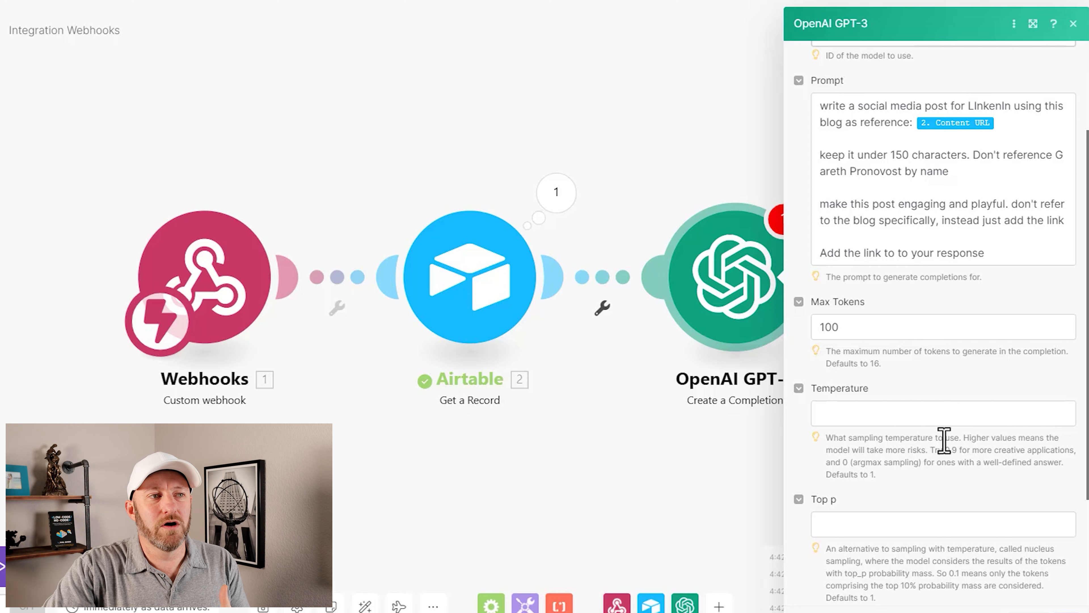
left_click(938, 418)
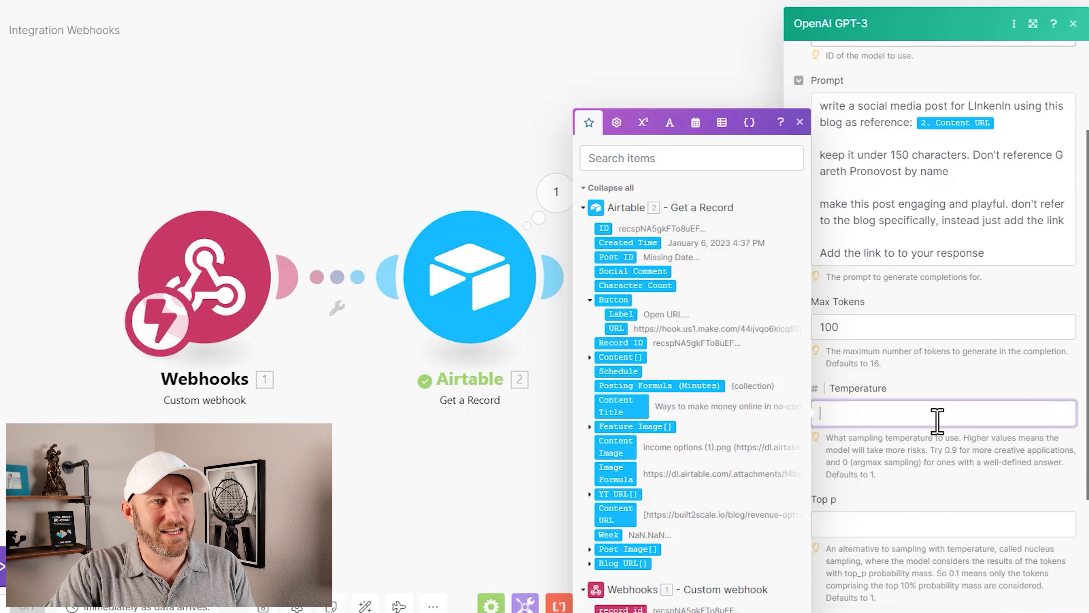
type(".7")
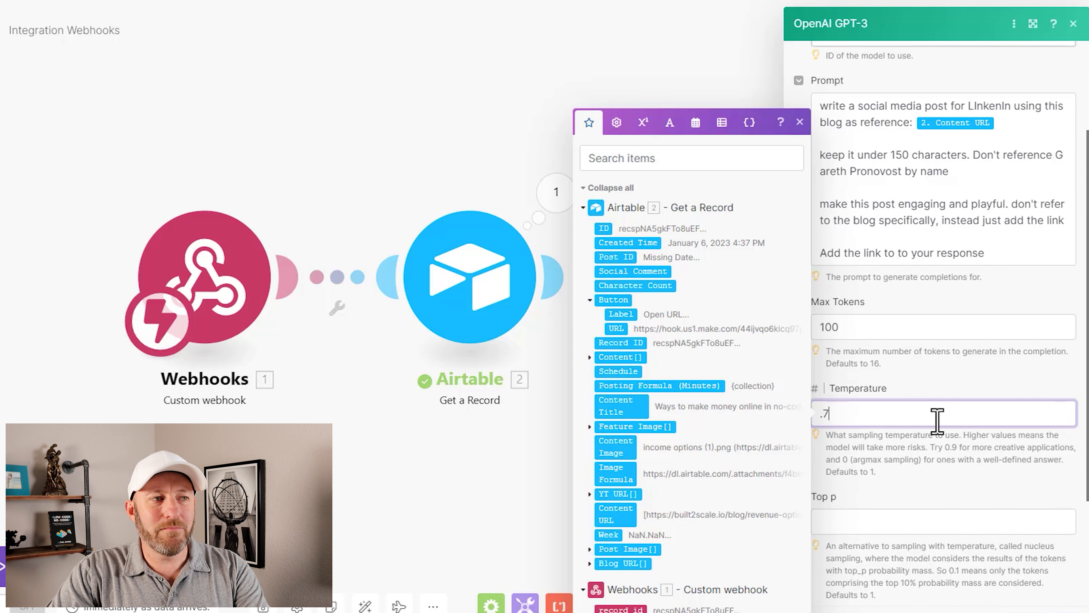
left_click(950, 386)
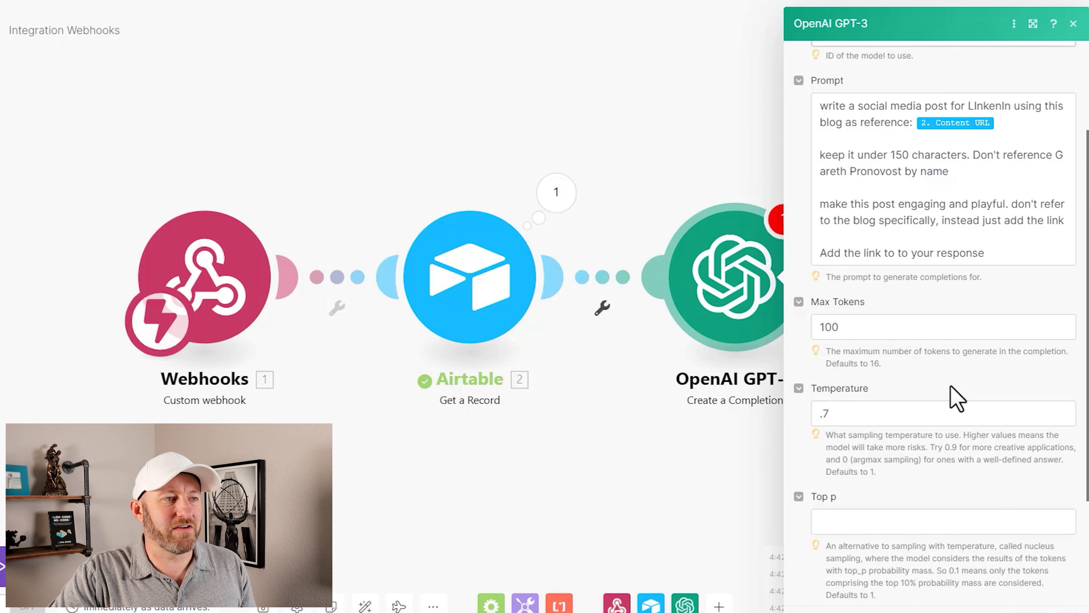
Step: Leave Top p and N blank and Echo as Empty, and save the OpenAI module's settings
scroll(935, 488, "down", 3)
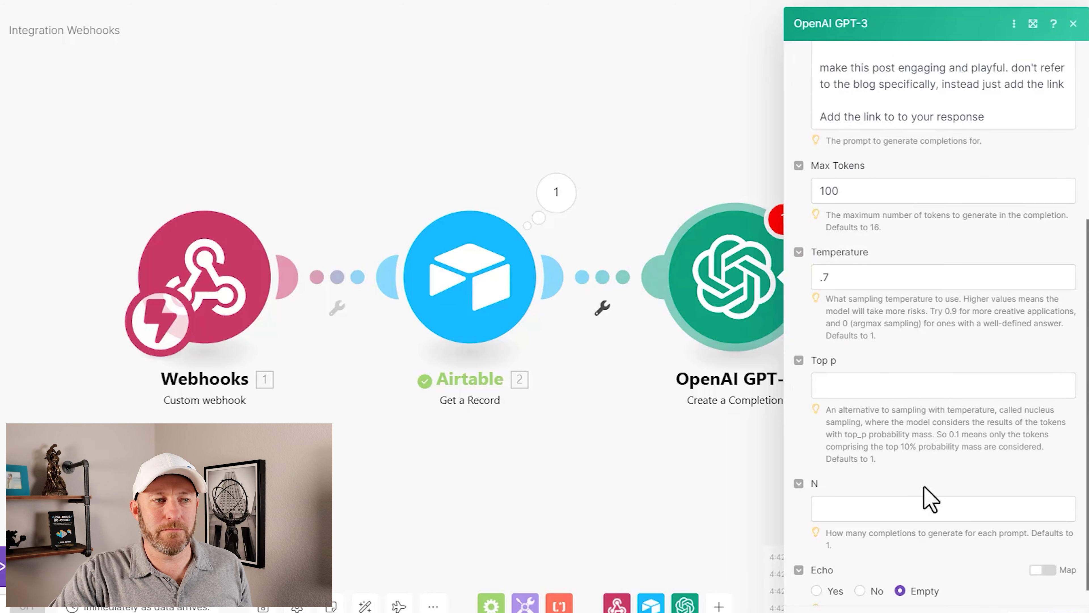
left_click(909, 510)
left_click(900, 387)
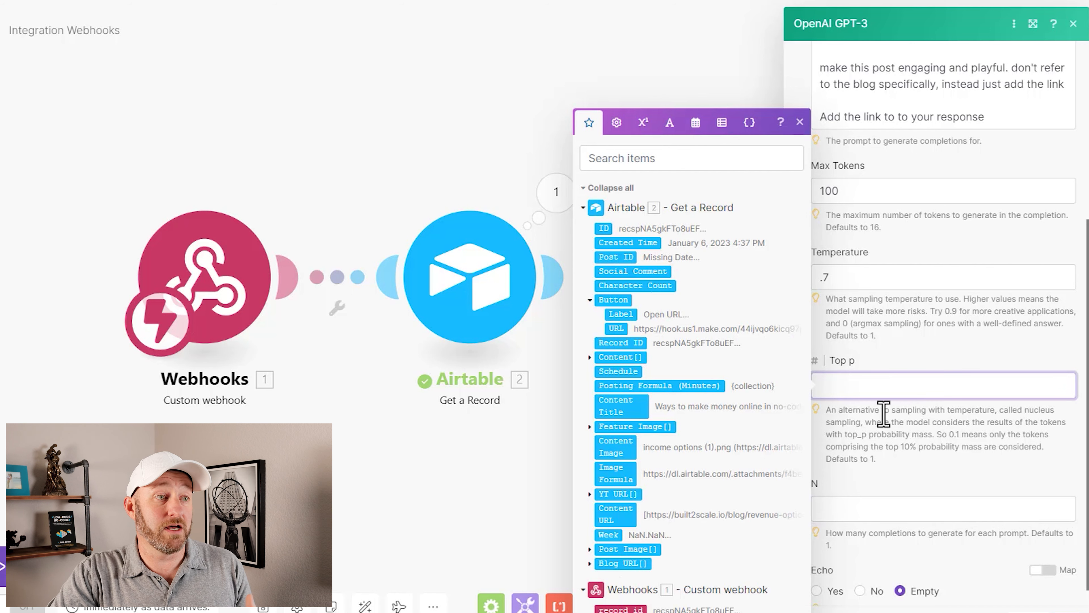
scroll(974, 444, "down", 1)
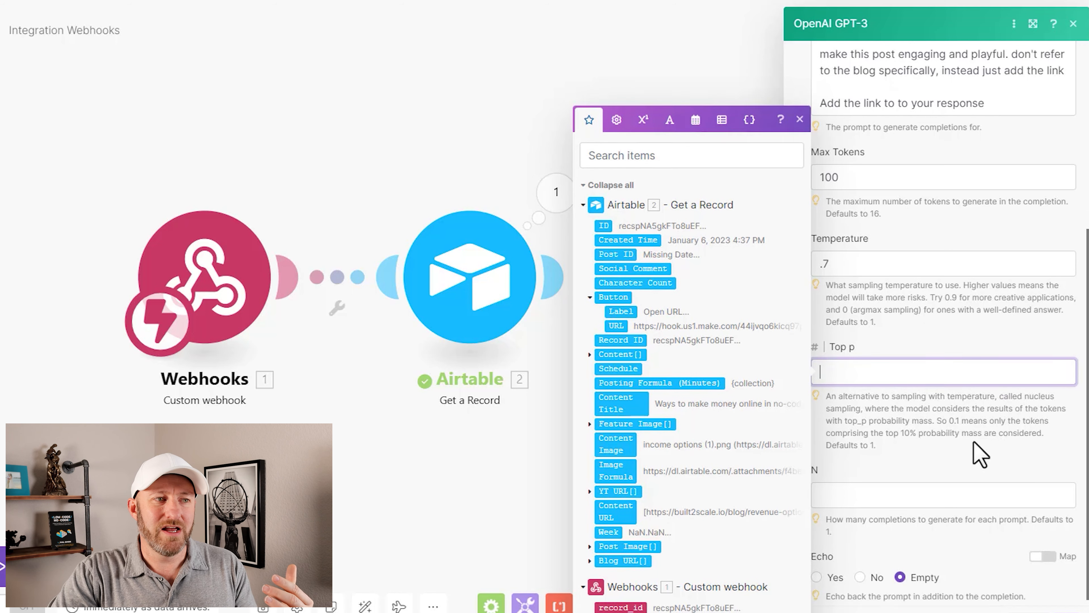
scroll(980, 455, "down", 1)
left_click(967, 455)
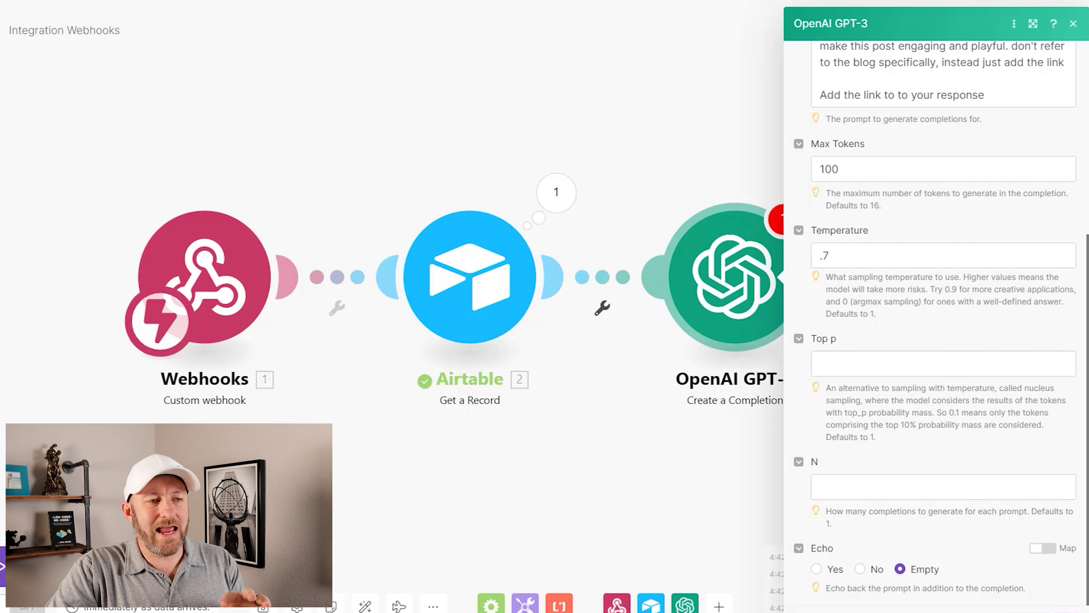
left_click(1061, 610)
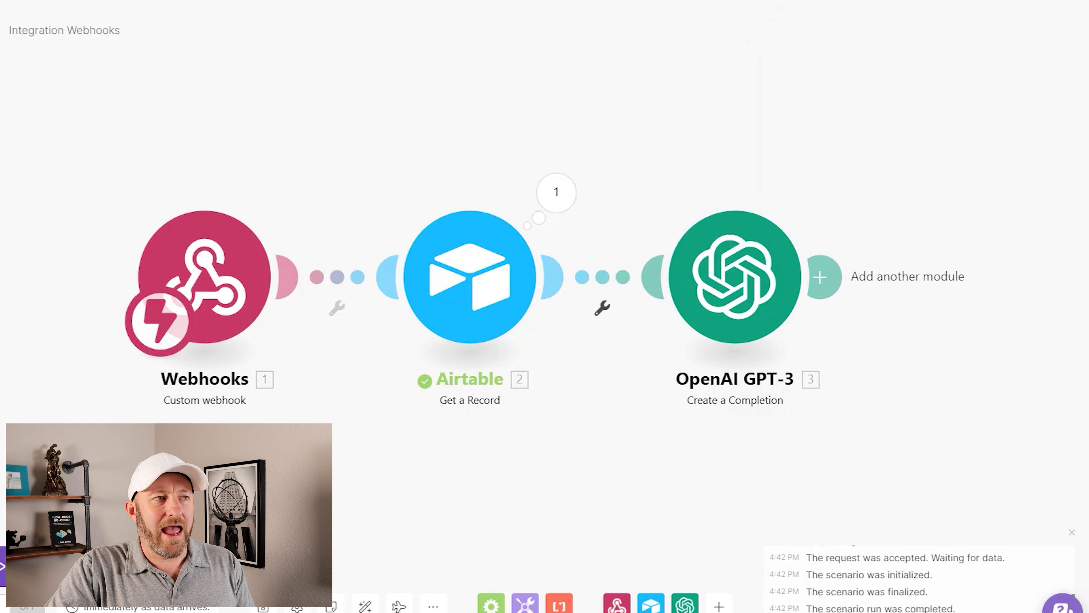
Step: Add an Airtable Update a Record module after the OpenAI GPT-3 module
left_click(817, 283)
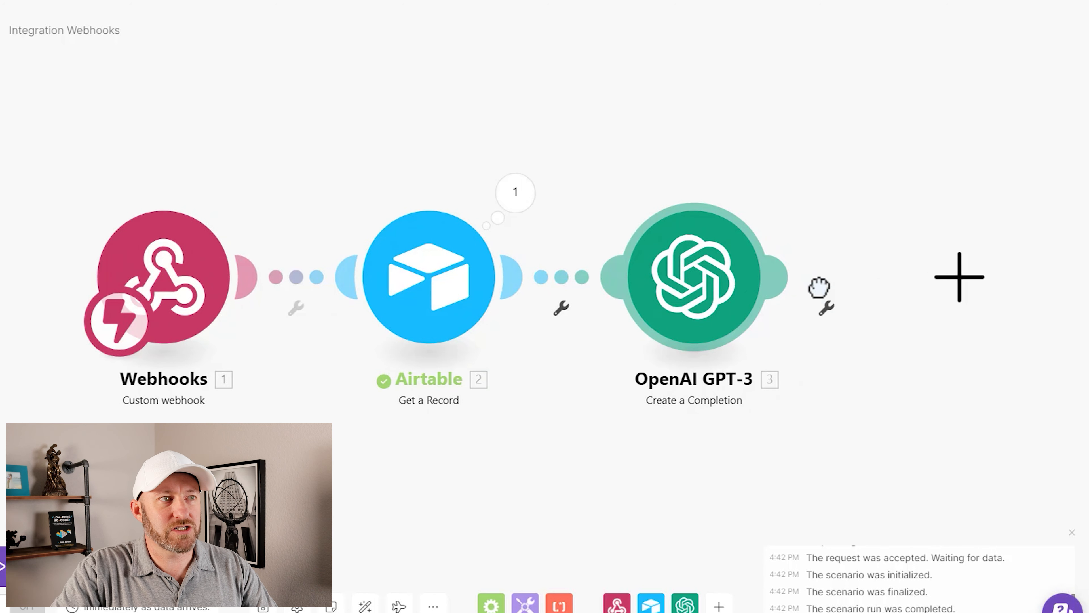
left_click(844, 241)
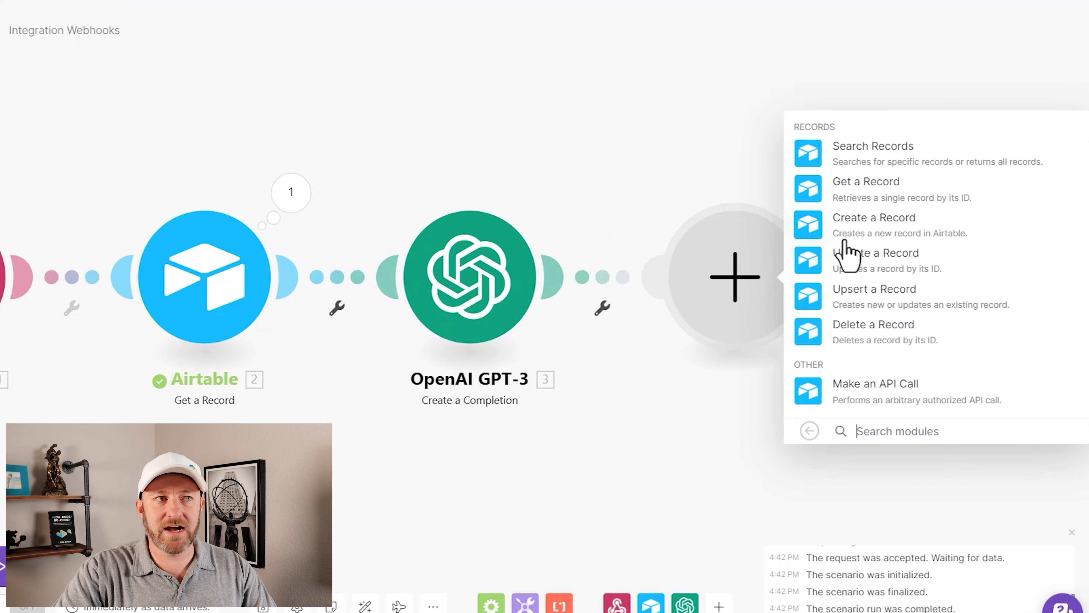
left_click(887, 261)
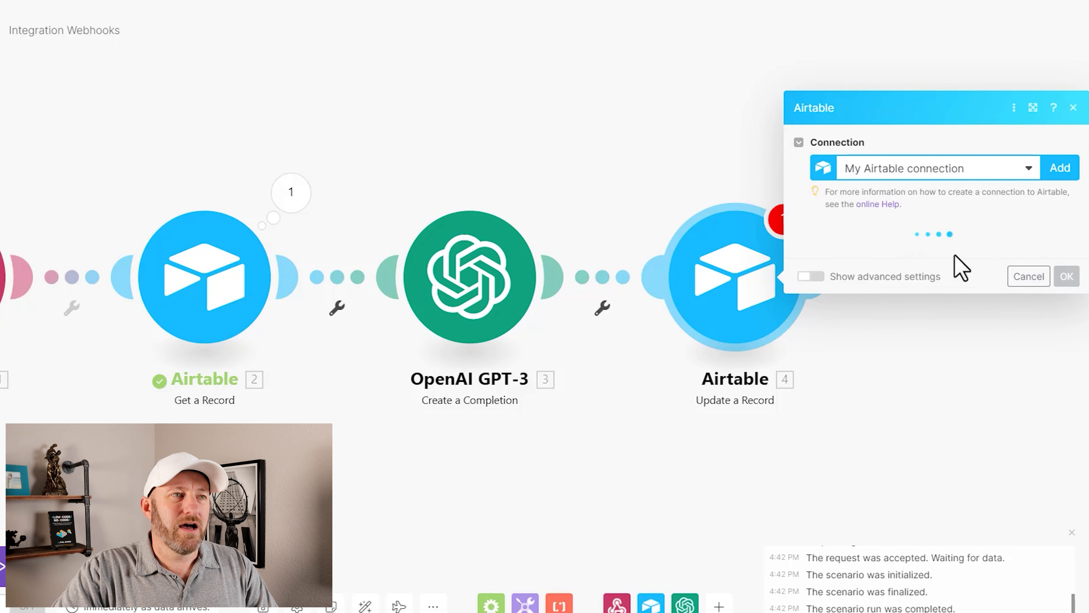
Step: Set the Update a Record module to the Video Content base and the Posts table
left_click(931, 262)
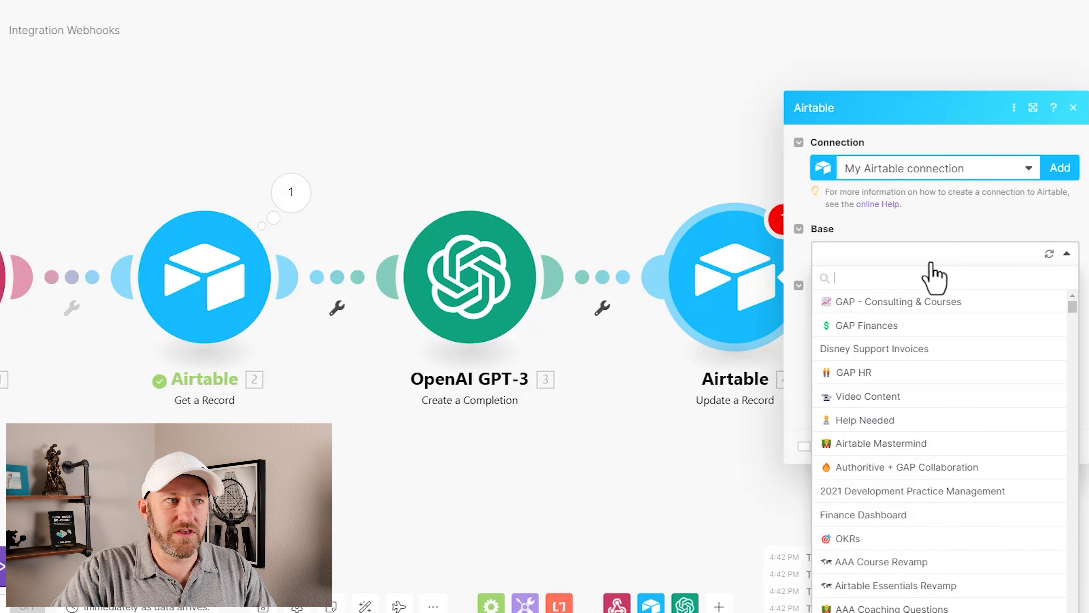
type("vide")
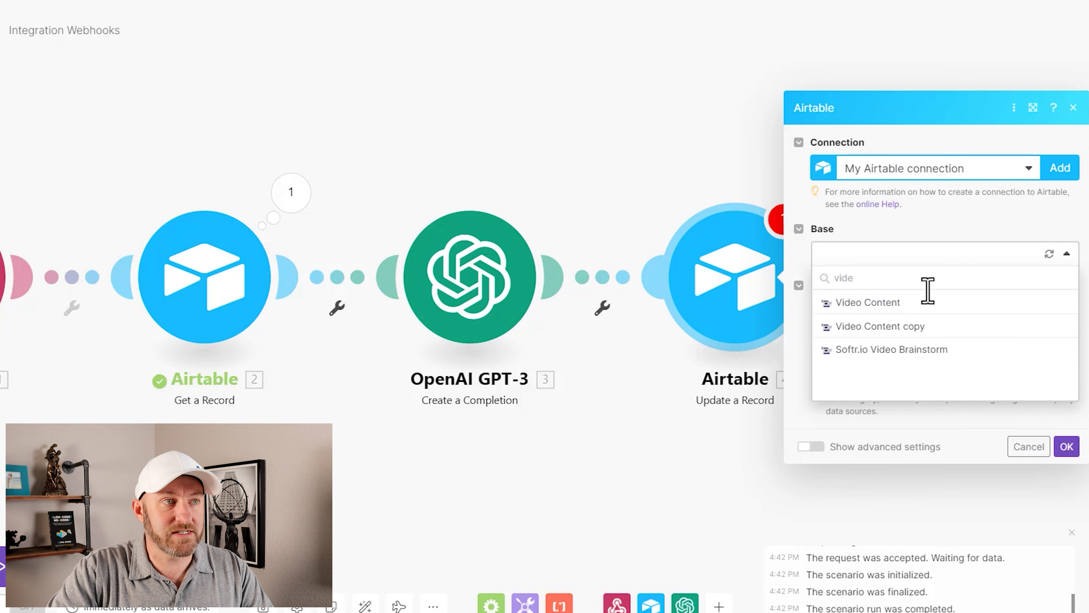
left_click(922, 304)
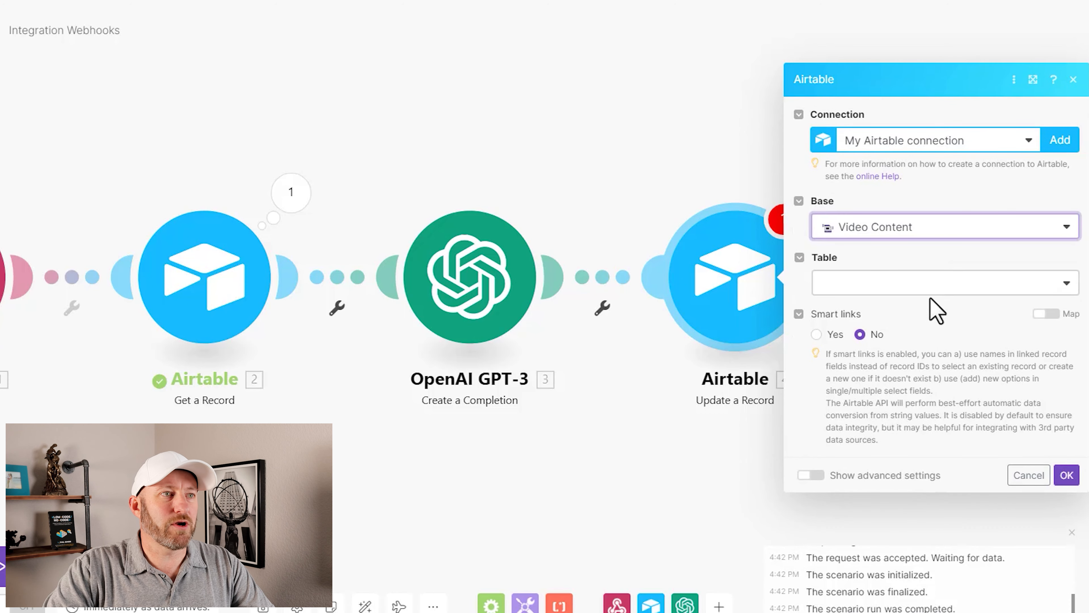
left_click(933, 281)
left_click(913, 328)
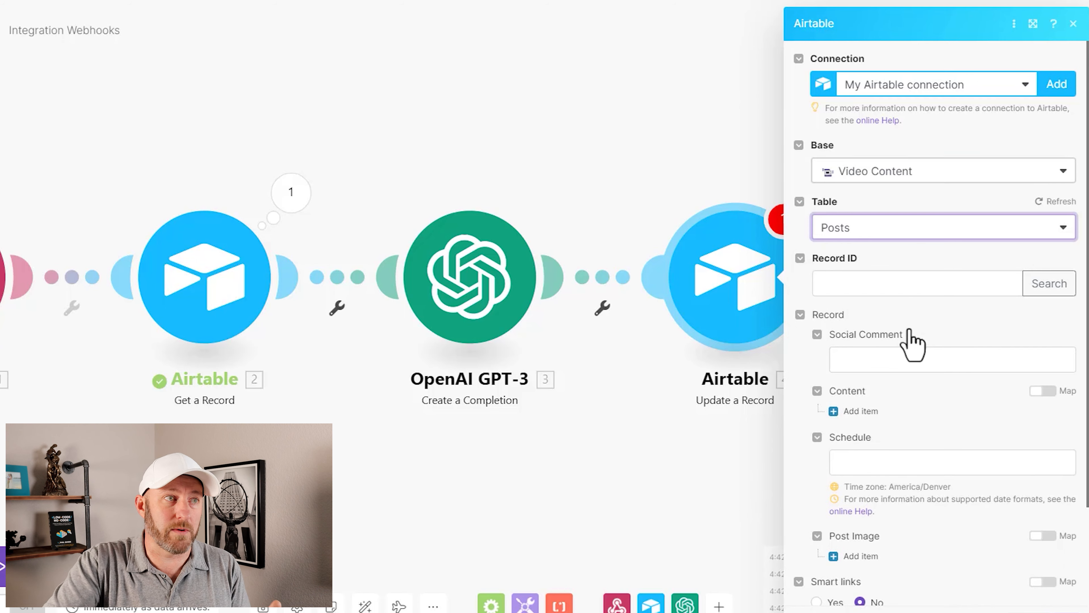
Step: Map the Update a Record module's Record ID to record_id from the custom webhook
left_click(920, 283)
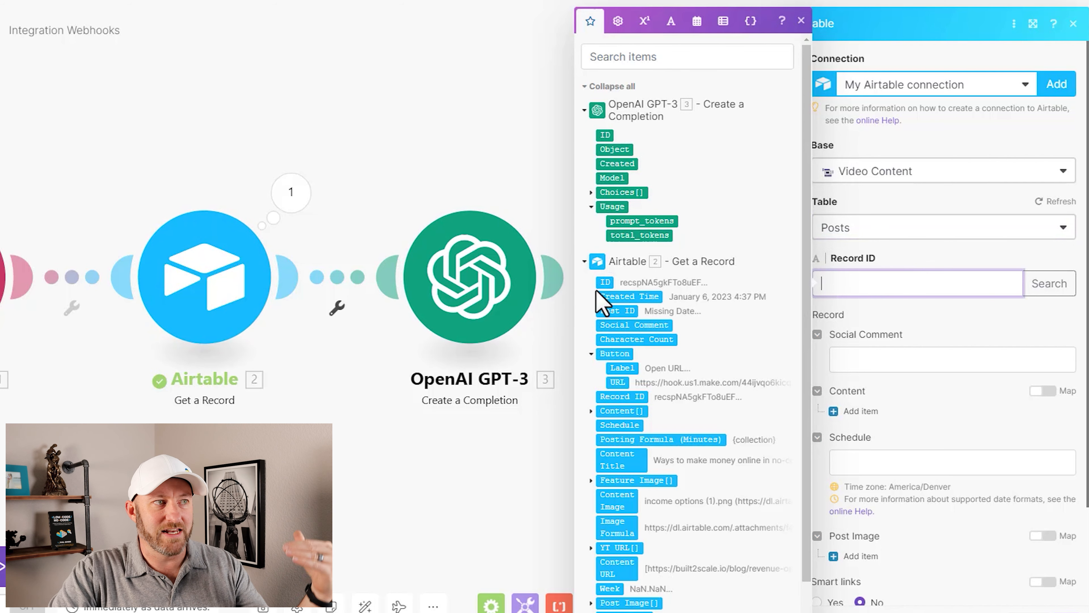
scroll(651, 394, "down", 1)
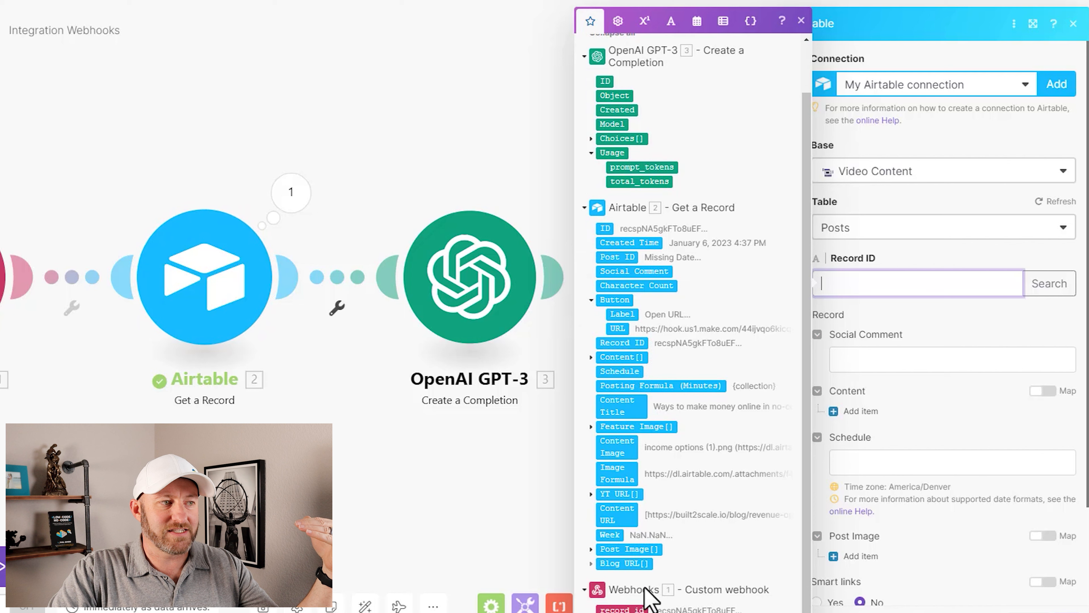
left_click(634, 605)
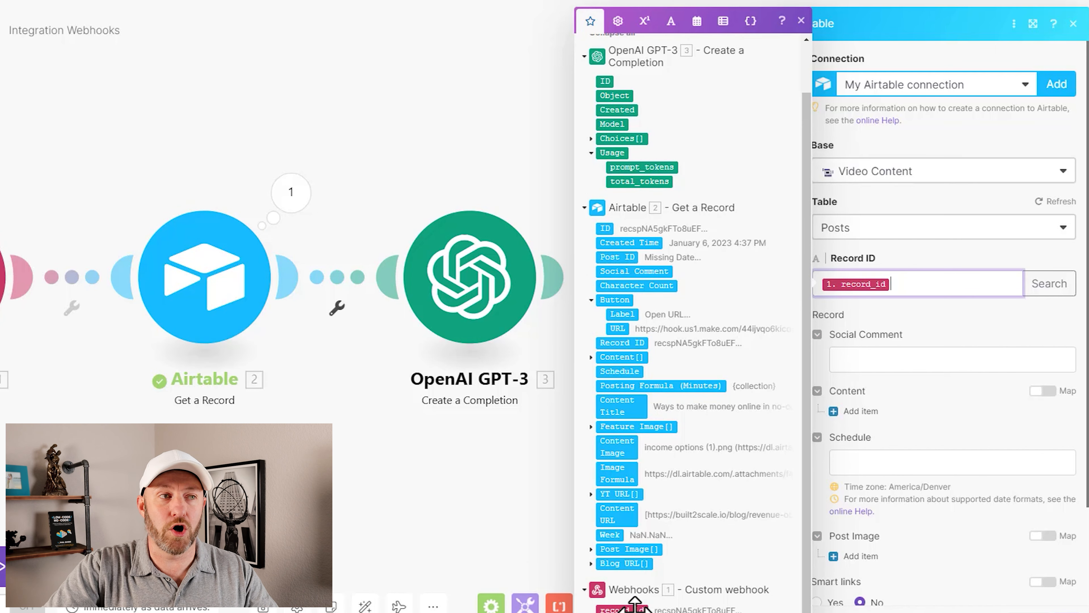
Step: Map the Social Comment field to the text item of the OpenAI completion's Choices[] and save the Update a Record module
left_click(928, 364)
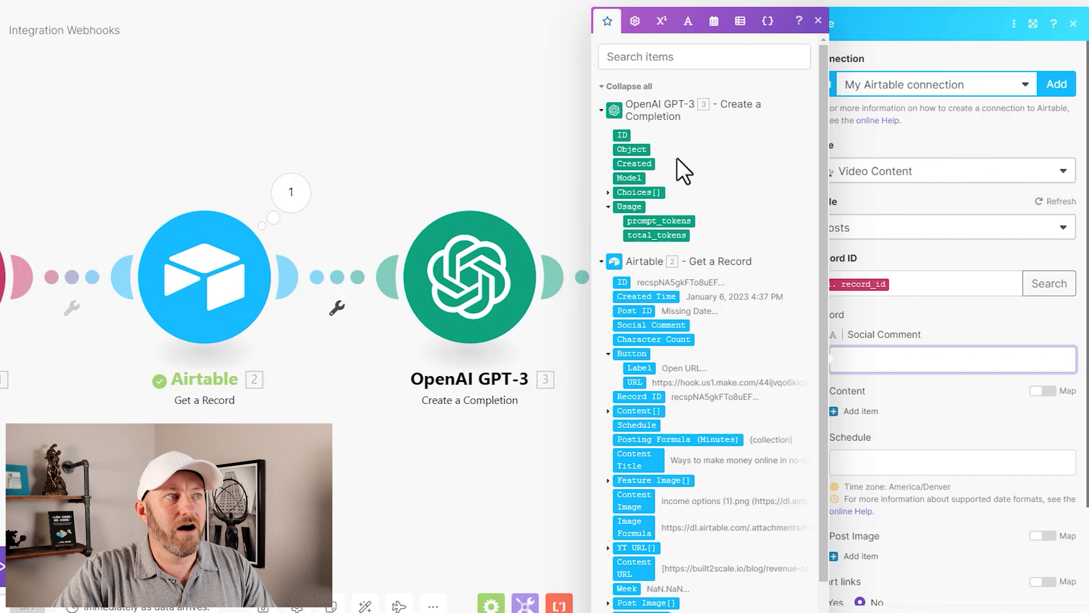
left_click(608, 192)
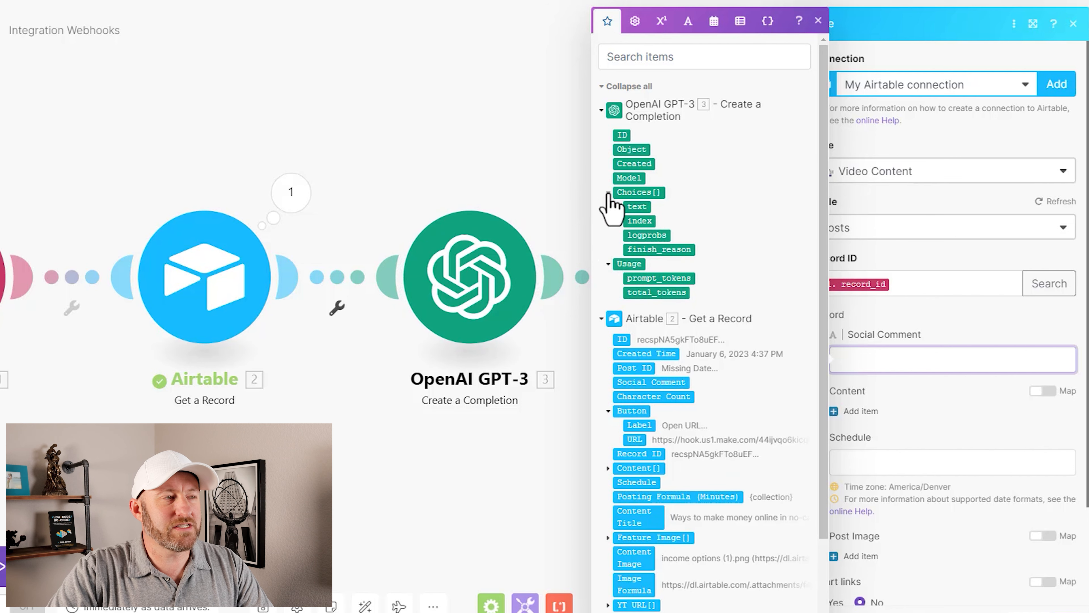
left_click(637, 206)
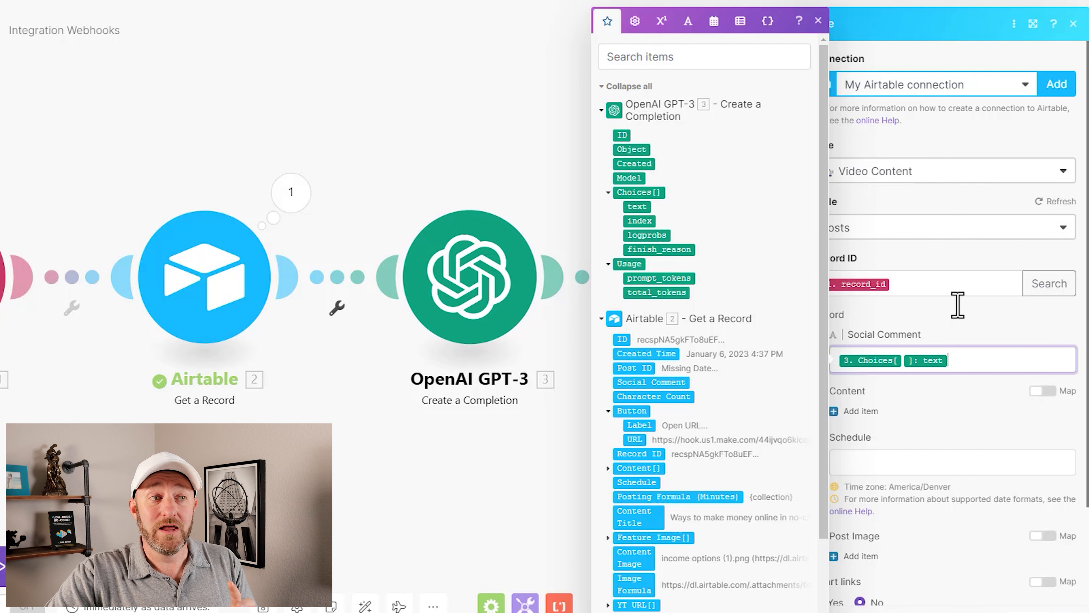
left_click(970, 331)
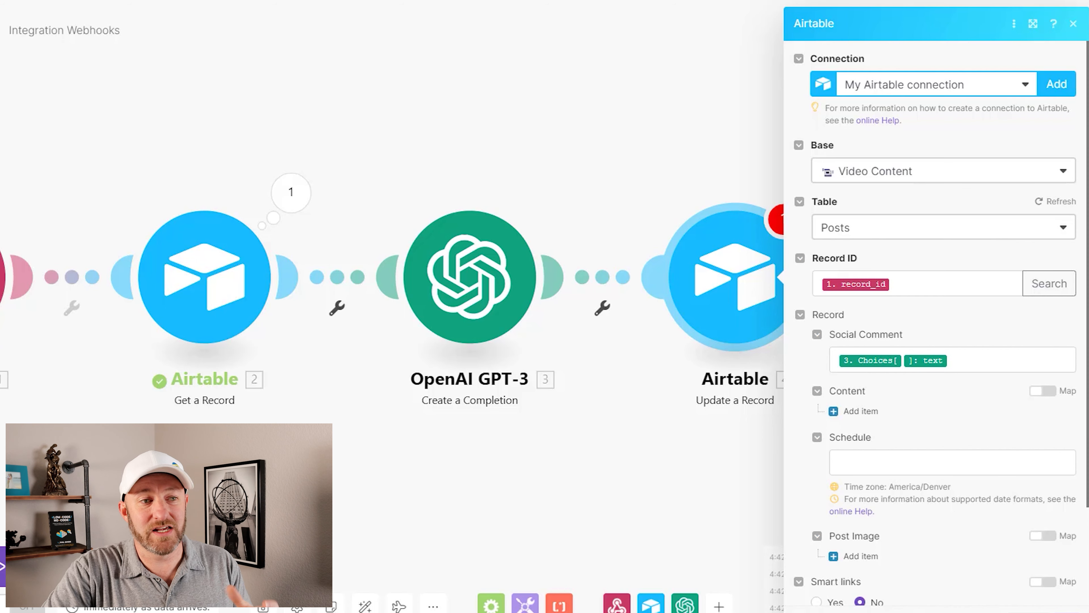
left_click(1056, 611)
Step: Turn the scenario on and rename it "Social Media Comment from AI"
left_click(10, 609)
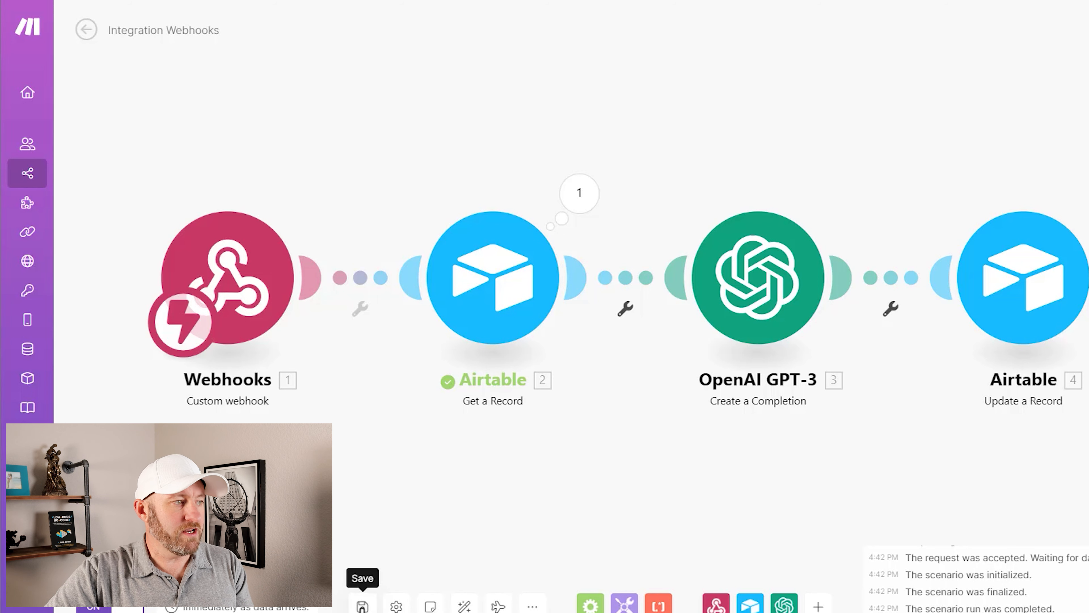
left_click(169, 33)
type("Soc")
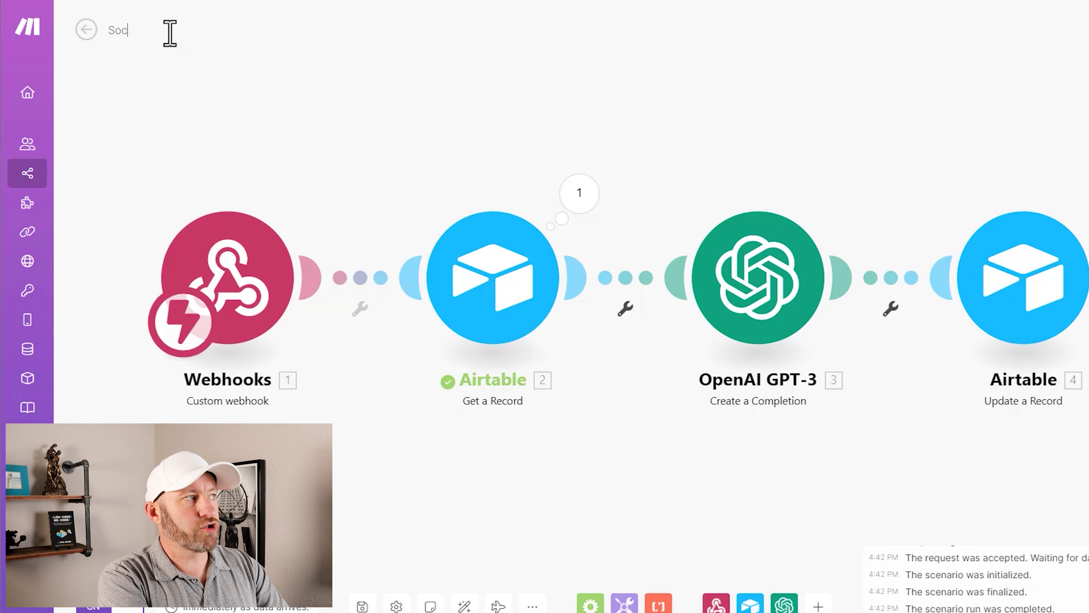
type("ial Media Com")
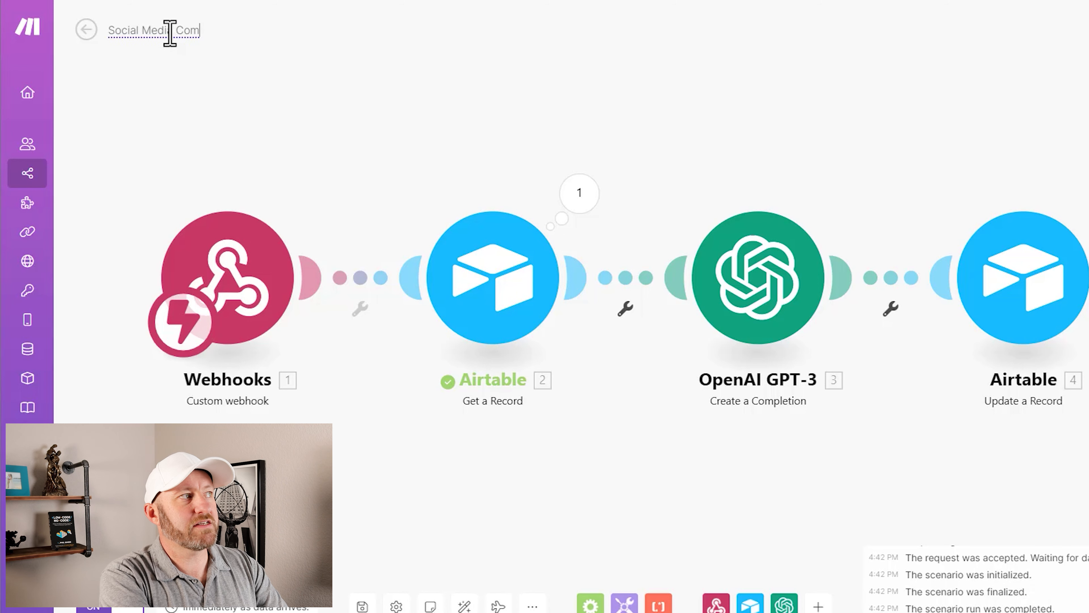
type("ment from AI")
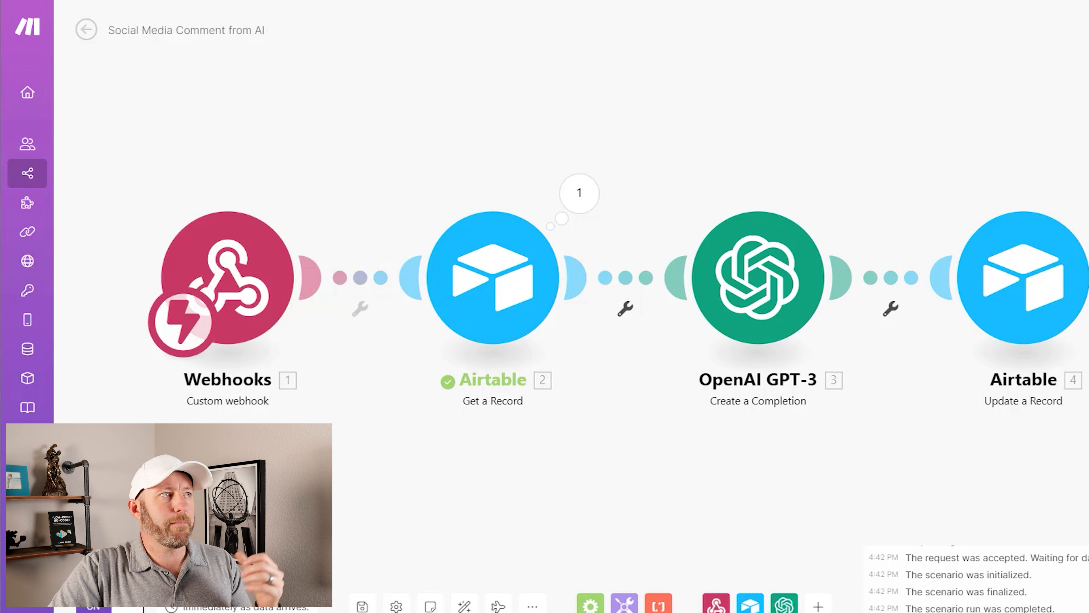
Step: Switch to the Airtable Posts table, trigger the webhook from the first Missing Date post's button field, and return to the table
left_click(428, 1)
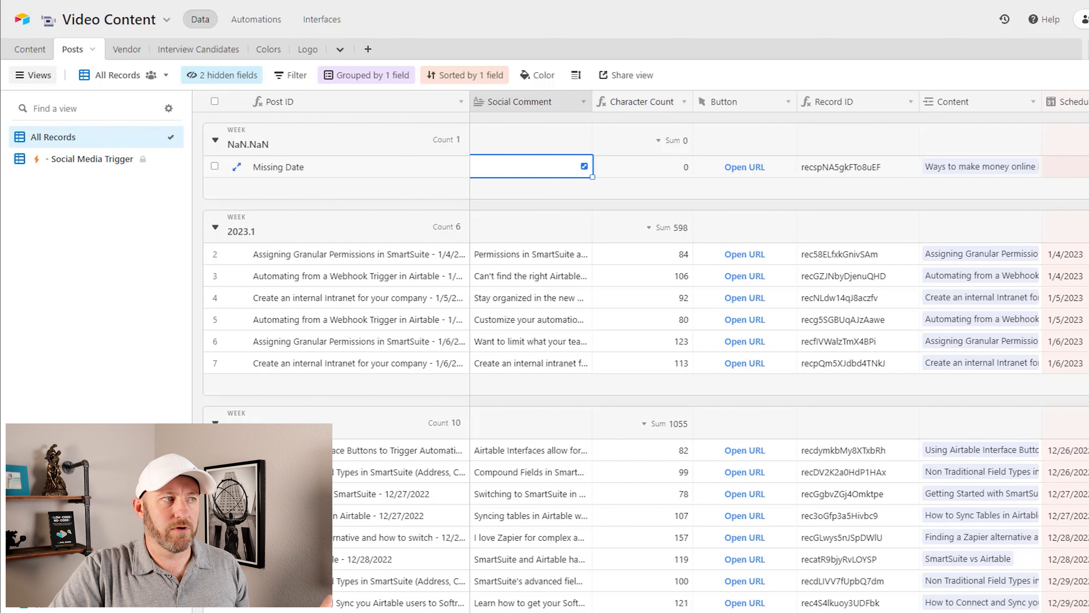
left_click(752, 168)
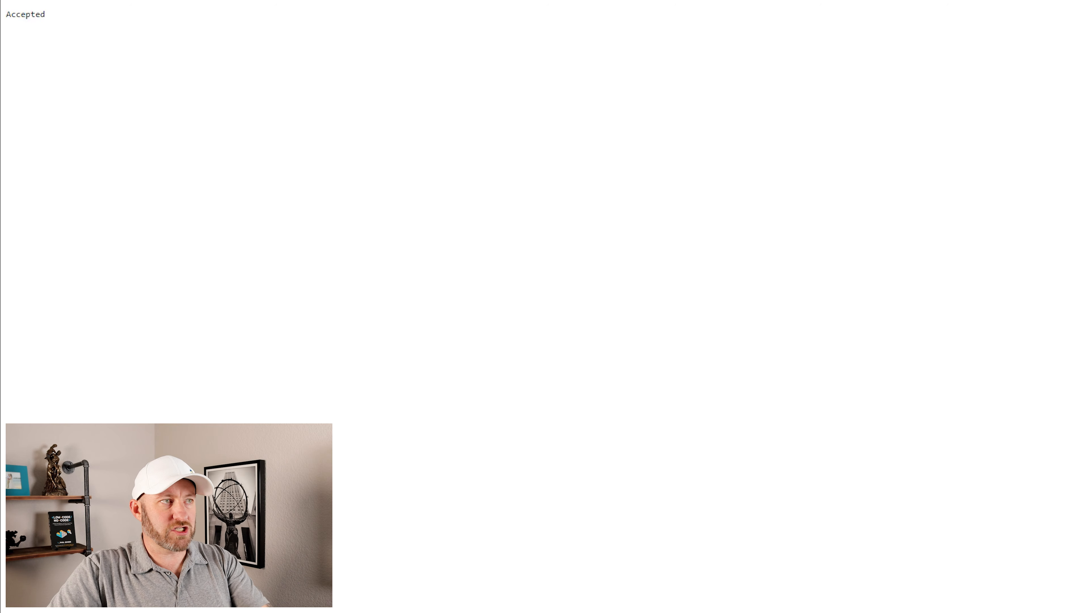
left_click(558, 0)
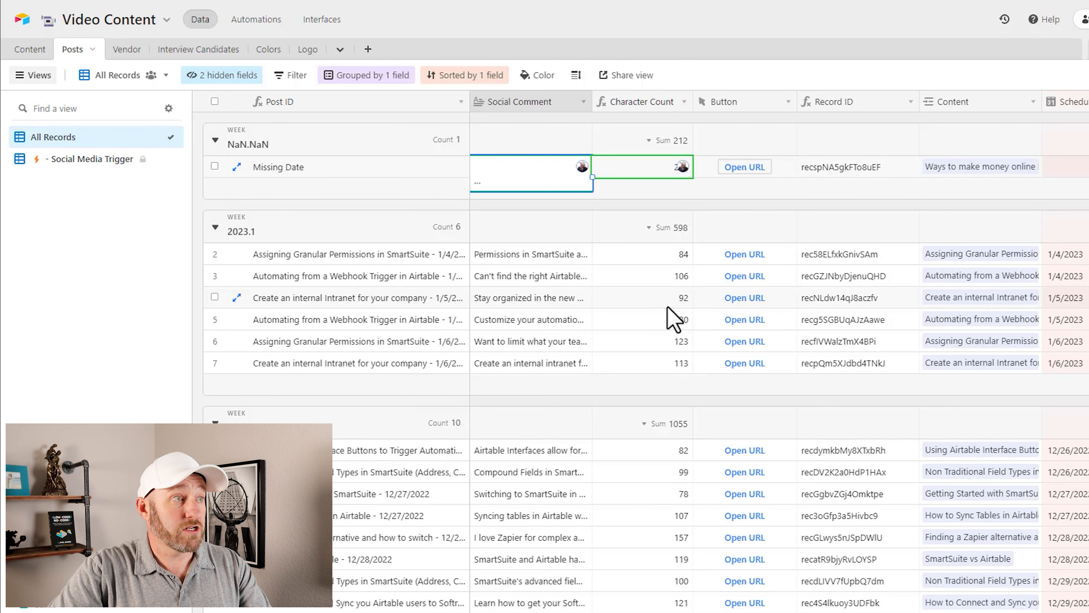
Step: Expand the first post's Social Comment to read the generated text, hashtags and link, and close it again
left_click(454, 175)
left_click(532, 183)
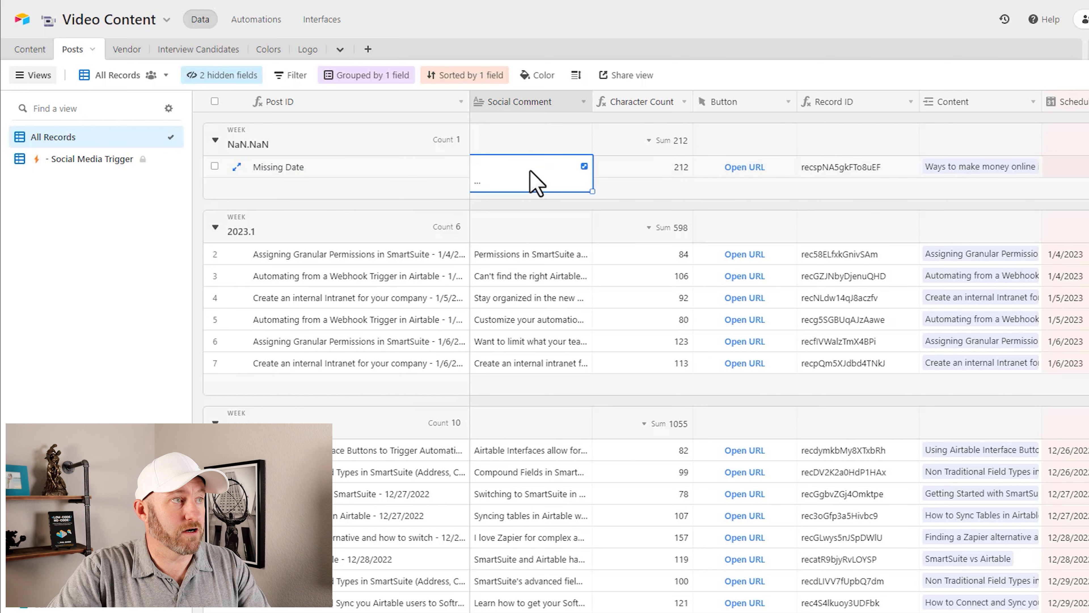
left_click(585, 166)
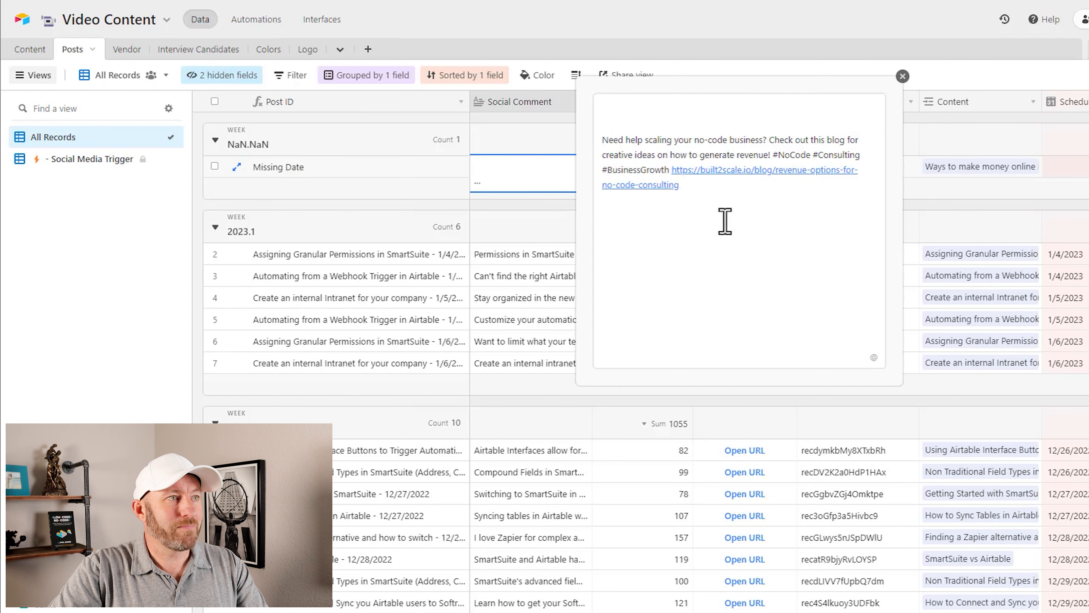
left_click(679, 123)
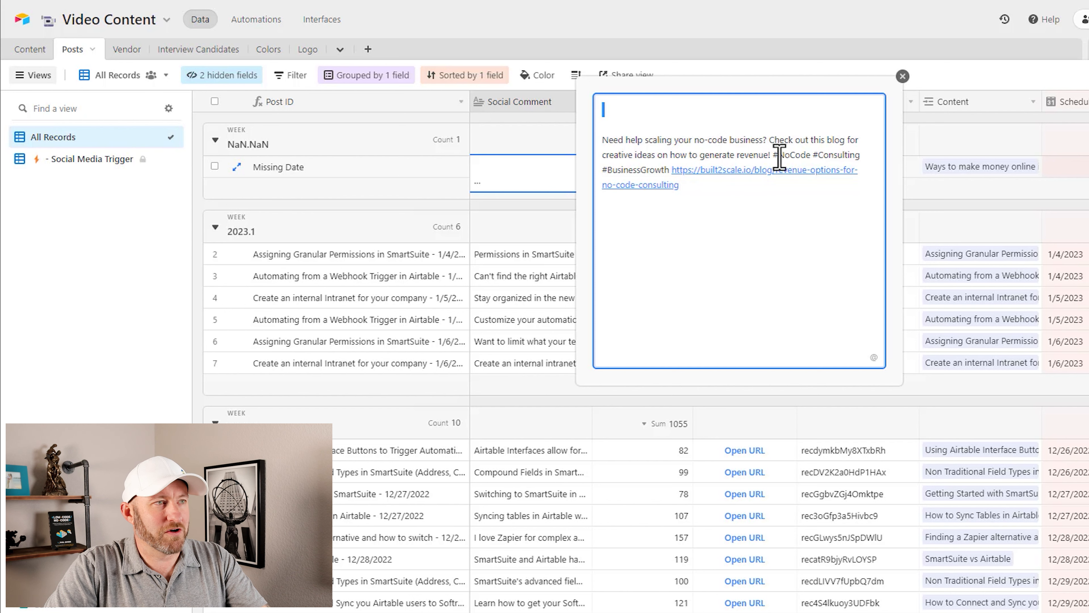
left_click(714, 169)
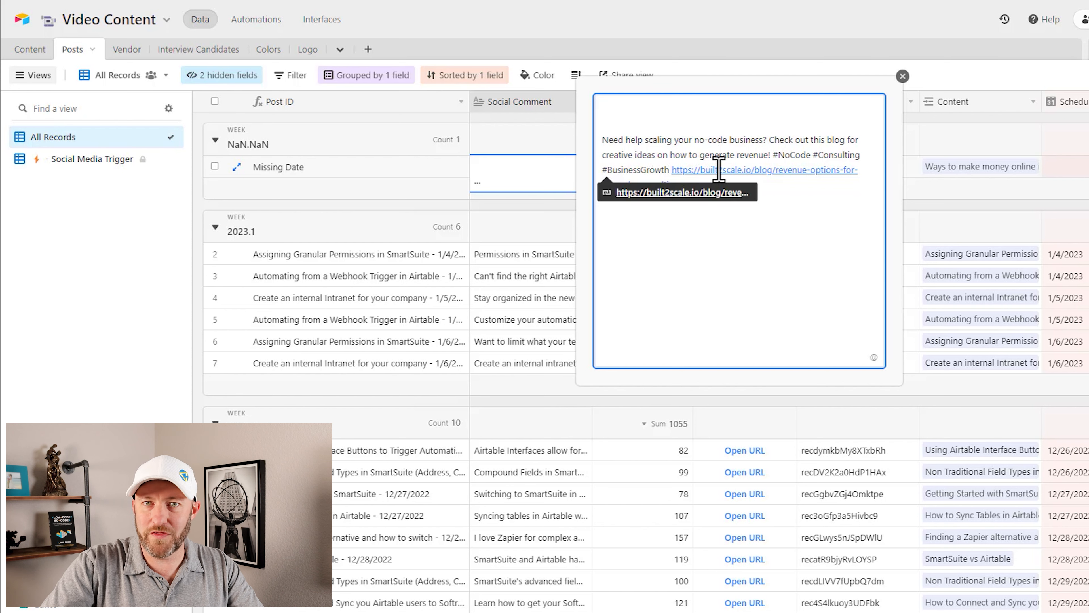
left_click(734, 156)
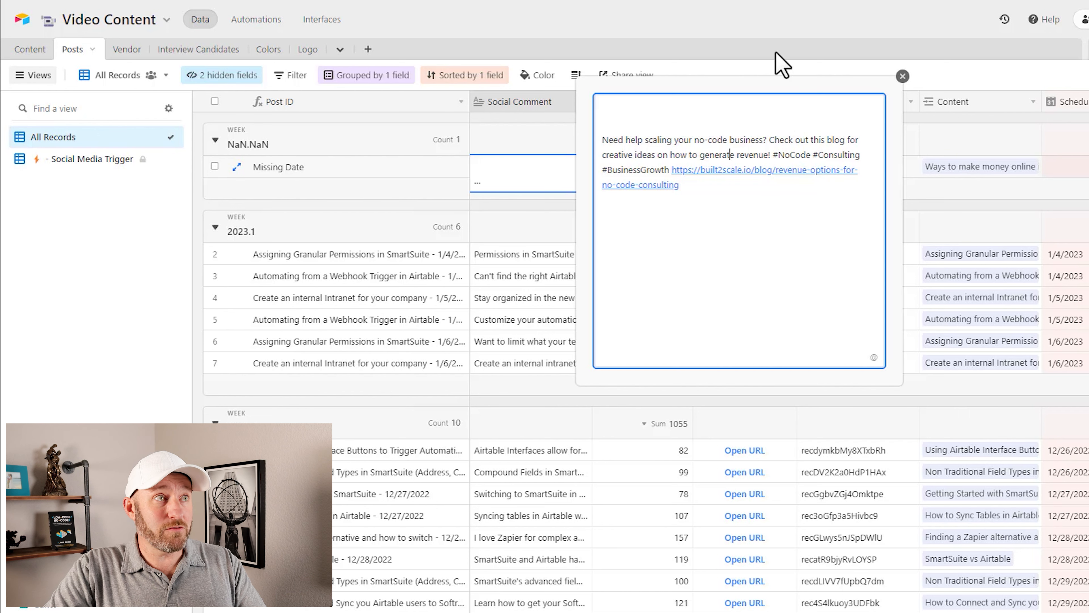
left_click(776, 42)
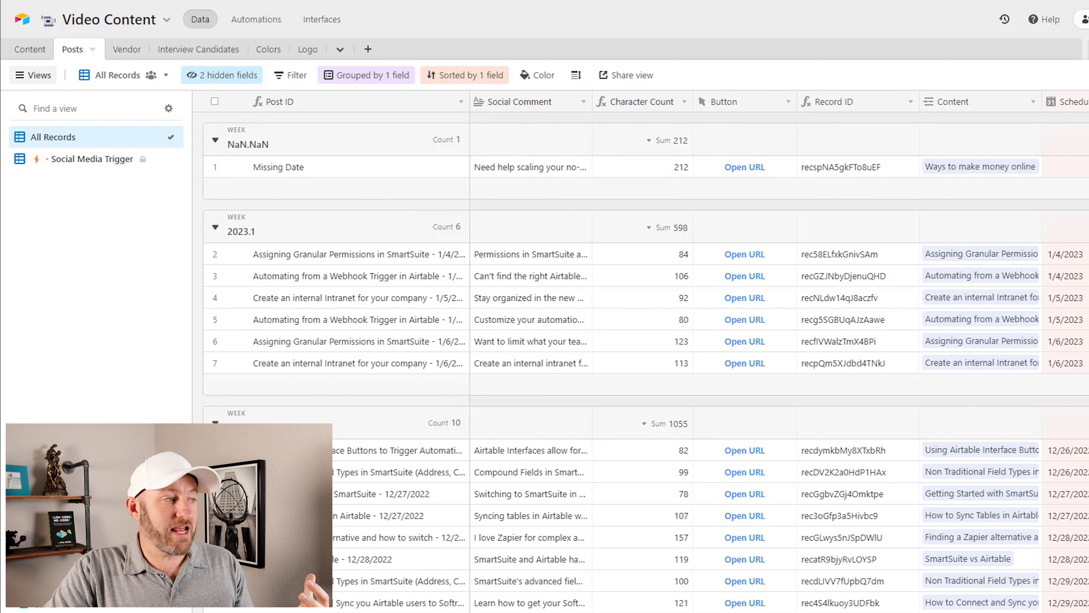
Step: Add a new record to the Posts table and link its Content field to "How to Link Tables in Airtable"
left_click(216, 610)
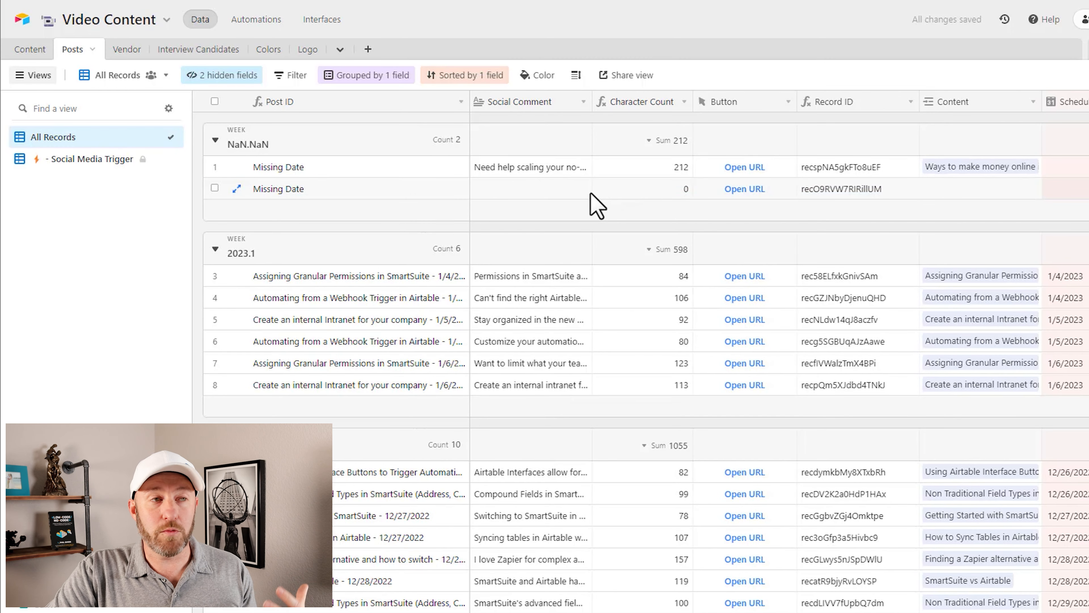
left_click(926, 193)
left_click(923, 196)
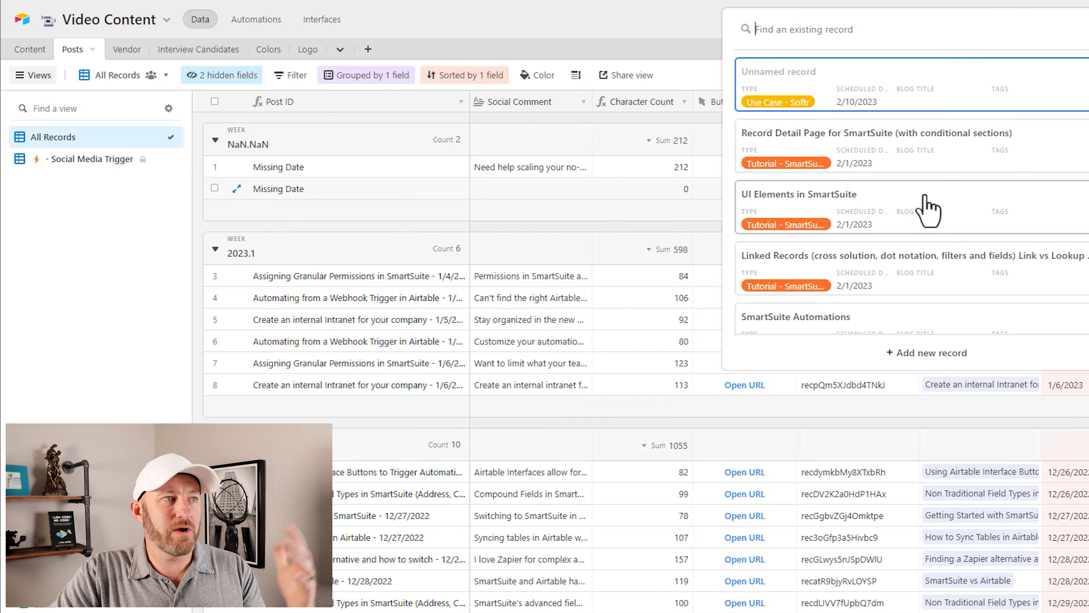
scroll(922, 218, "down", 10)
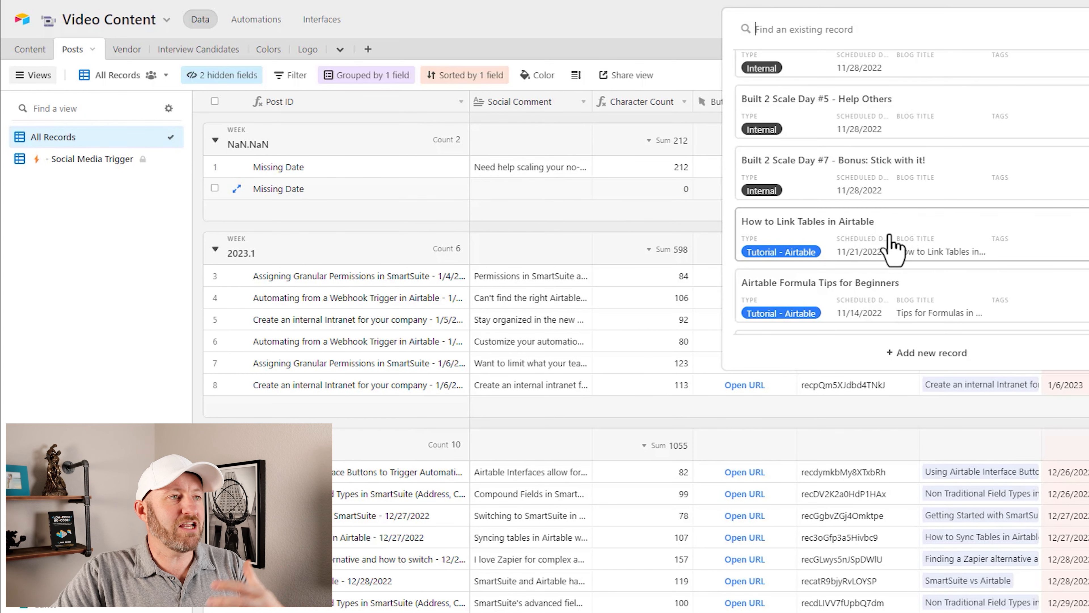
left_click(855, 251)
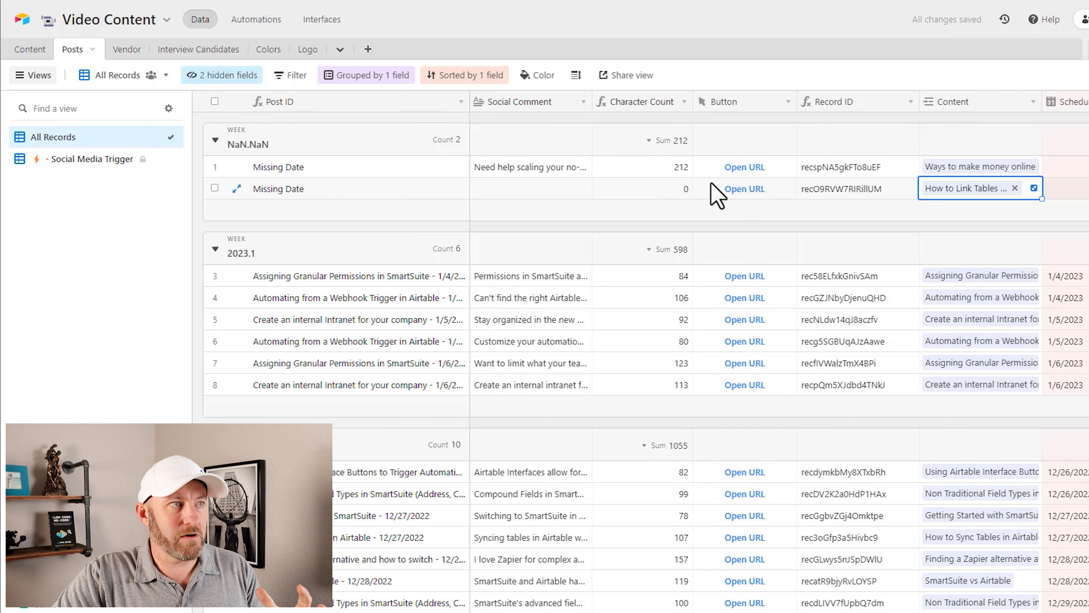
Step: Trigger the webhook from the new post's button field and expand its Social Comment to read the generated text
left_click(743, 189)
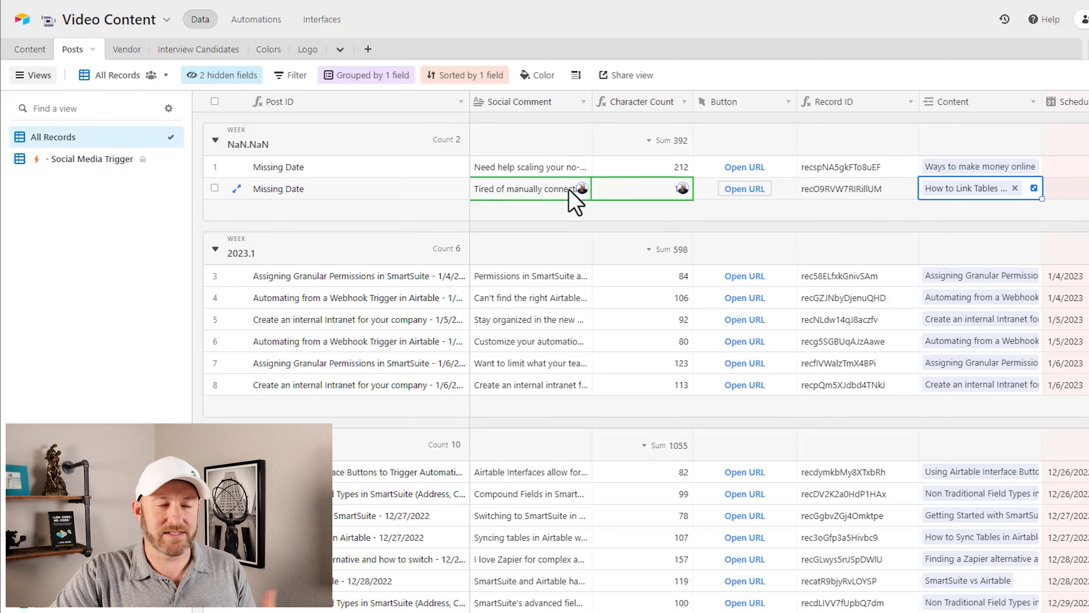
left_click(570, 190)
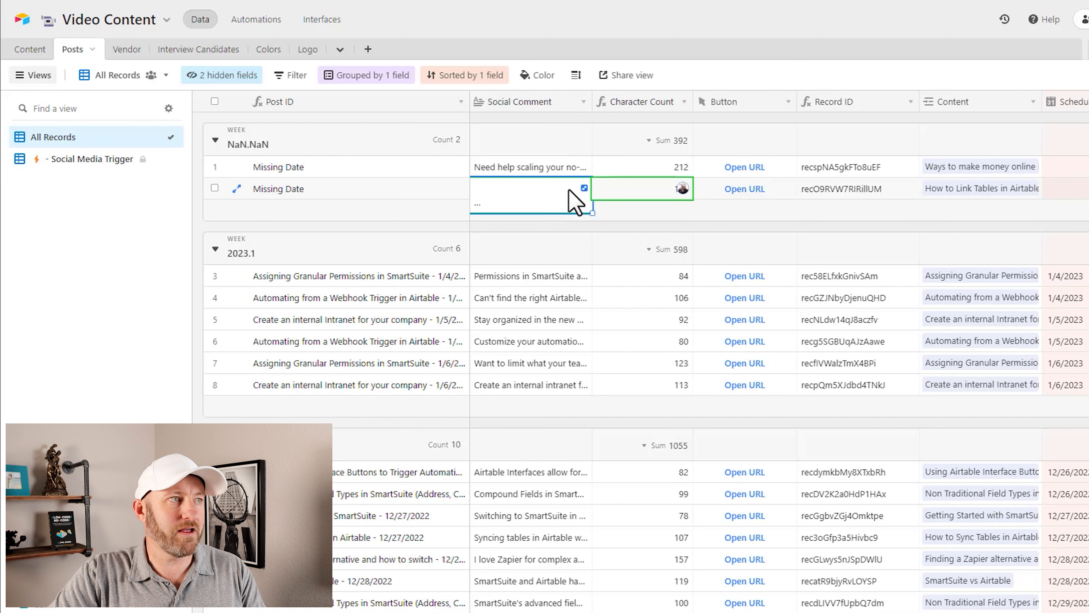
left_click(584, 188)
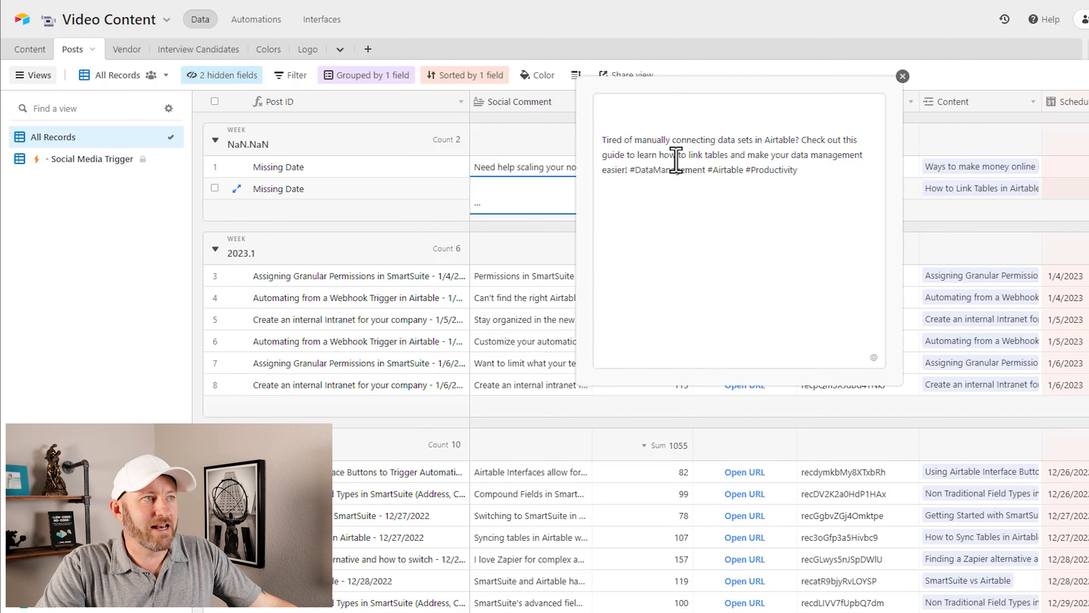
left_click_drag(824, 184, 630, 124)
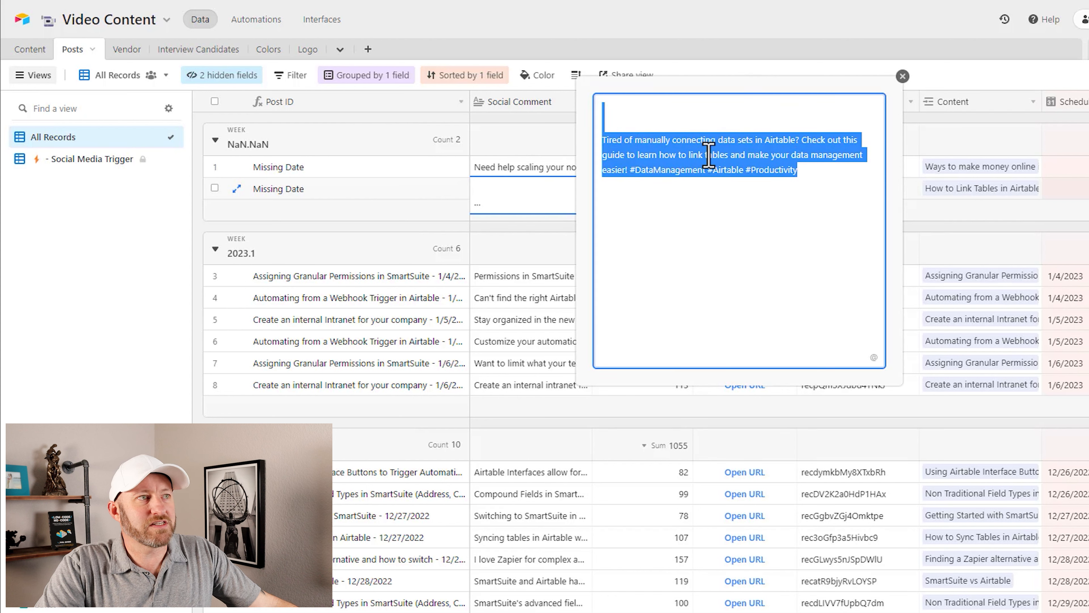
left_click(709, 145)
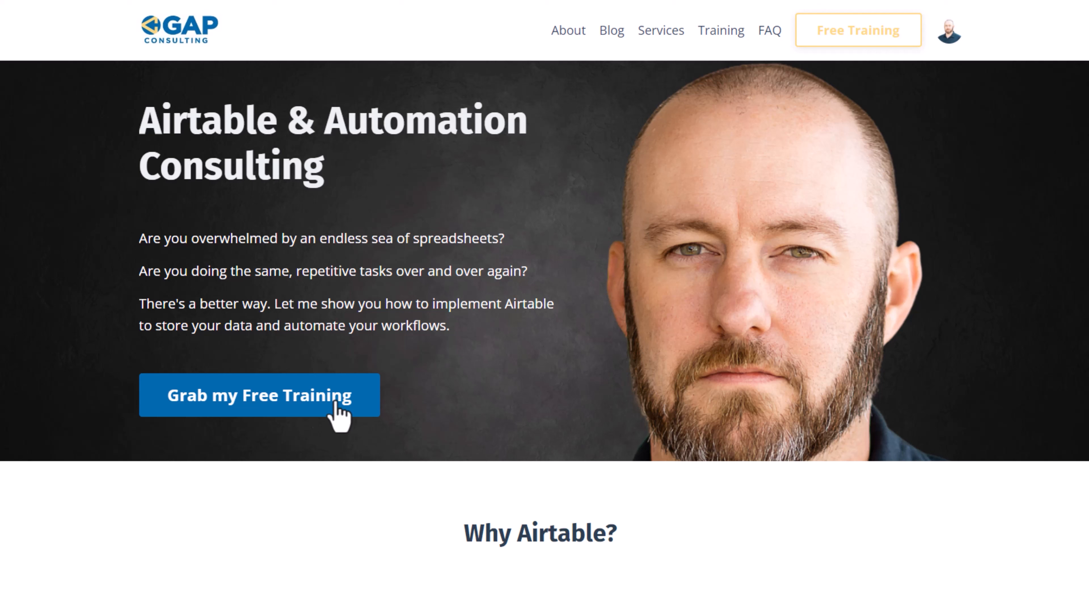
Step: On the GAP Consulting website, view and close the free training form, and look through the consulting options on the Services page
left_click(312, 409)
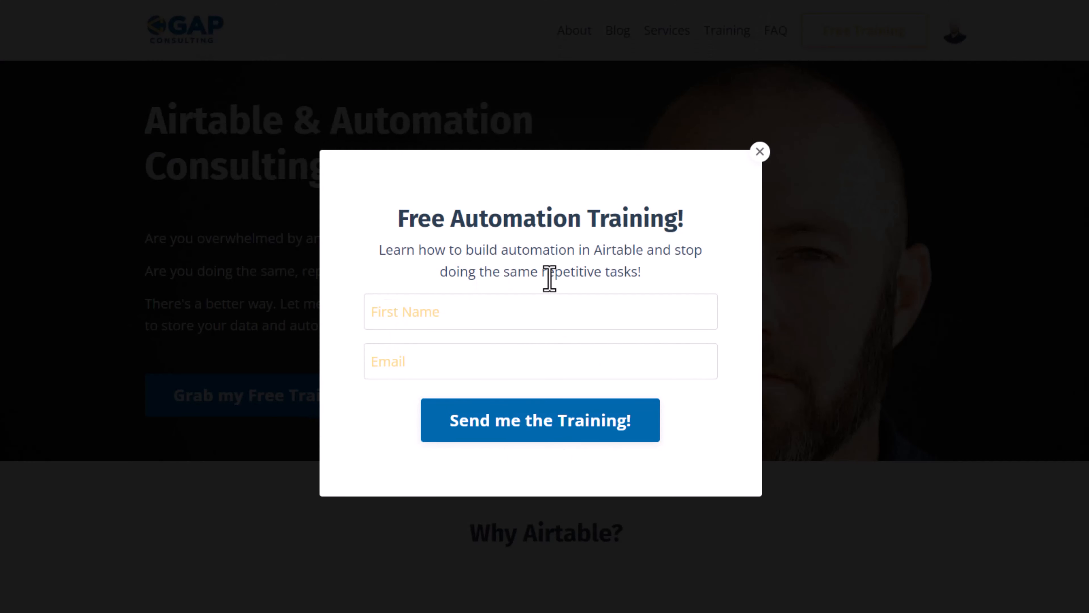
left_click(760, 151)
left_click(672, 35)
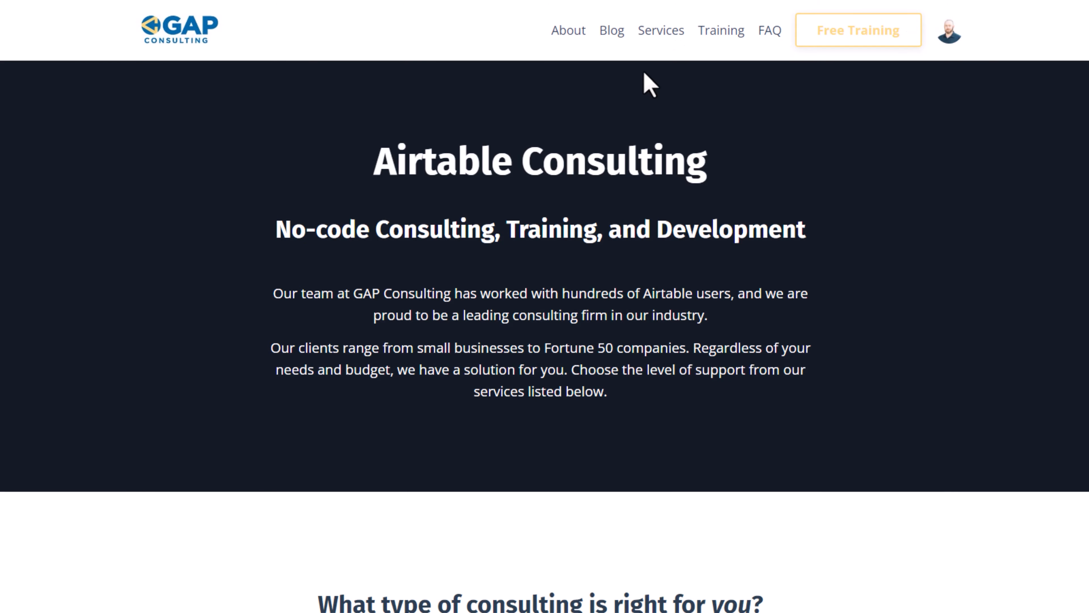
scroll(579, 309, "down", 10)
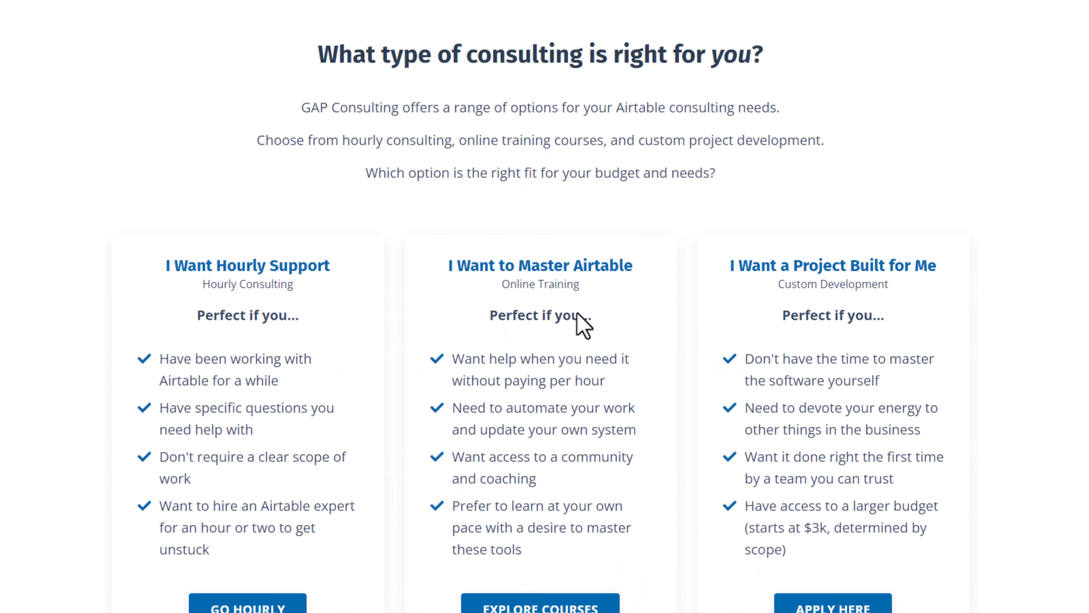
scroll(576, 313, "down", 2)
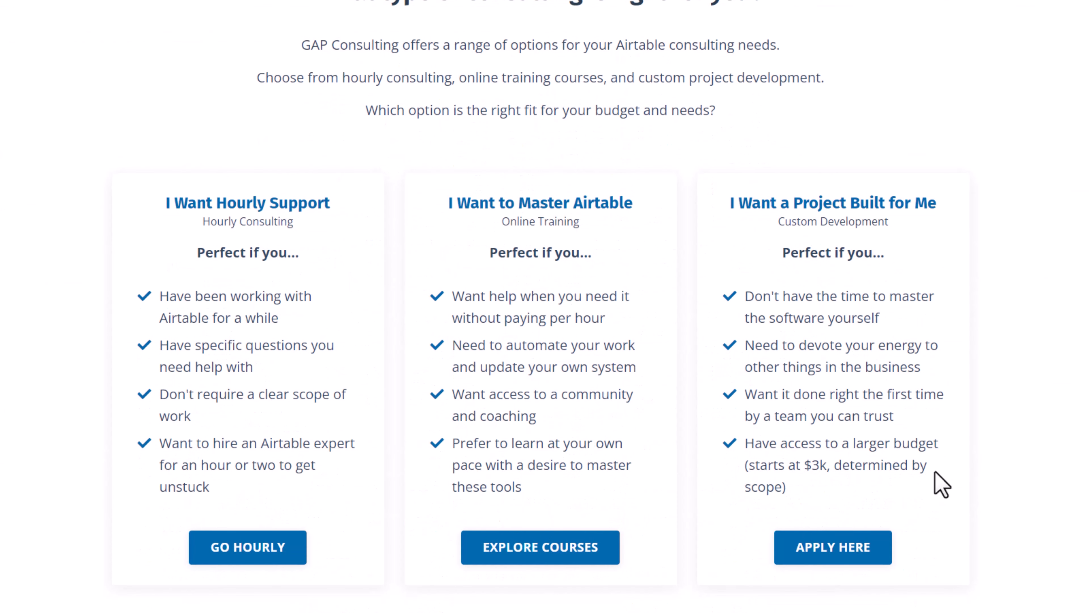